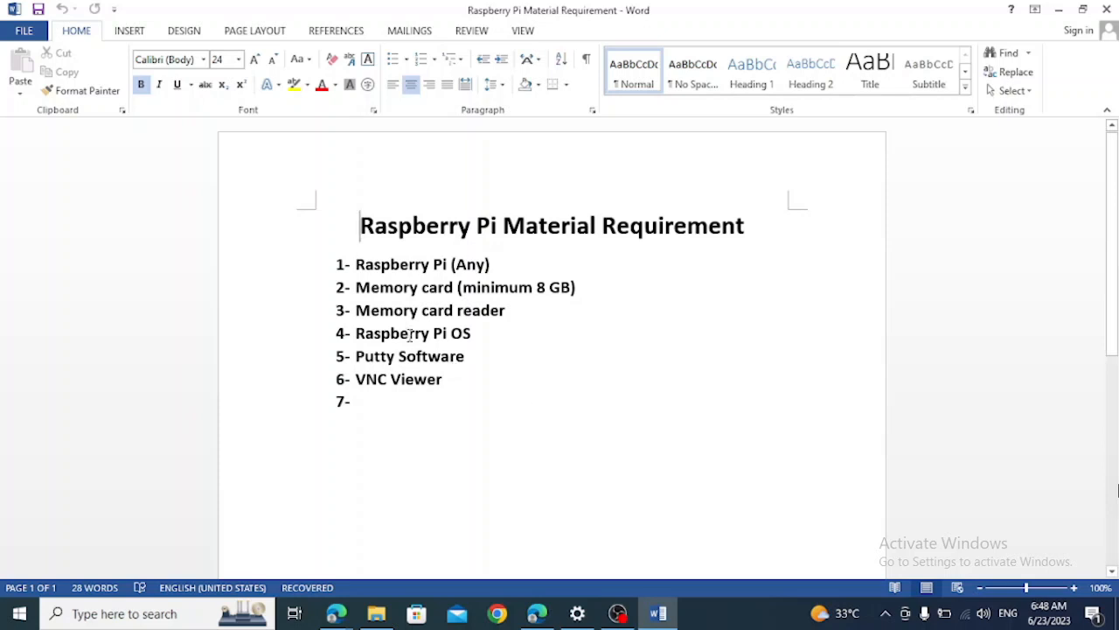
# Switch to the Edge browser, search Google for "raspberry pi os" and open the Raspberry Pi OS page on raspberrypi.com
pyautogui.moveTo(356, 332); pyautogui.dragTo(450, 381)
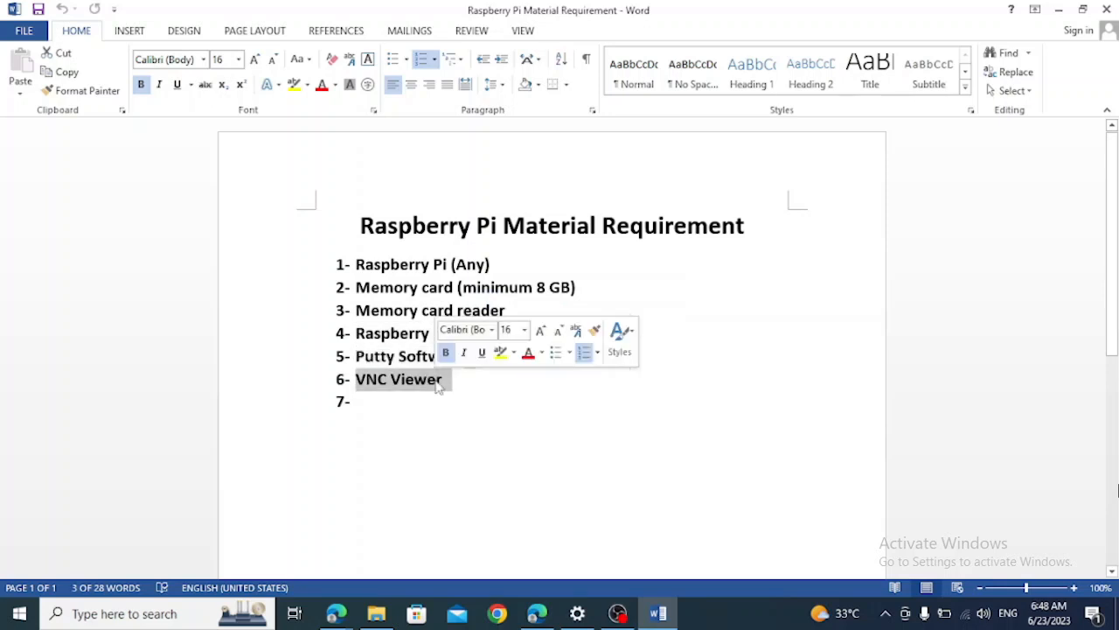
pyautogui.hotkey('alt', 'Tab')
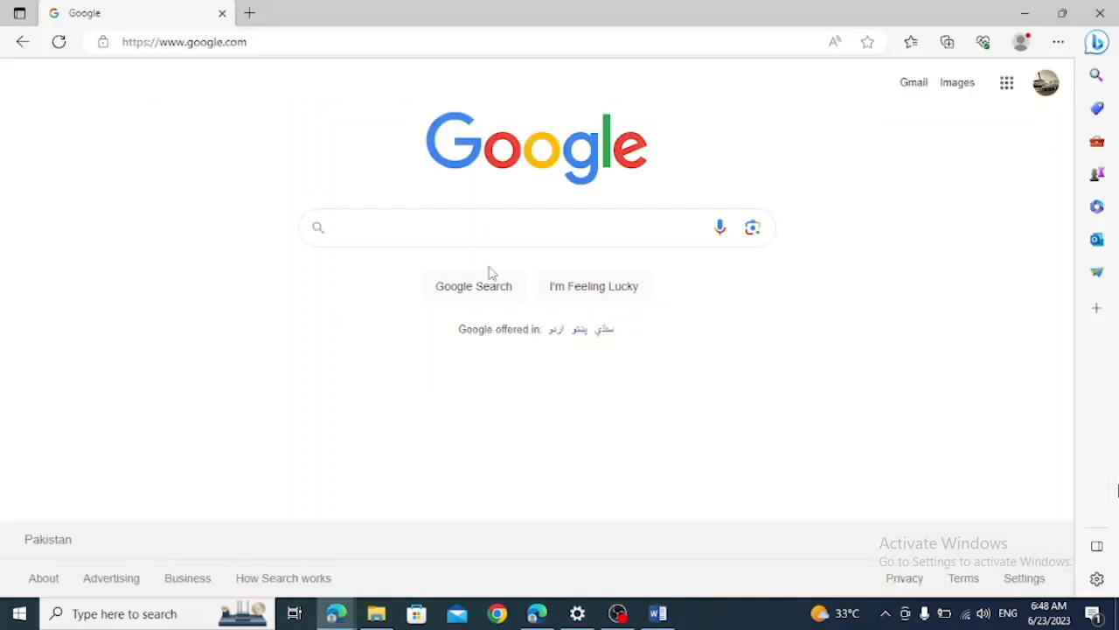
pyautogui.click(423, 229)
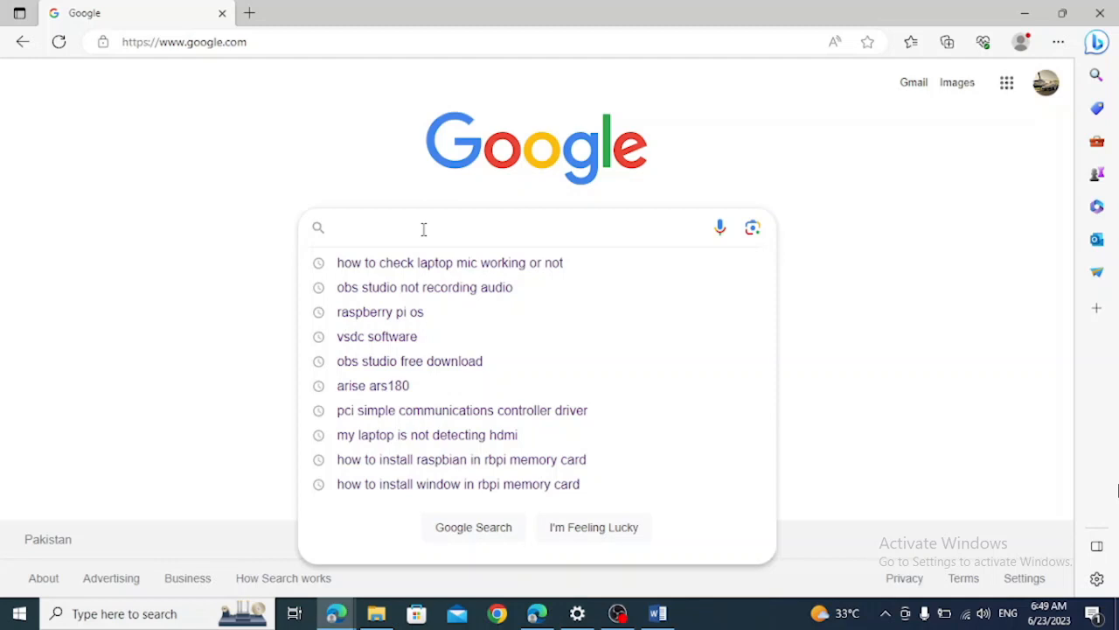
pyautogui.write('ras')
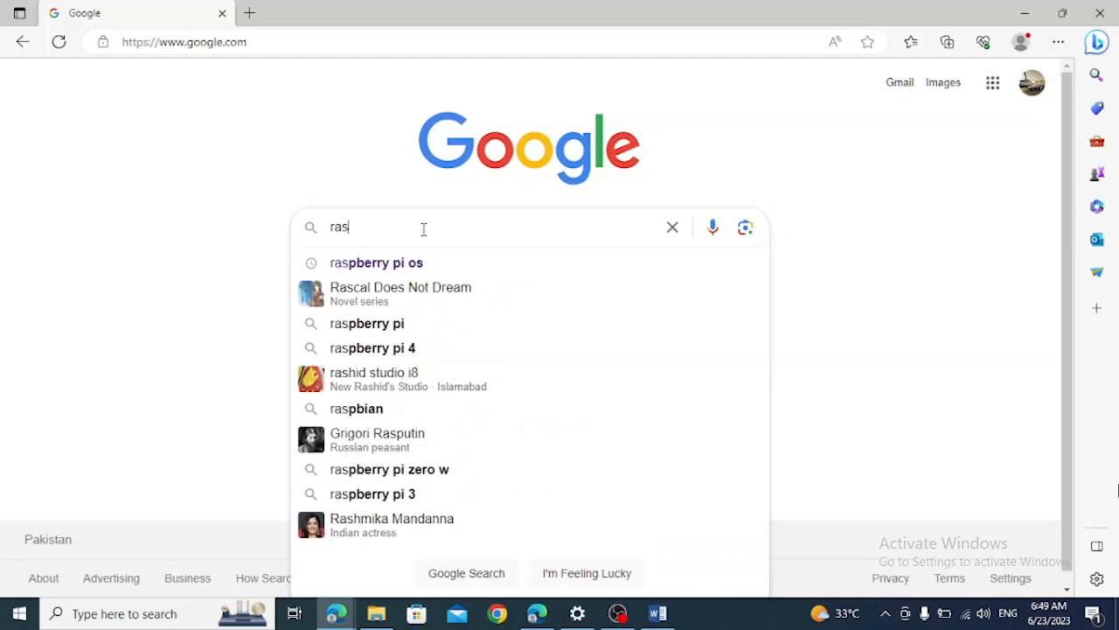
pyautogui.press('Down')
pyautogui.press('Return')
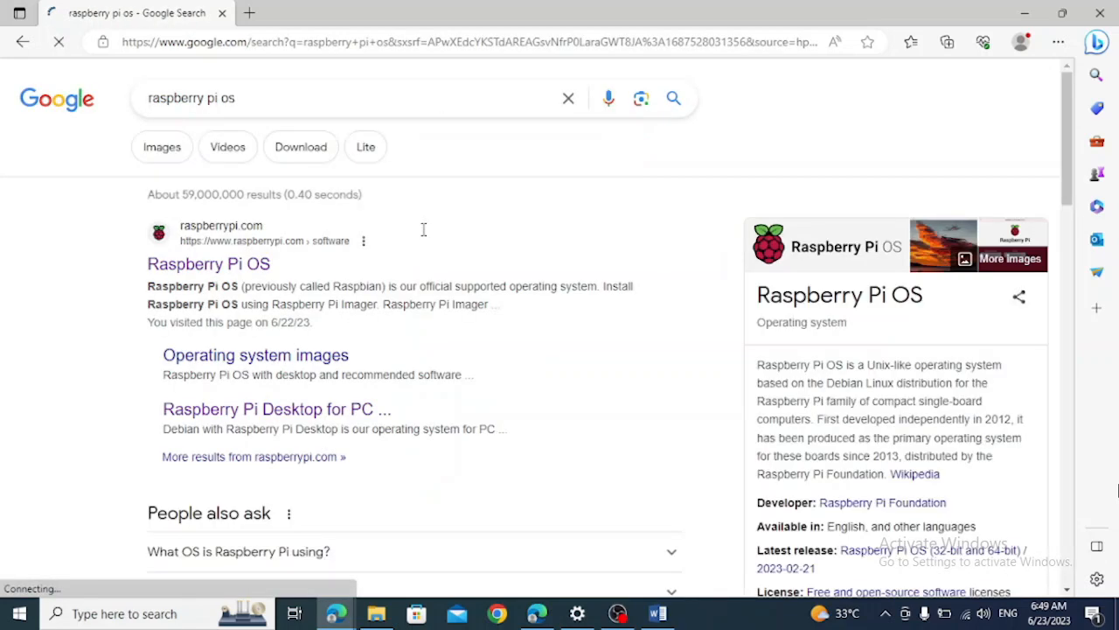
pyautogui.click(199, 270)
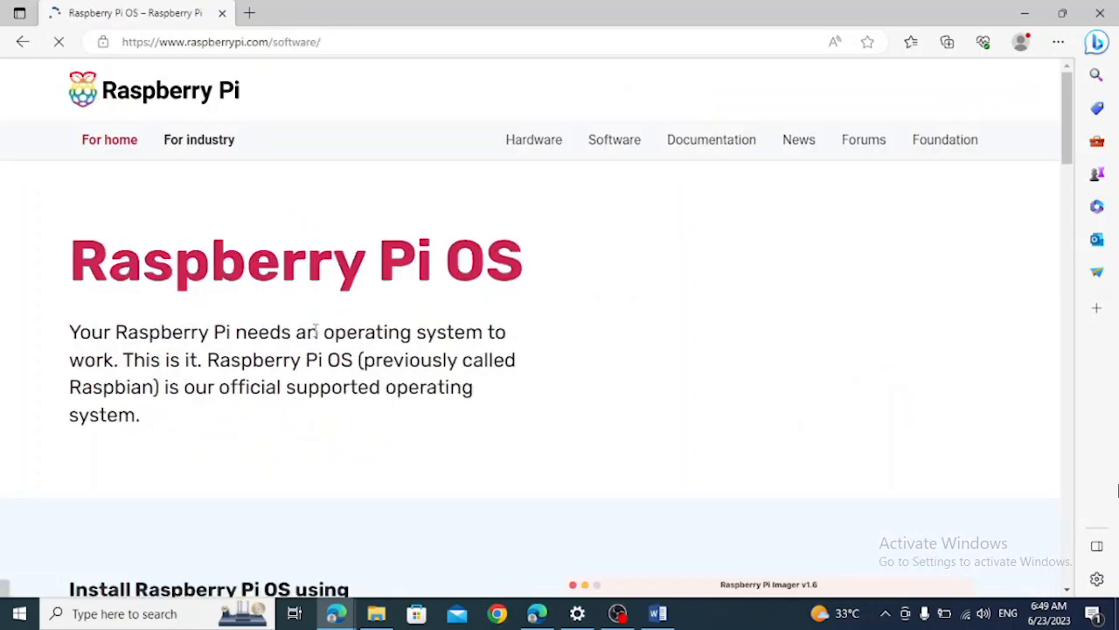
# Examine the Raspberry Pi Imager download choices and the manual operating system image option on the page
pyautogui.scroll(-5, 315, 330)
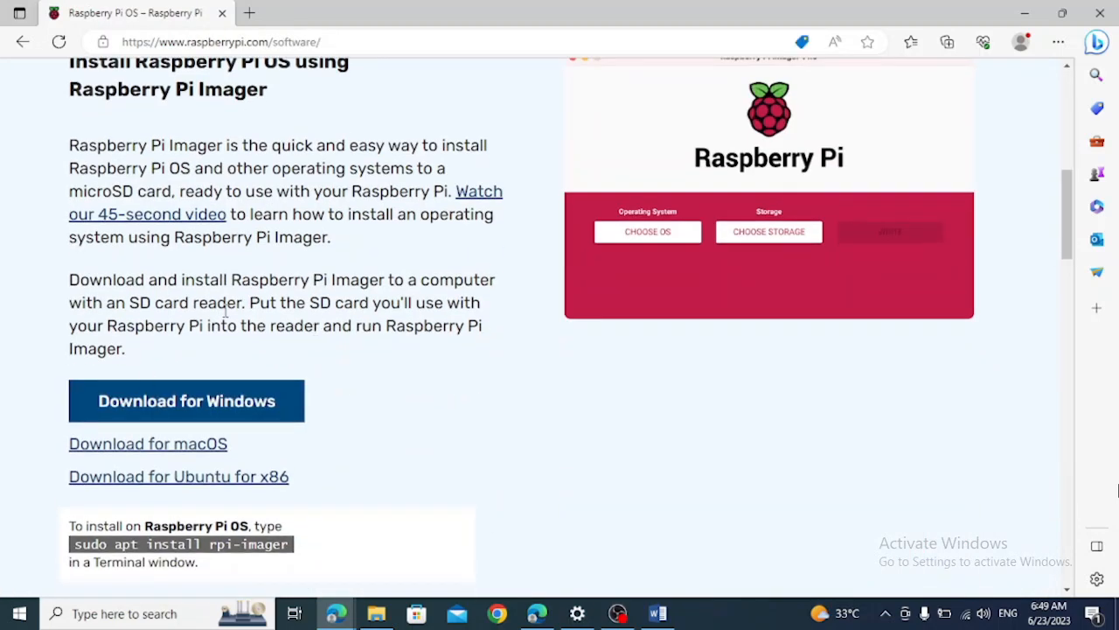
pyautogui.scroll(1, 226, 312)
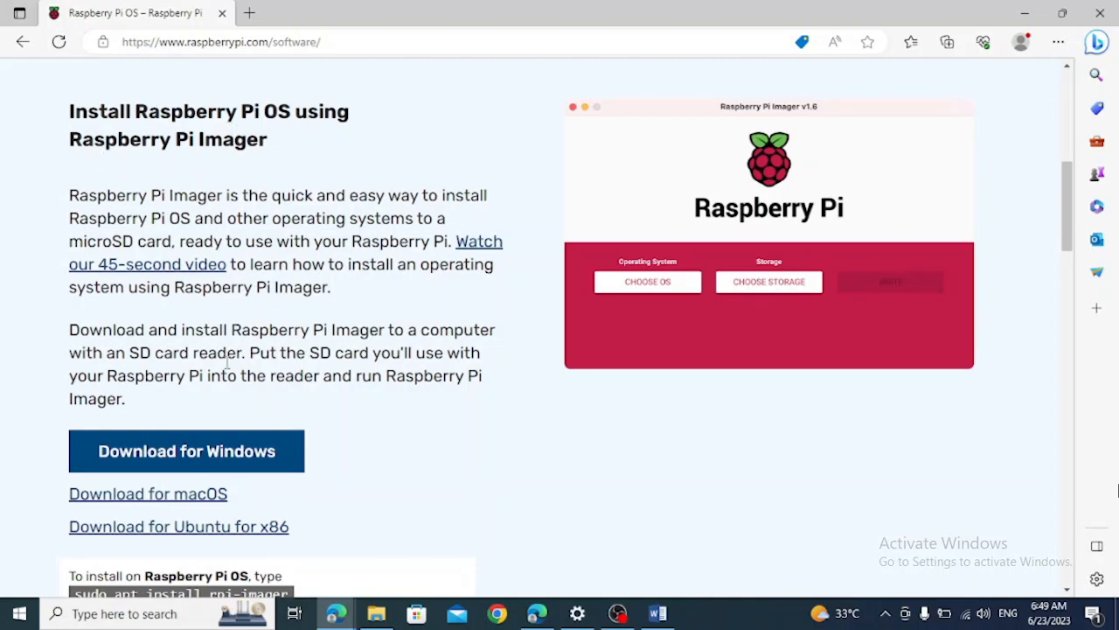
pyautogui.scroll(-10, 227, 361)
pyautogui.scroll(4, 227, 361)
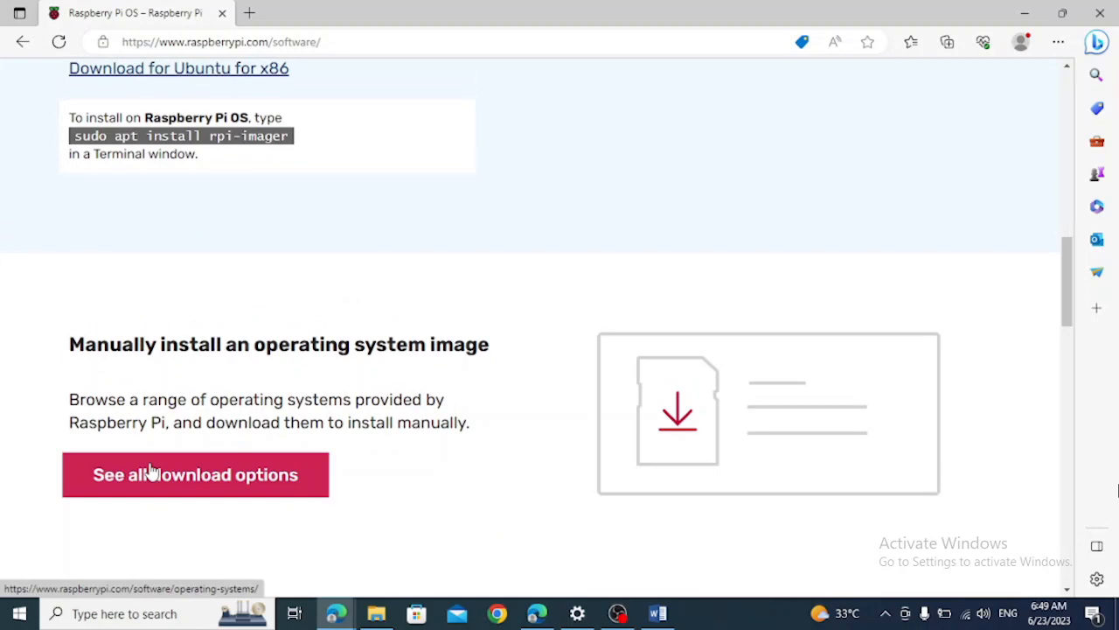
pyautogui.scroll(4, 241, 350)
pyautogui.scroll(1, 242, 349)
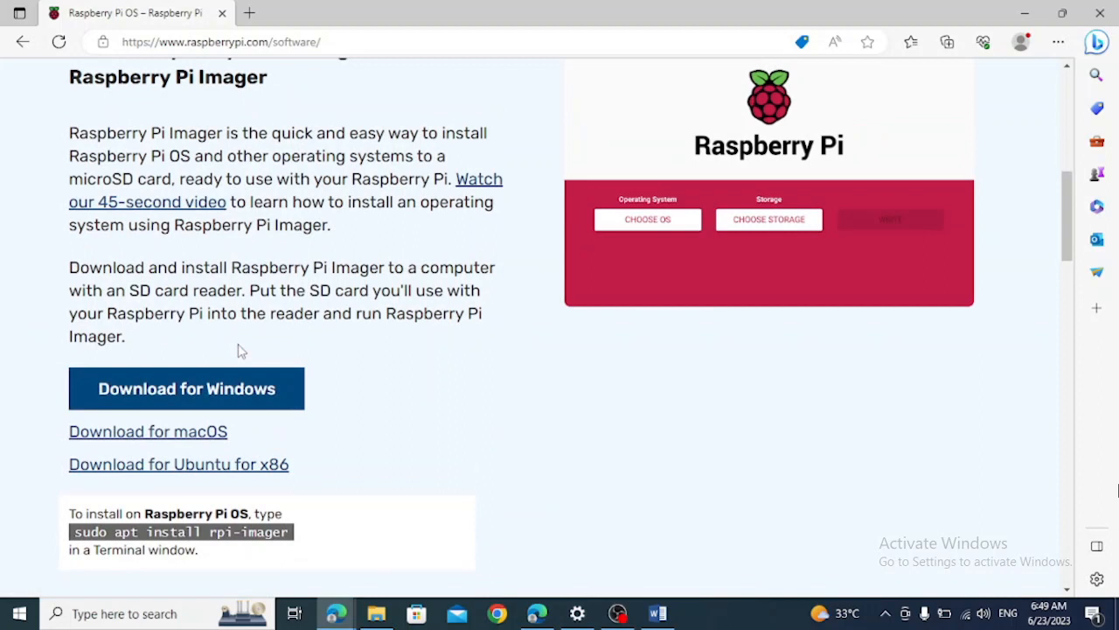
pyautogui.scroll(1, 240, 349)
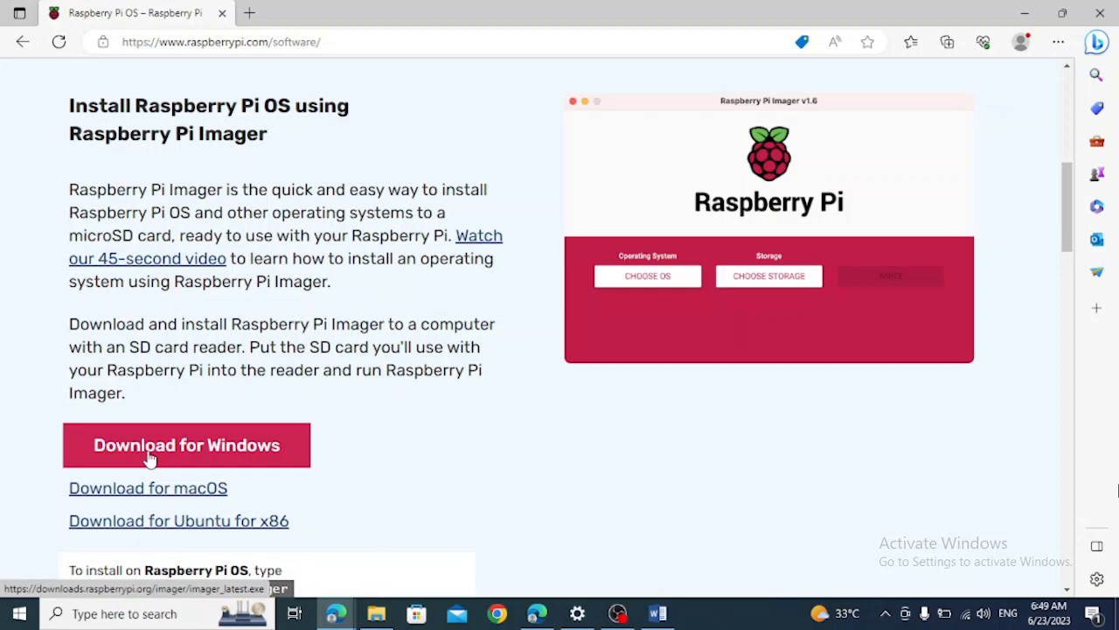
# Run the imager_1.7.5 installer from the Downloads folder in File Explorer and start installing Raspberry Pi Imager
pyautogui.click(376, 615)
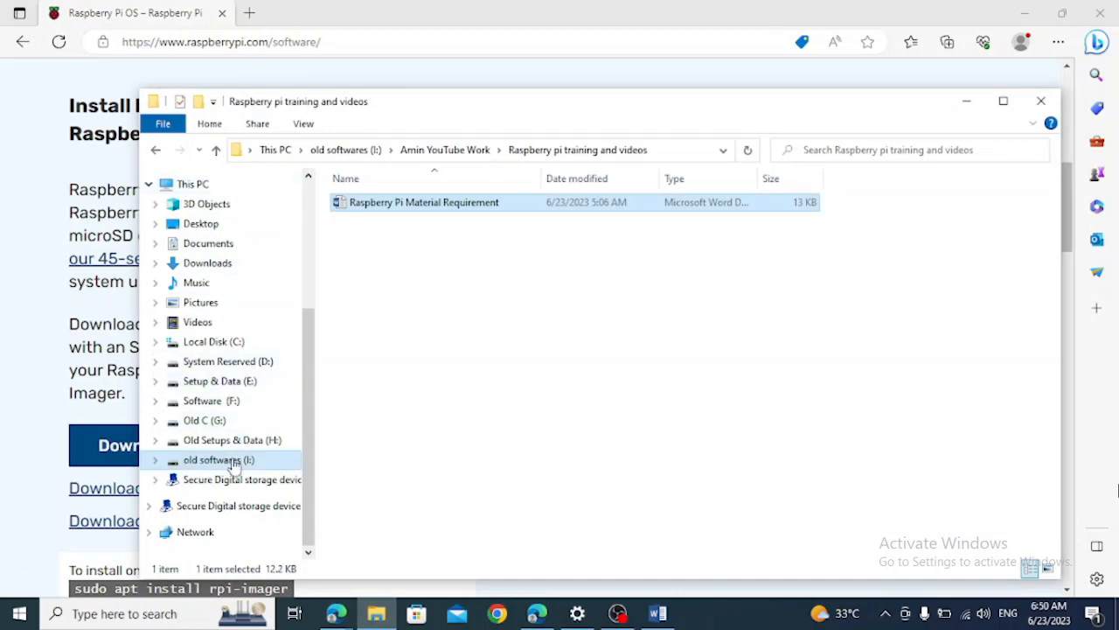
pyautogui.click(221, 262)
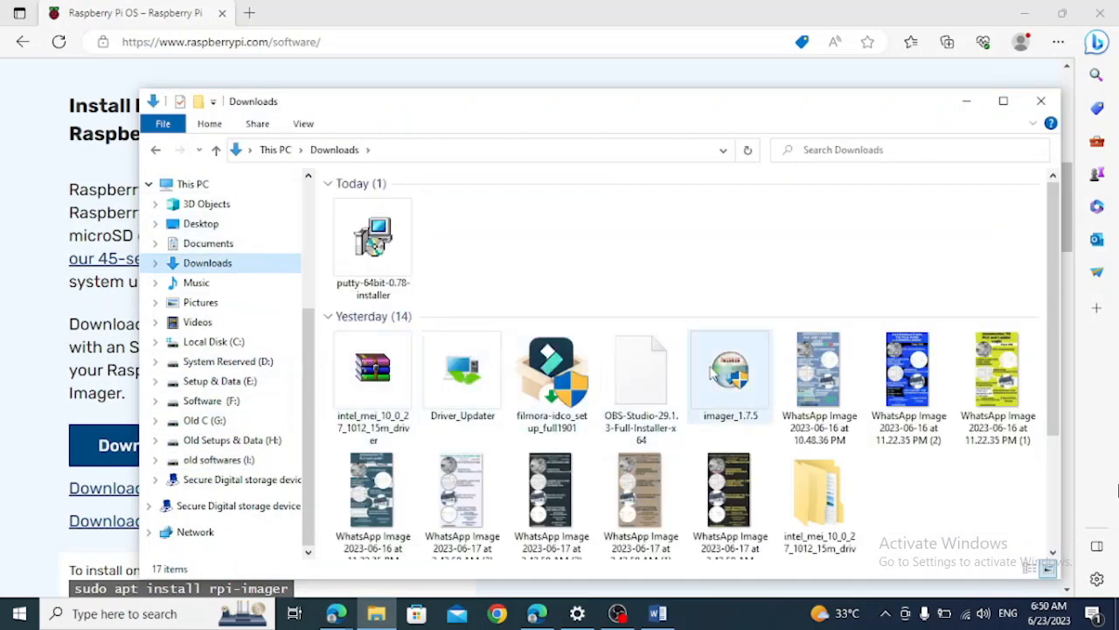
pyautogui.click(713, 370)
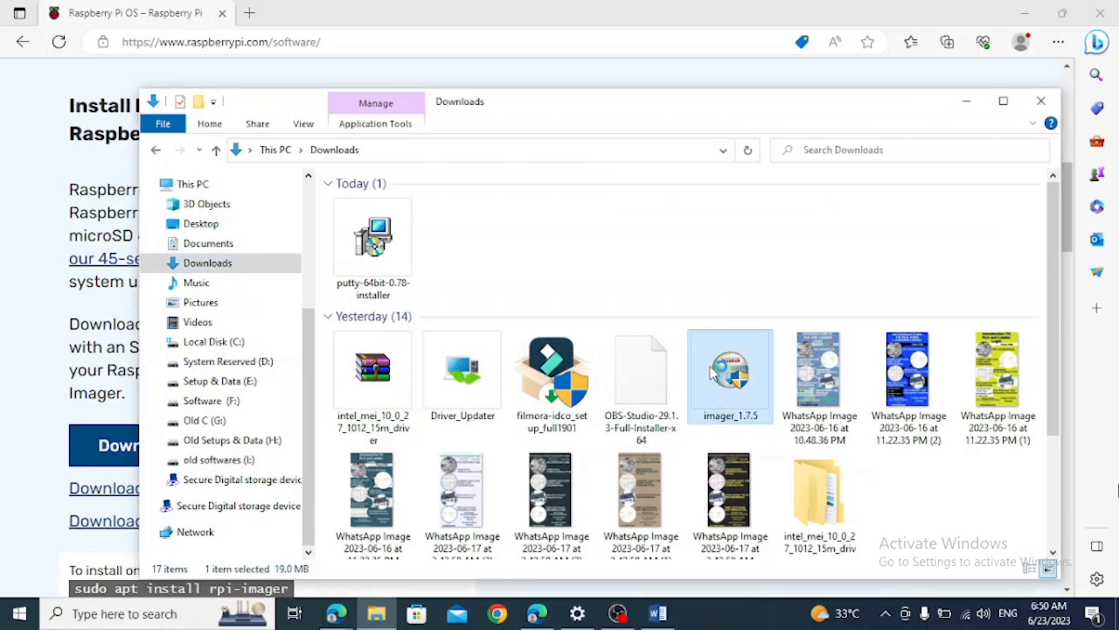
pyautogui.doubleClick(714, 373)
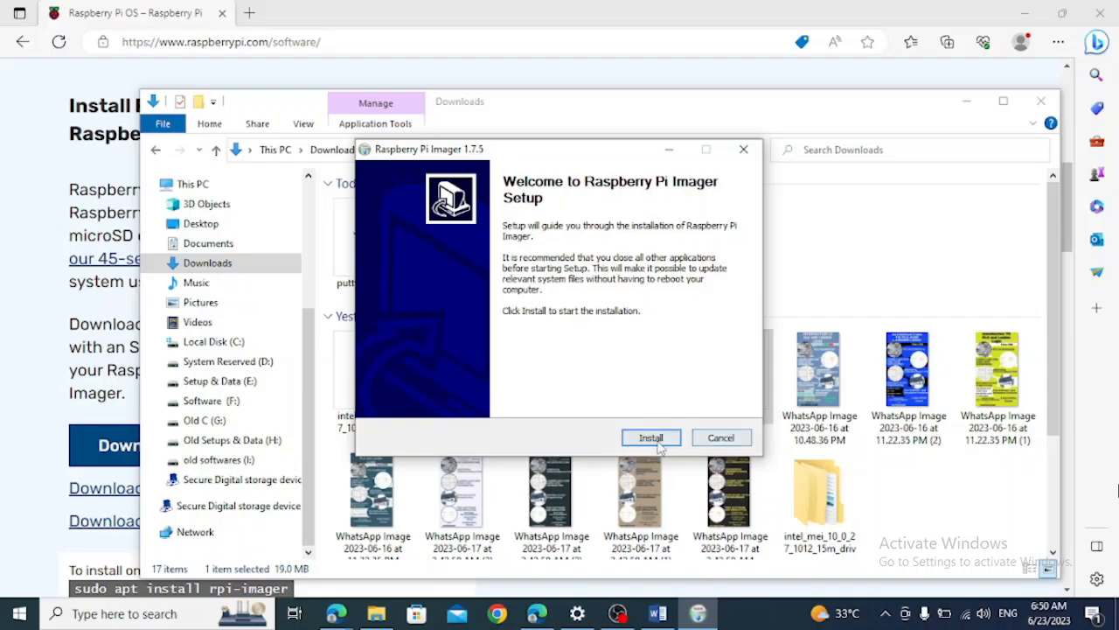
pyautogui.click(651, 437)
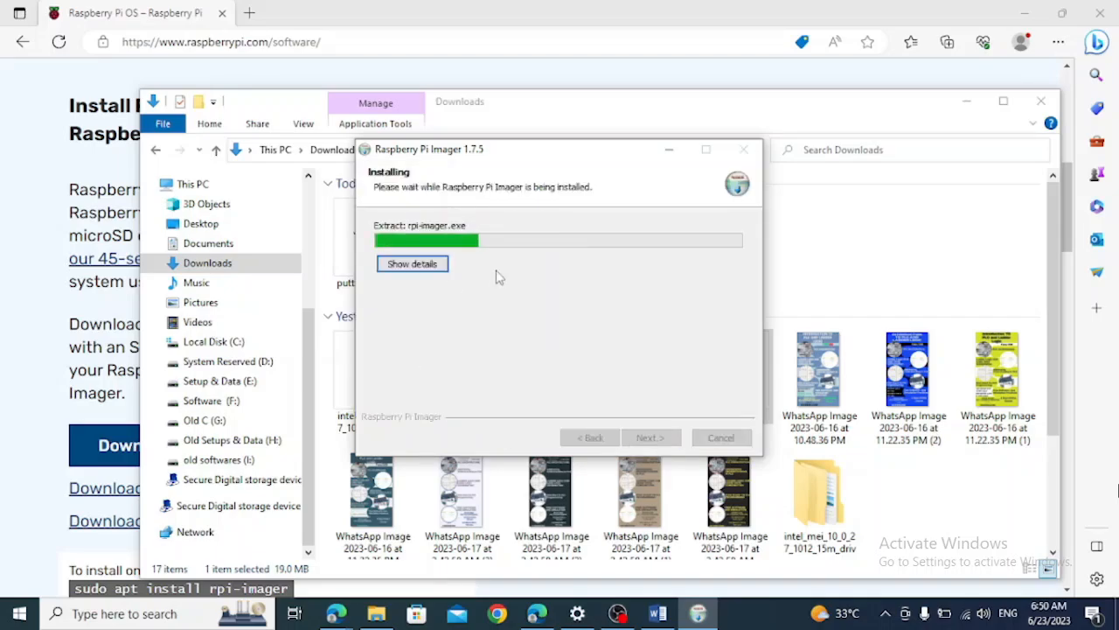
# Check the Raspberry Pi Material Requirement list in Word, and return to the Raspberry Pi OS page in Edge
pyautogui.click(443, 6)
pyautogui.click(657, 613)
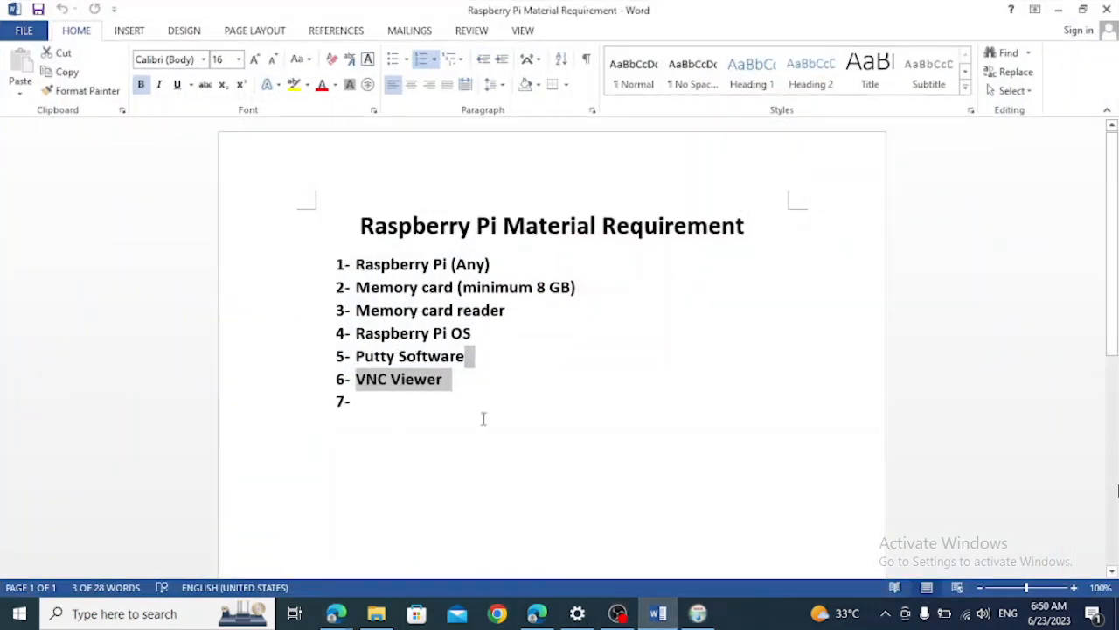
pyautogui.moveTo(370, 617)
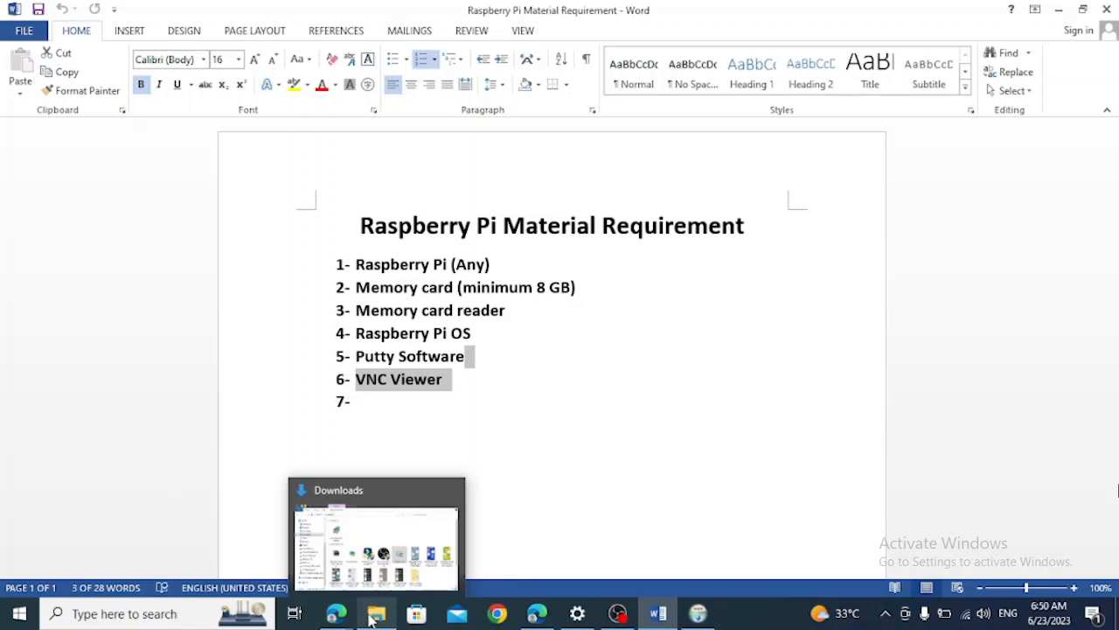
pyautogui.click(336, 613)
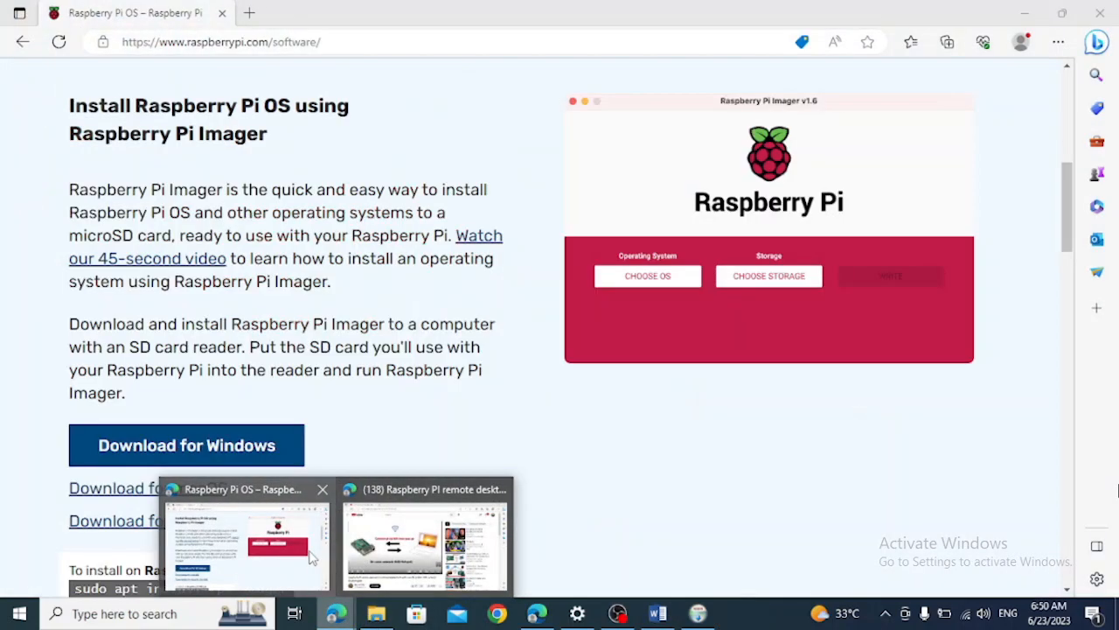
pyautogui.click(289, 550)
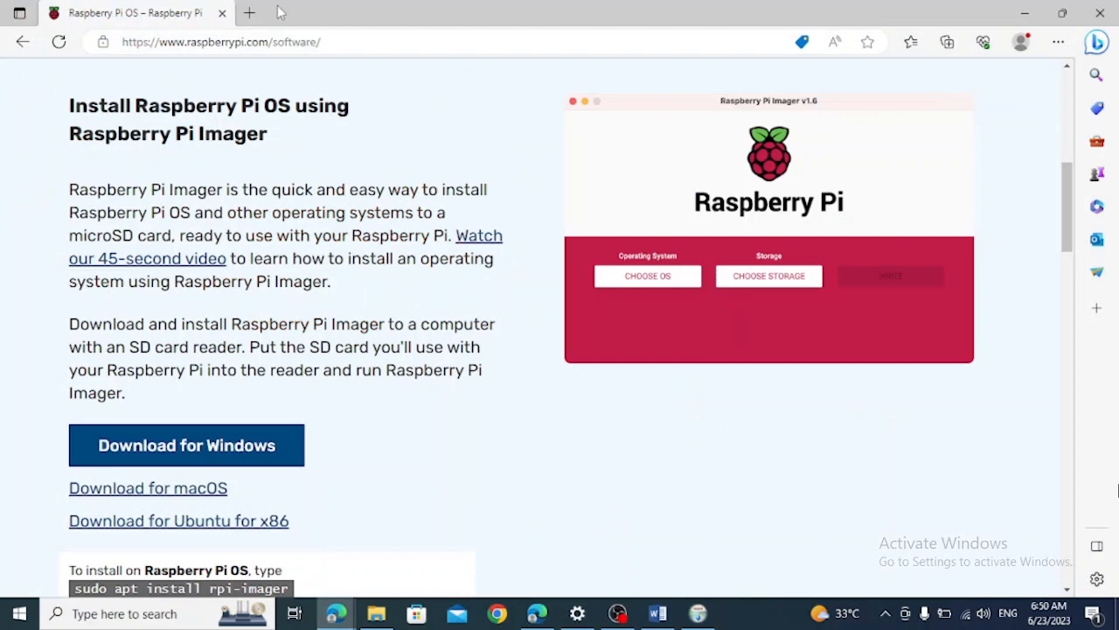
# Open Google in a new browser tab and search for "putty download"
pyautogui.click(250, 13)
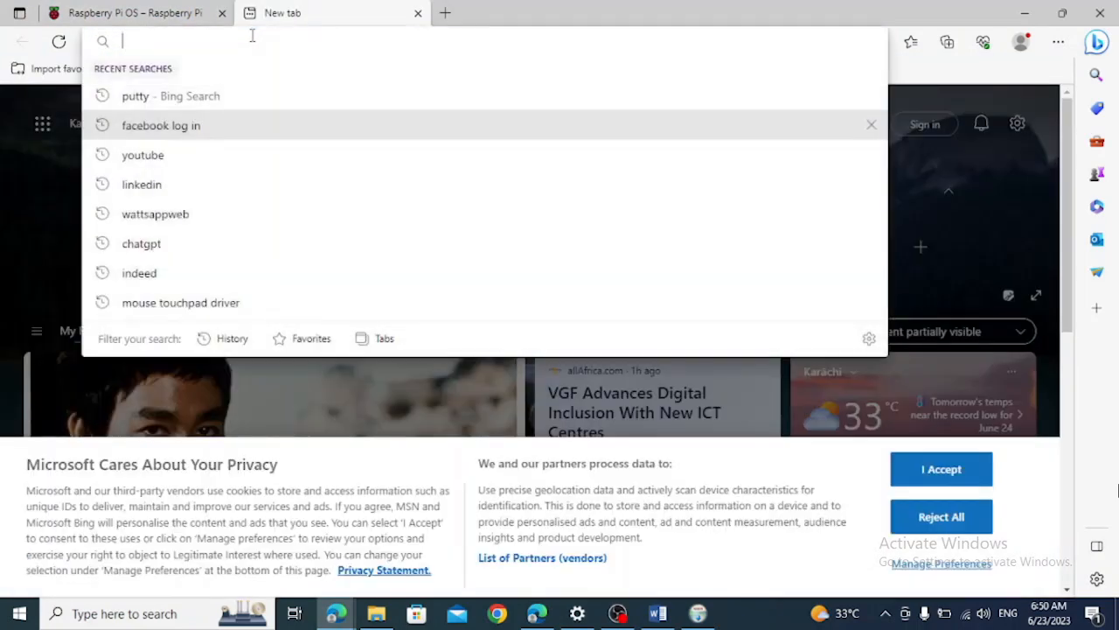
pyautogui.write('google.com')
pyautogui.press('Return')
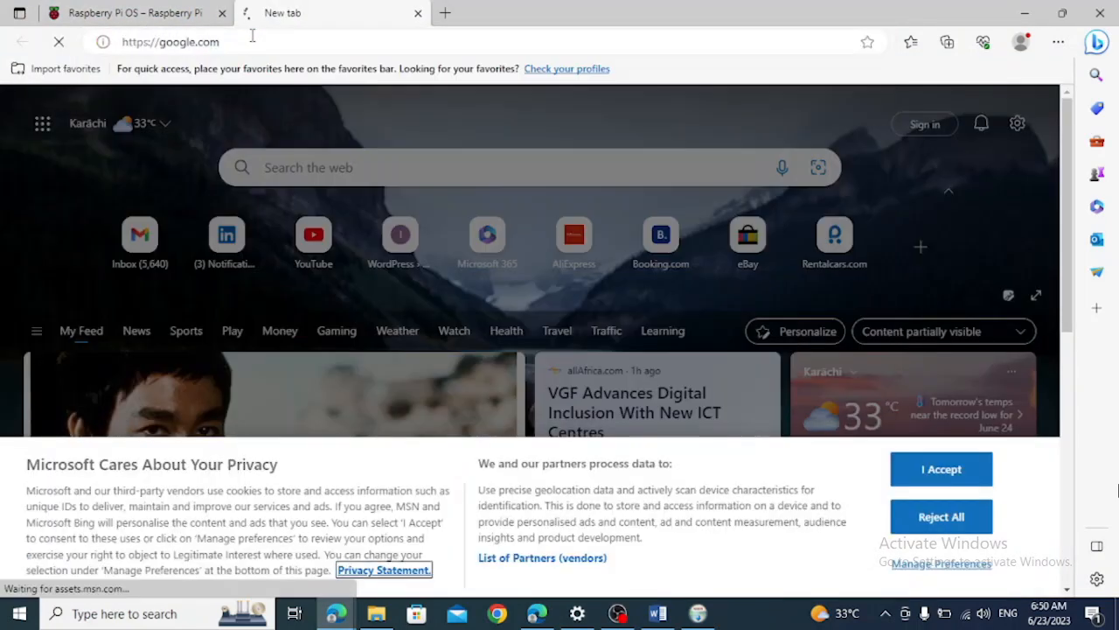
pyautogui.write('putty')
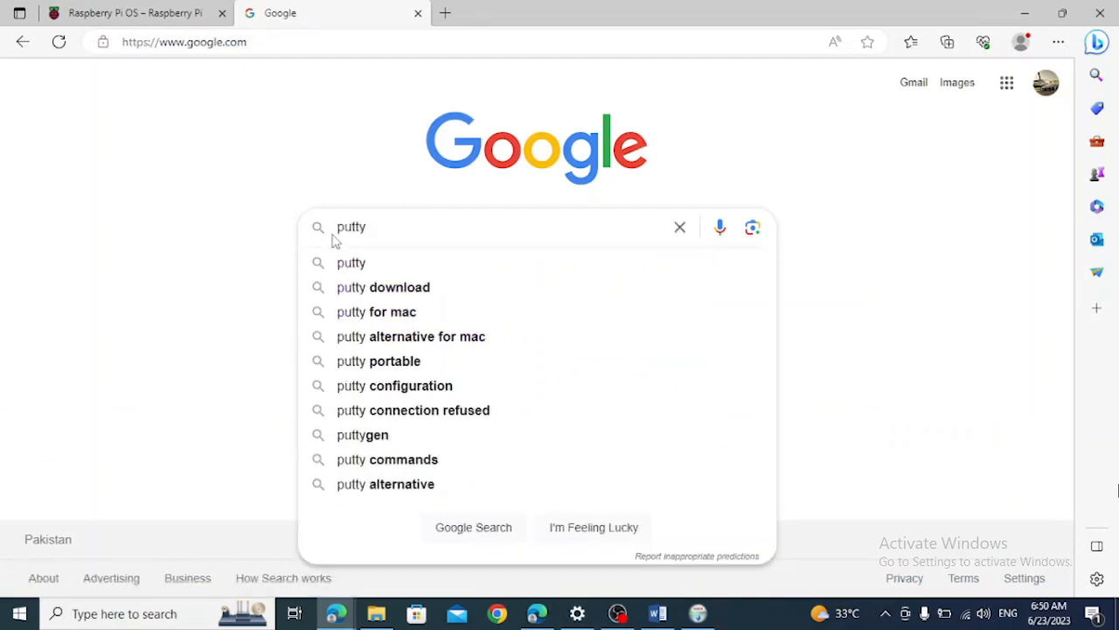
pyautogui.press('Down')
pyautogui.press('Down')
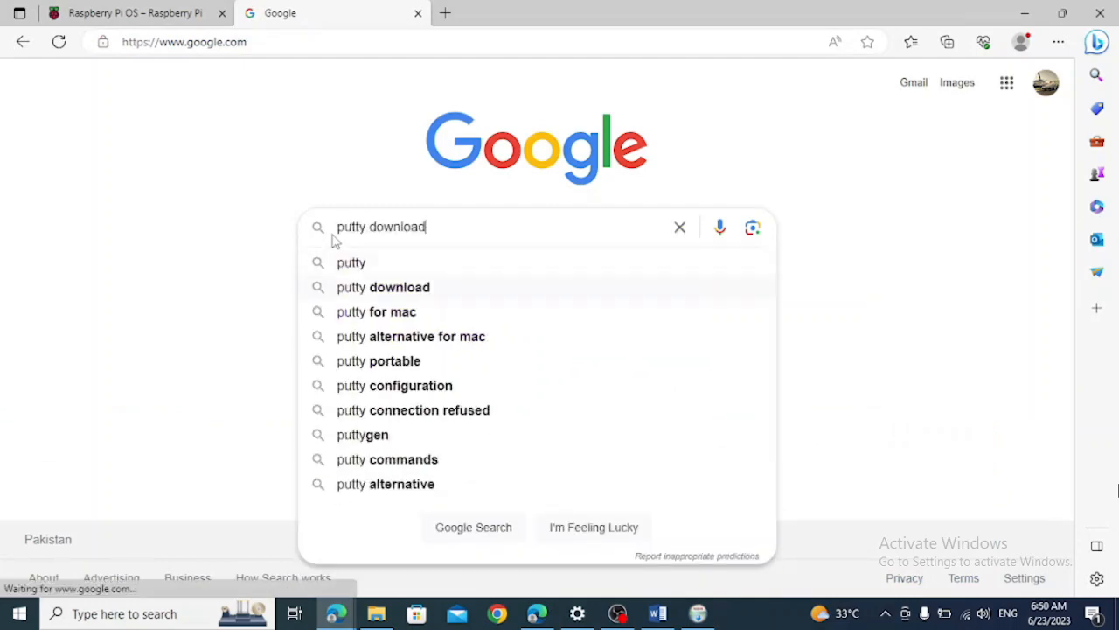
pyautogui.press('Return')
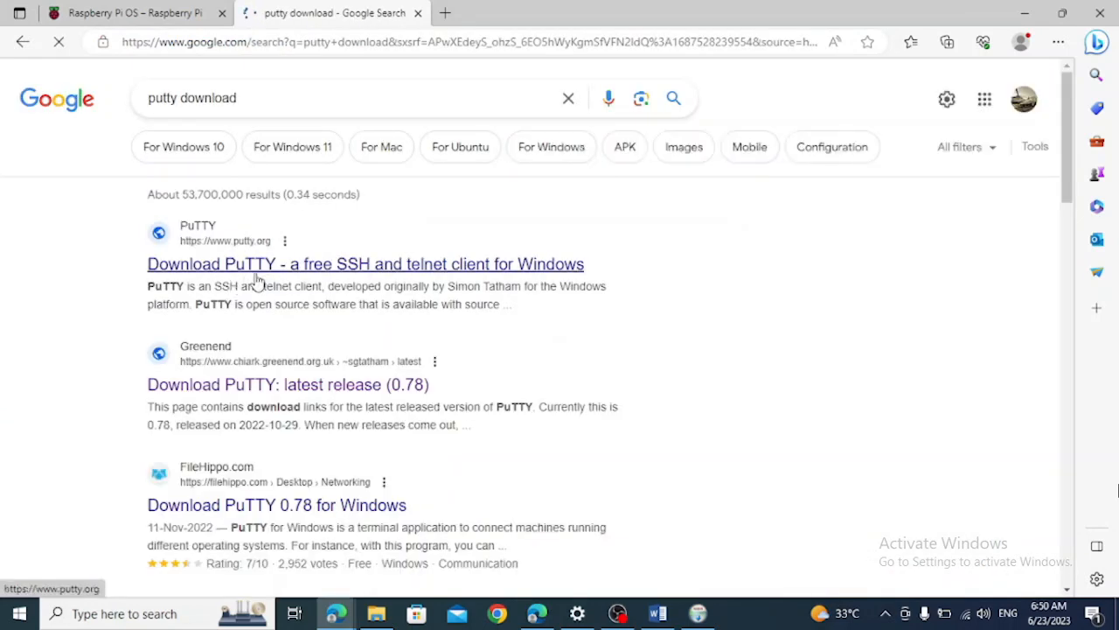
# Open the putty.org result and follow its Download PuTTY link to the package files of the latest release
pyautogui.click(258, 265)
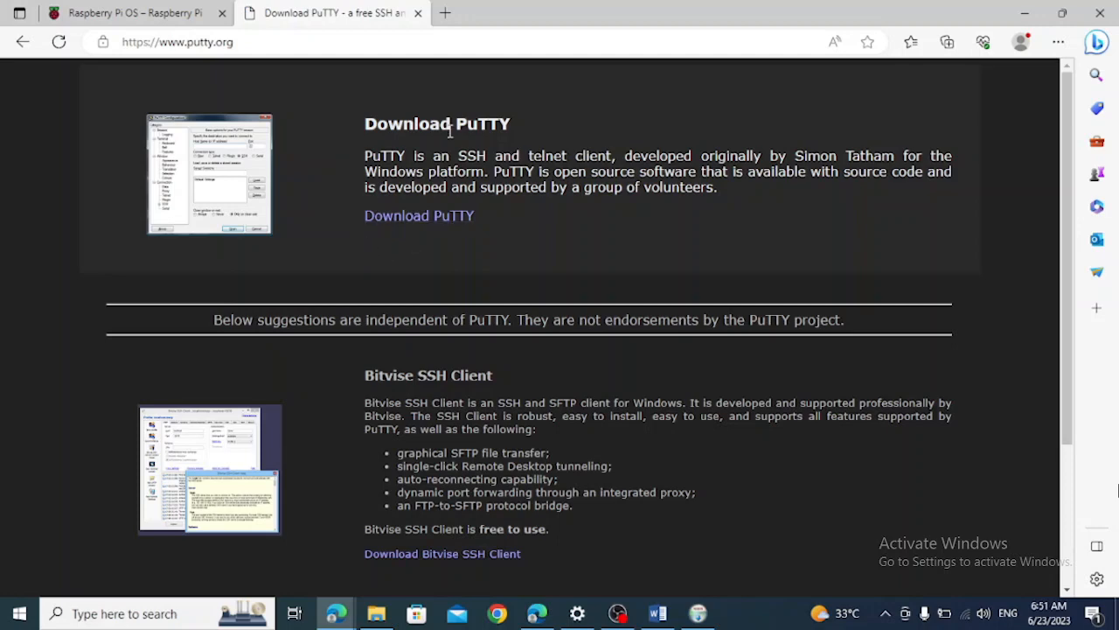
pyautogui.click(431, 229)
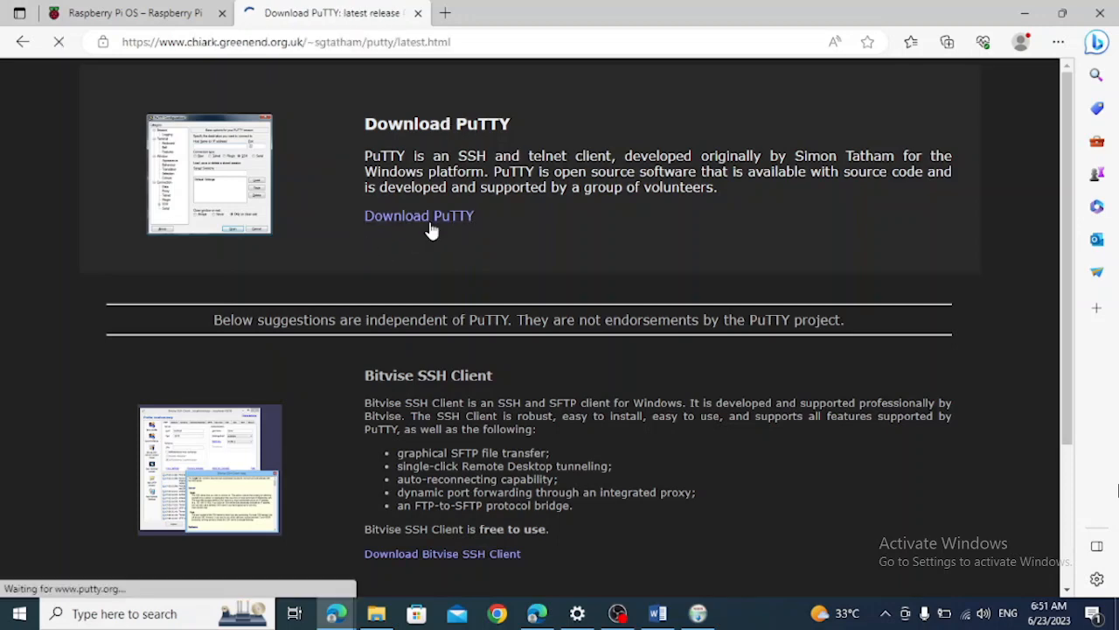
pyautogui.scroll(-2, 252, 374)
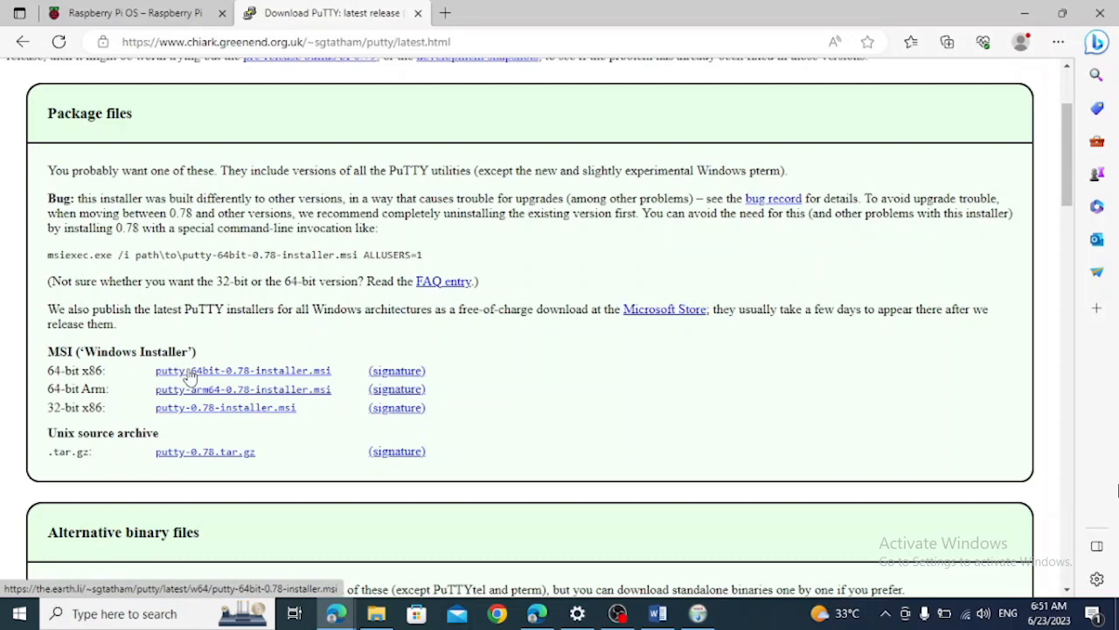
# Finish the Raspberry Pi Imager setup with the option to run it enabled, and move the Imager window lower on the desktop
pyautogui.click(376, 615)
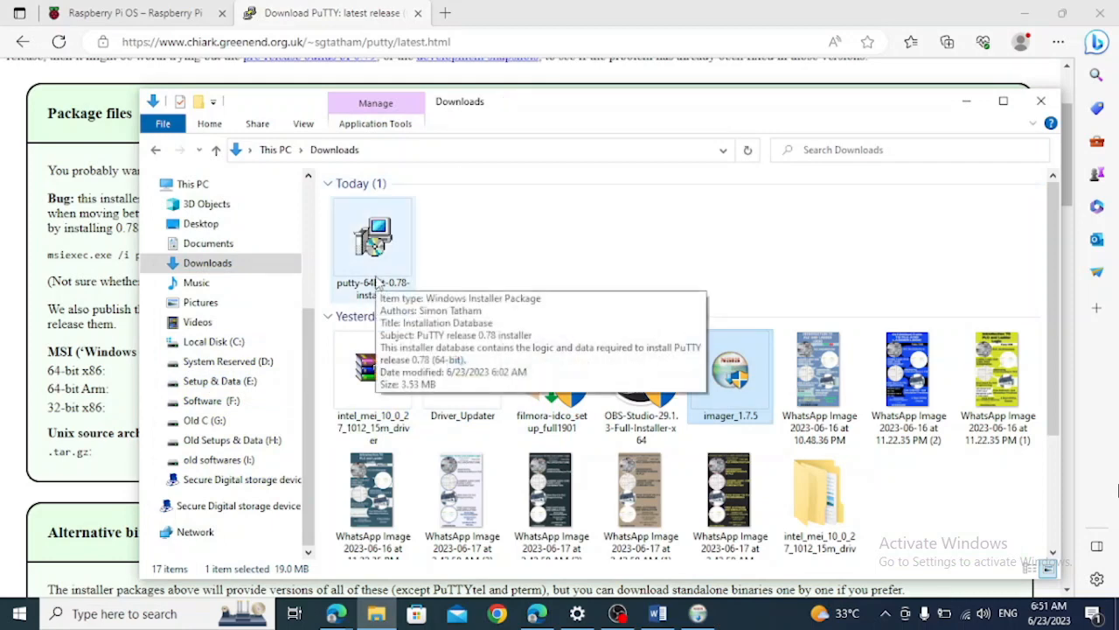
pyautogui.click(698, 616)
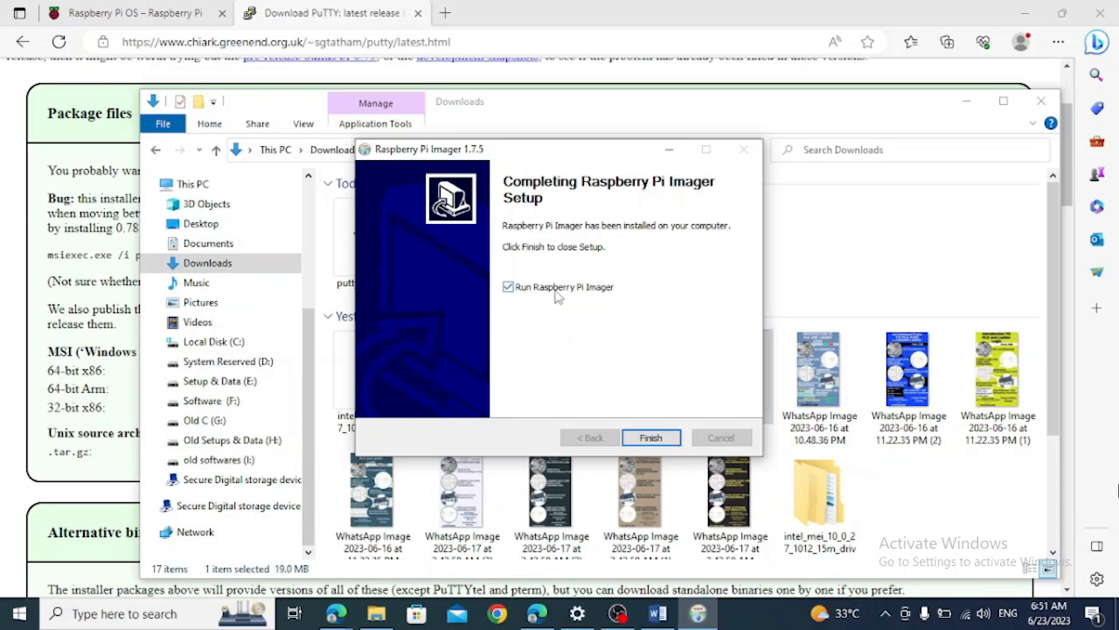
pyautogui.click(650, 444)
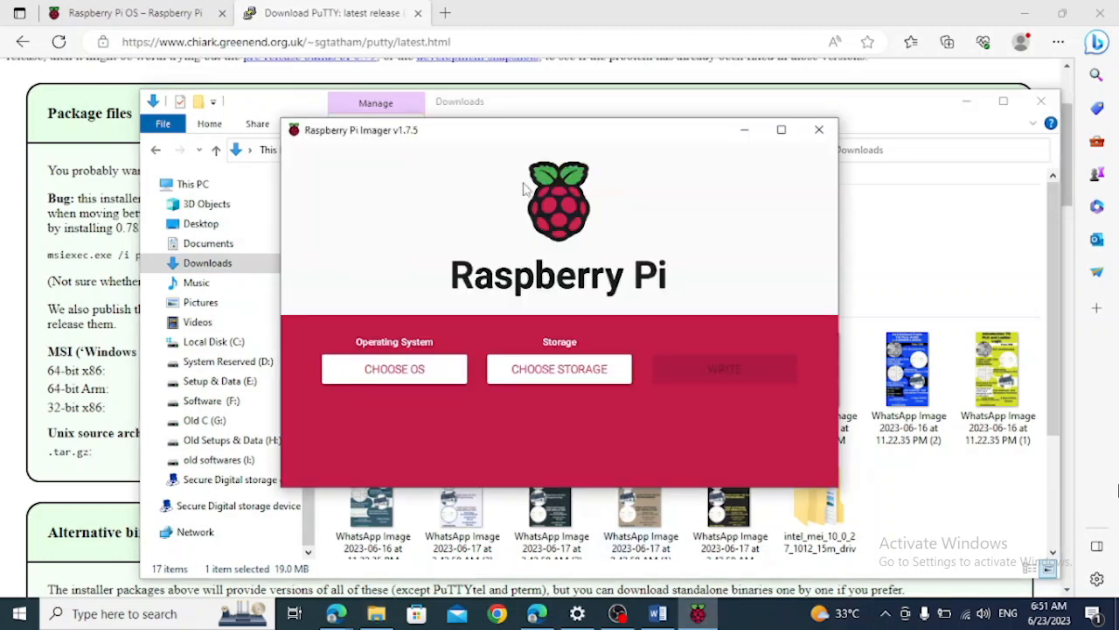
pyautogui.moveTo(657, 132); pyautogui.dragTo(600, 286)
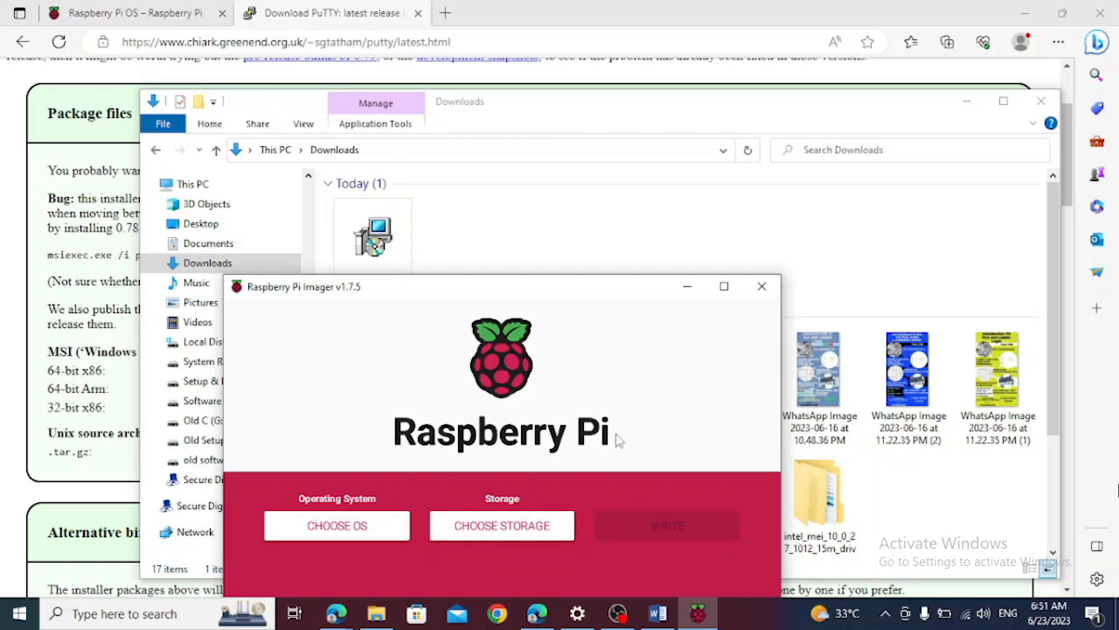
# Install PuTTY release 0.78 (64-bit) from the Downloads folder, using the default destination and features, and finish with the README file shown
pyautogui.click(550, 255)
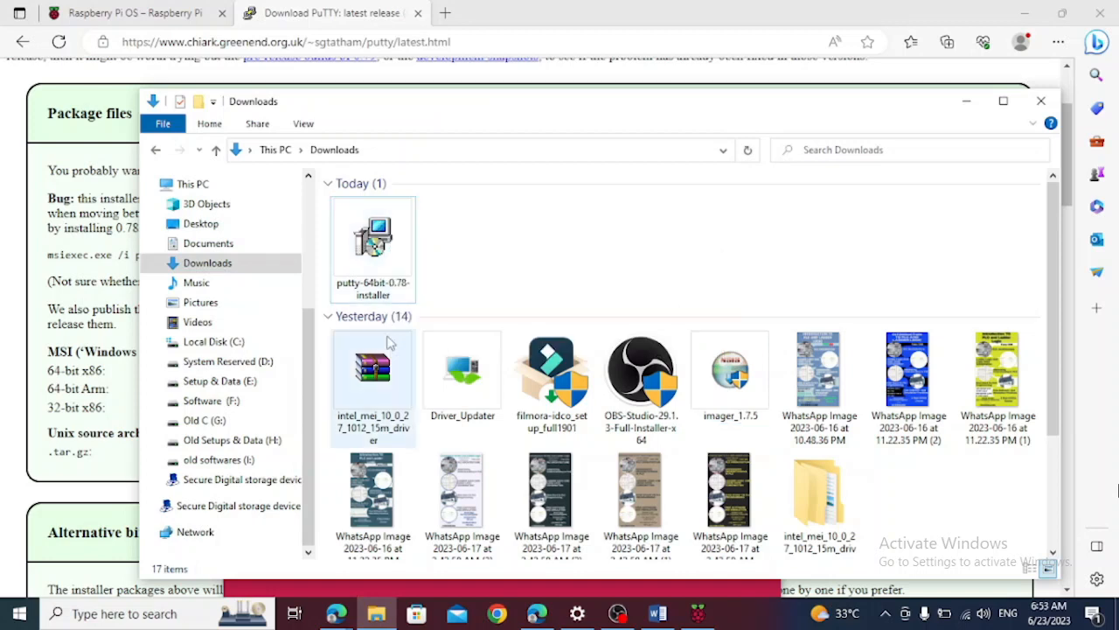
pyautogui.click(357, 262)
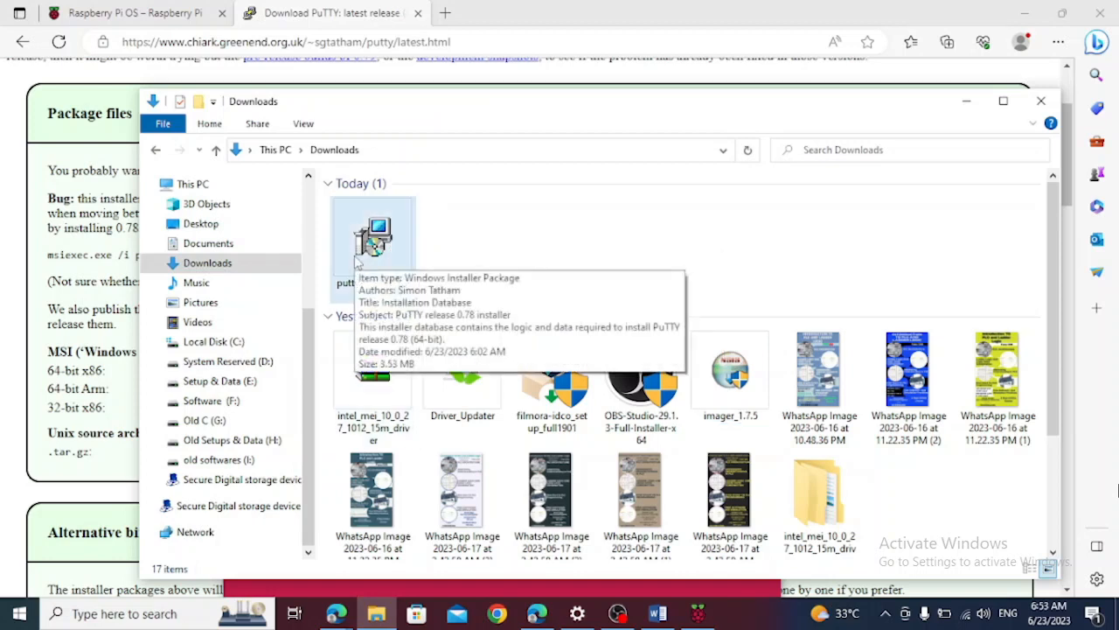
pyautogui.doubleClick(356, 262)
pyautogui.click(644, 435)
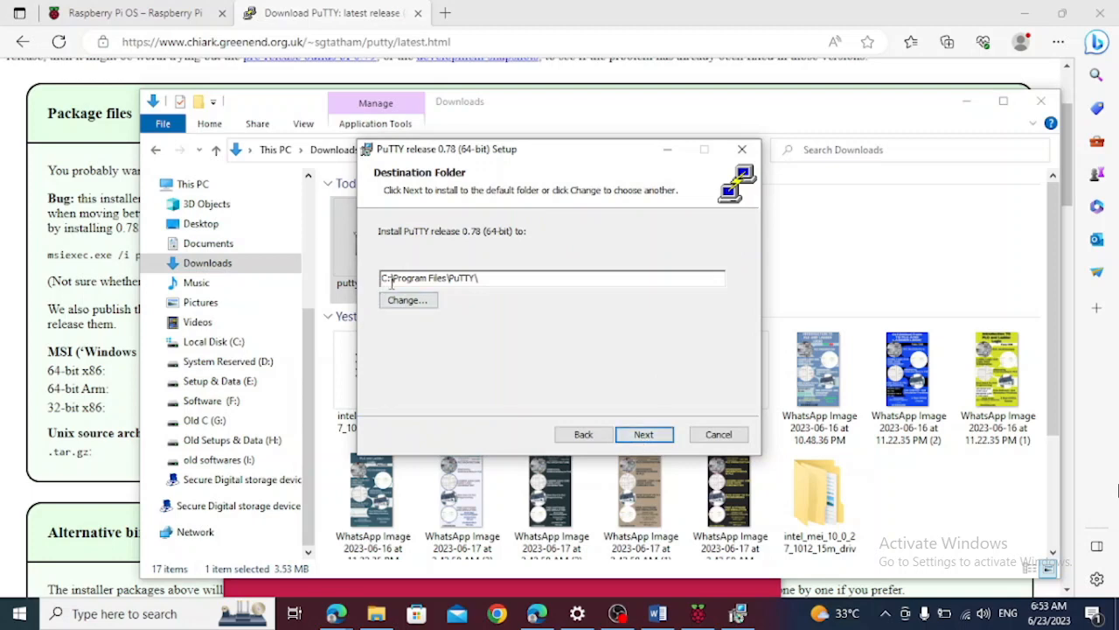
pyautogui.click(647, 435)
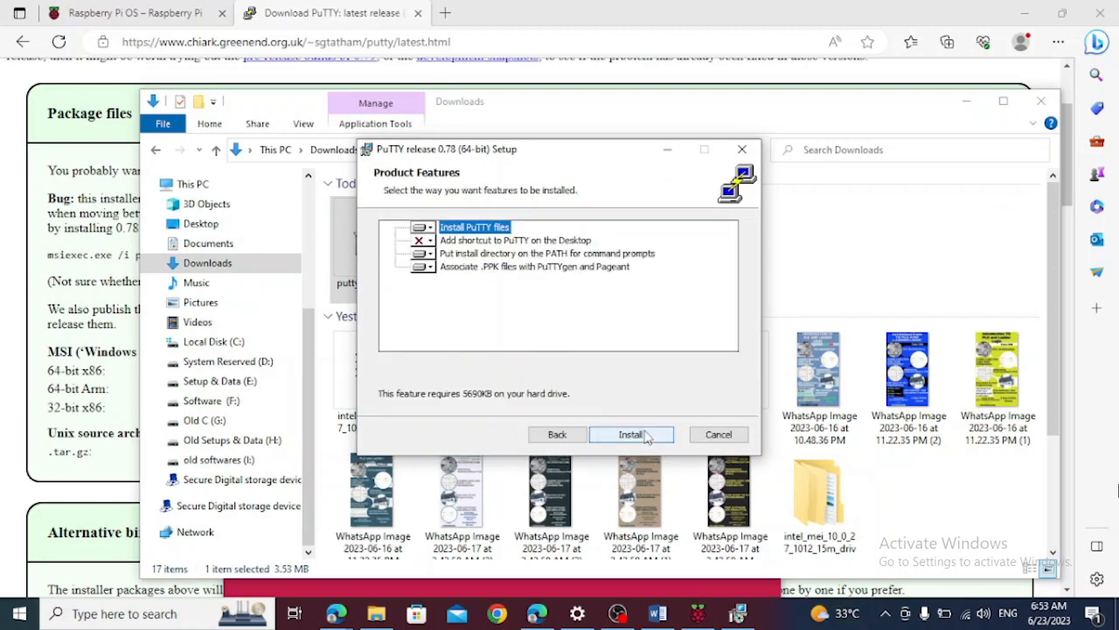
pyautogui.click(631, 435)
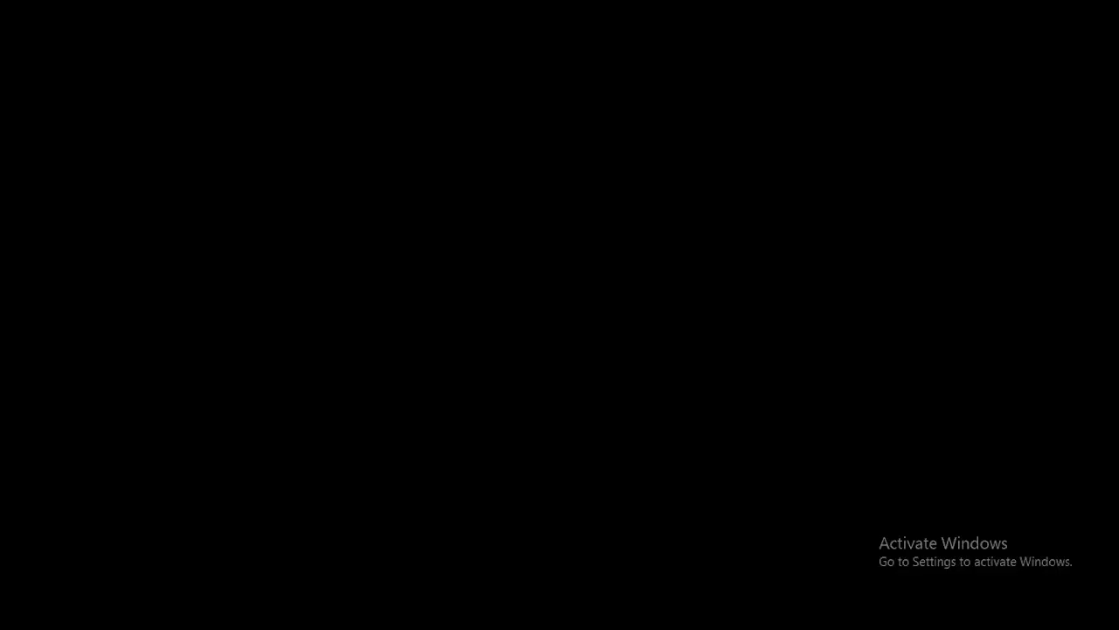
pyautogui.click(440, 422)
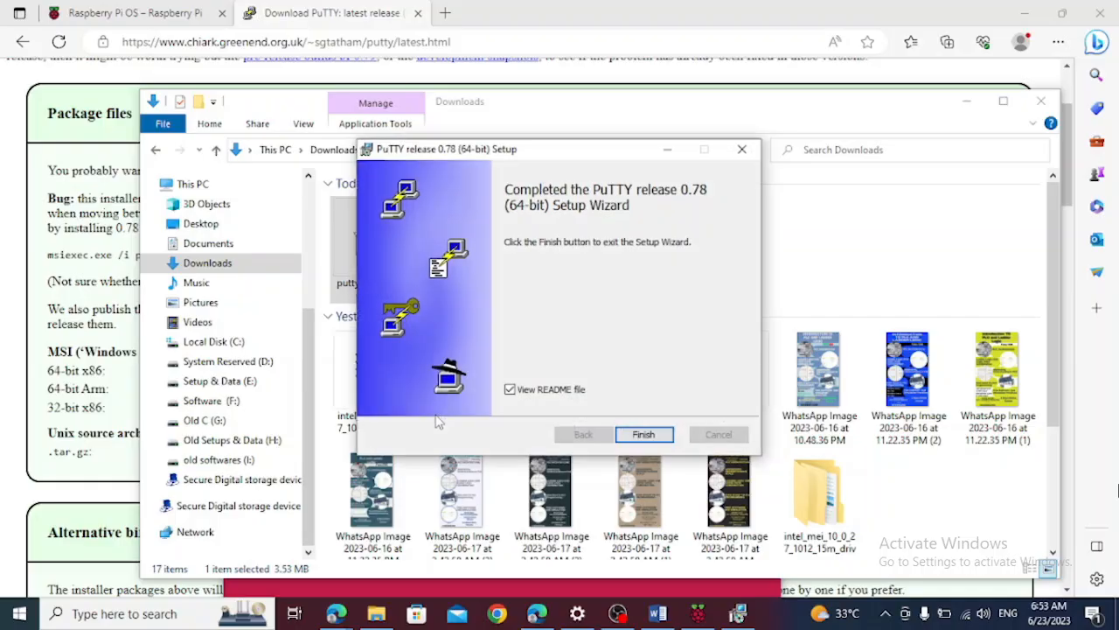
pyautogui.click(644, 434)
# Search Windows for "putty", launch the PuTTY app to check the installation, and cancel its configuration window
pyautogui.click(127, 615)
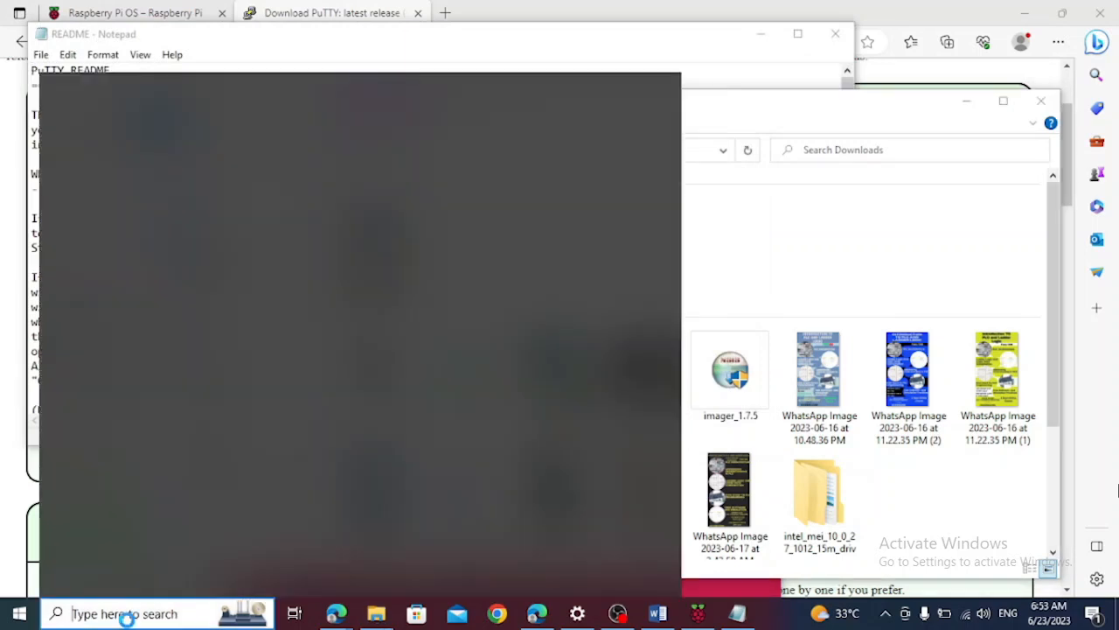
pyautogui.write('putty')
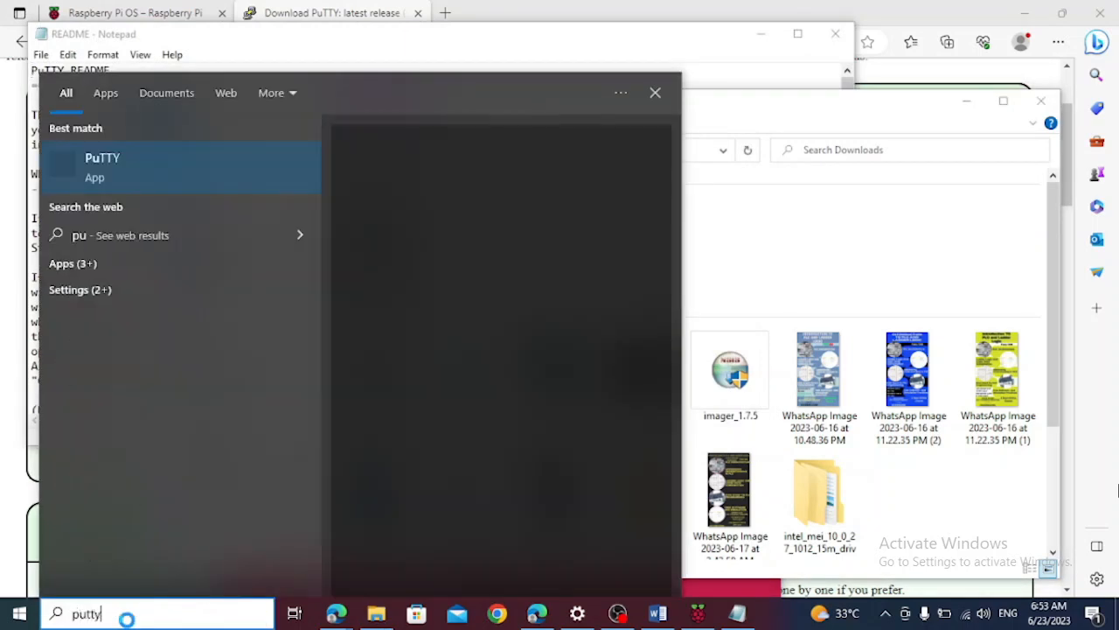
pyautogui.click(91, 176)
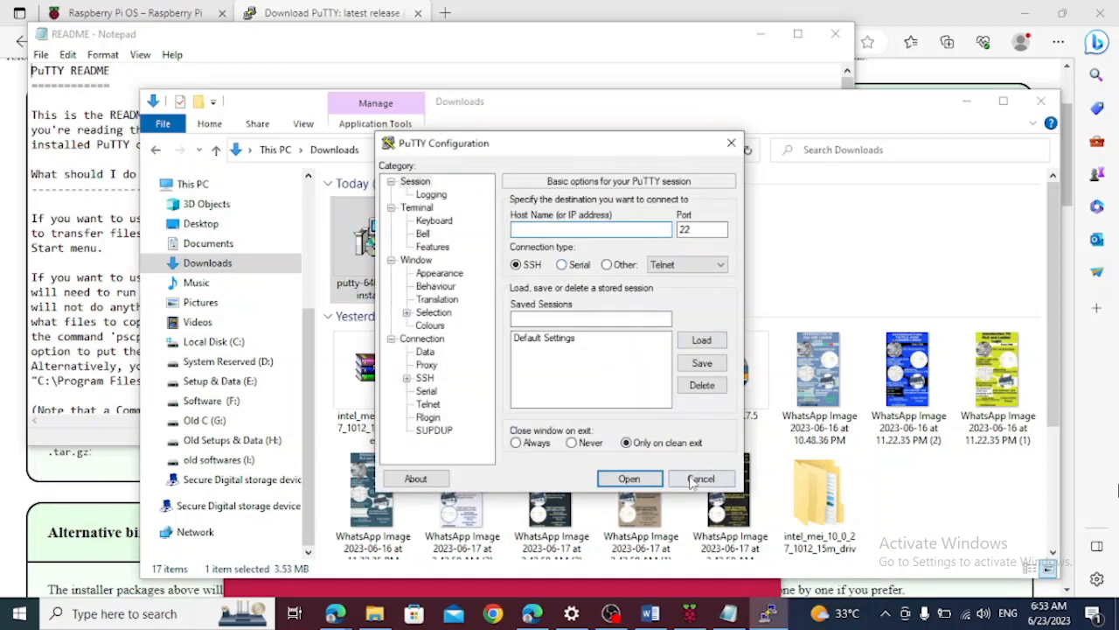
pyautogui.click(690, 485)
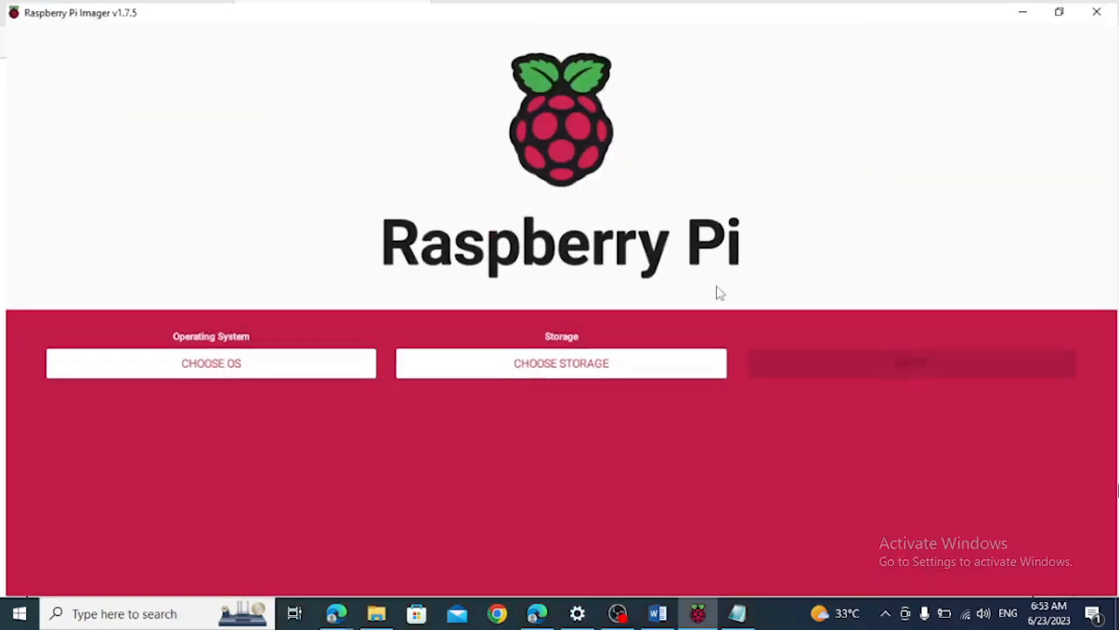
# Maximize the Raspberry Pi Imager window and choose the Generic SA64G SD Card as the storage
pyautogui.click(724, 286)
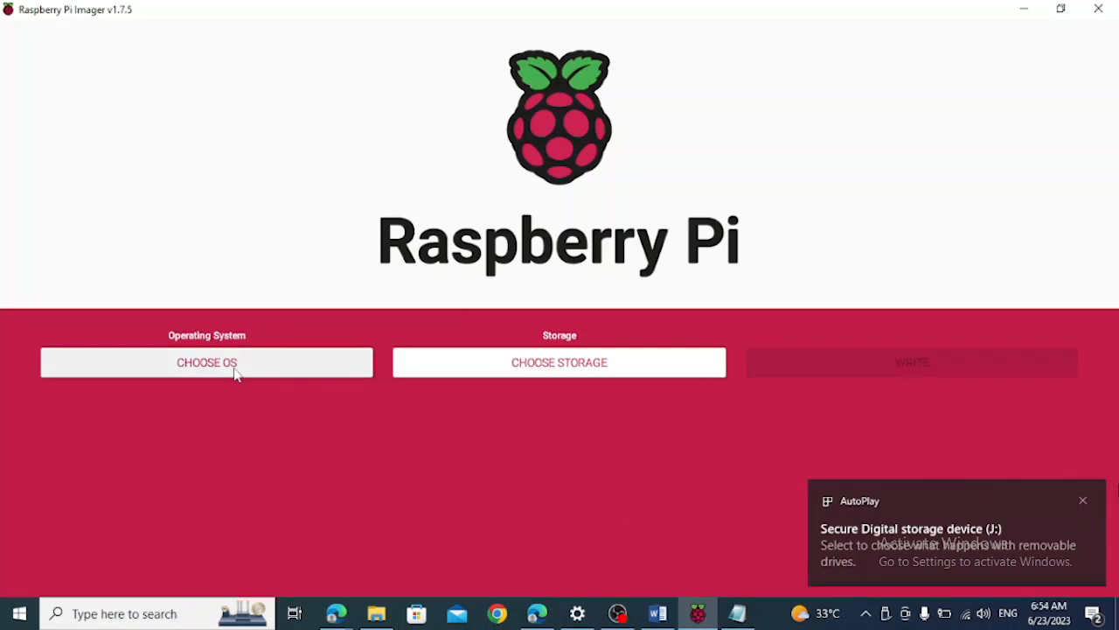
pyautogui.click(418, 370)
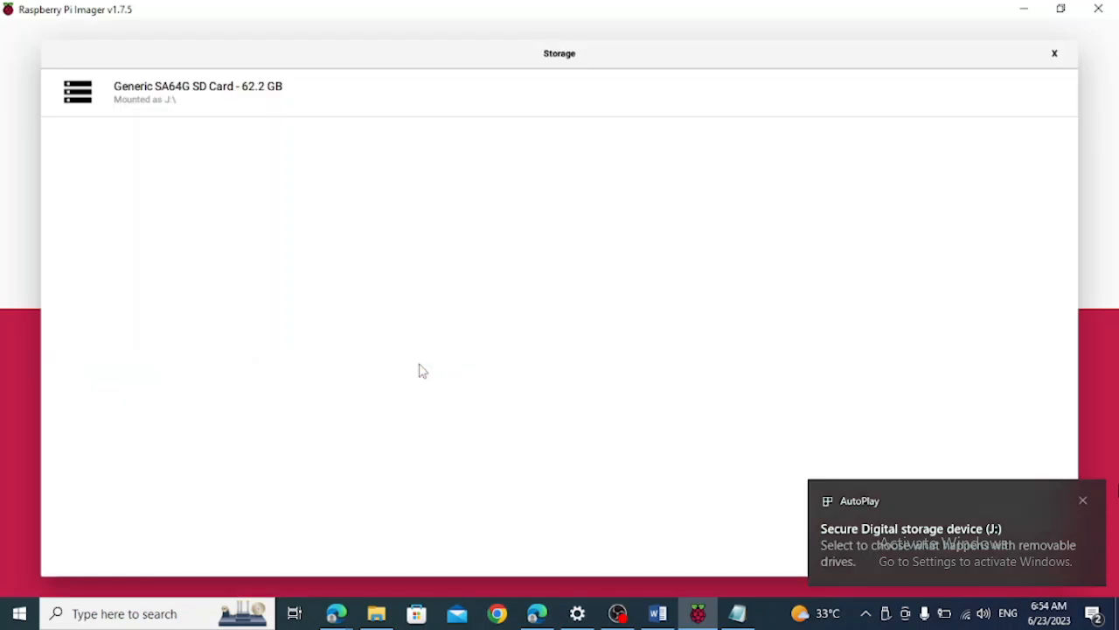
pyautogui.click(200, 97)
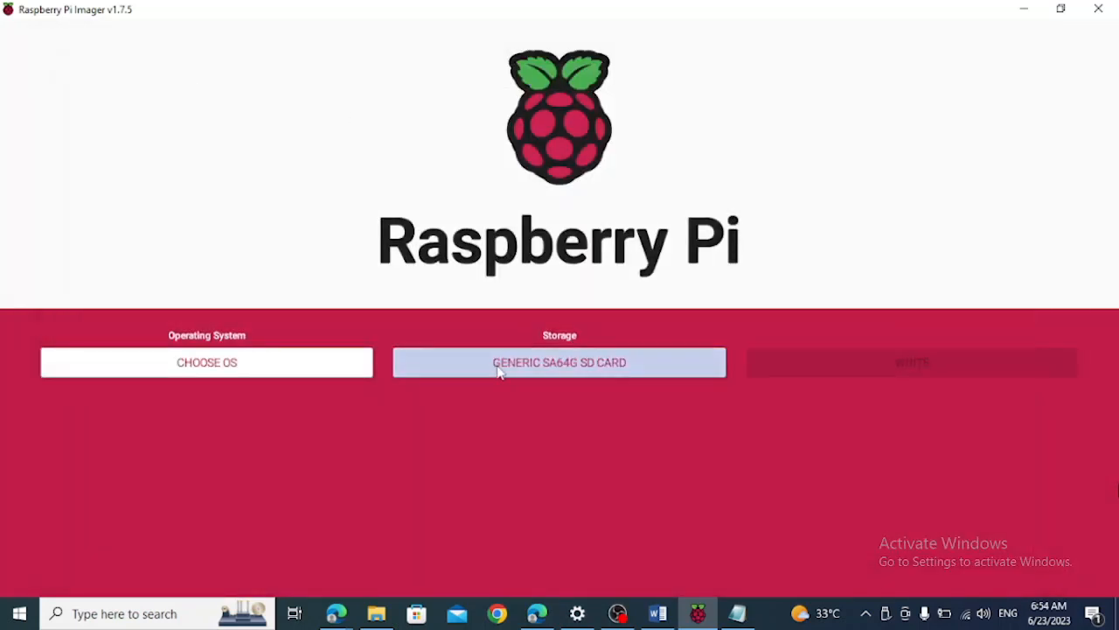
# Look through the operating system list and choose the recommended Raspberry Pi OS (32-bit)
pyautogui.click(207, 362)
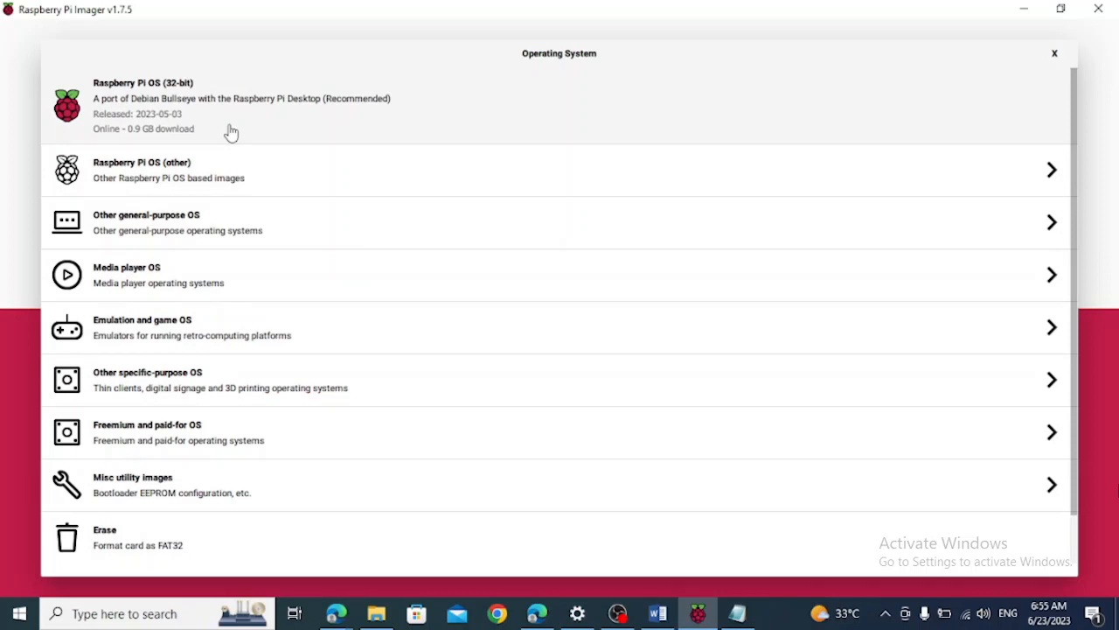
pyautogui.scroll(-1, 210, 335)
pyautogui.scroll(1, 210, 335)
pyautogui.click(238, 127)
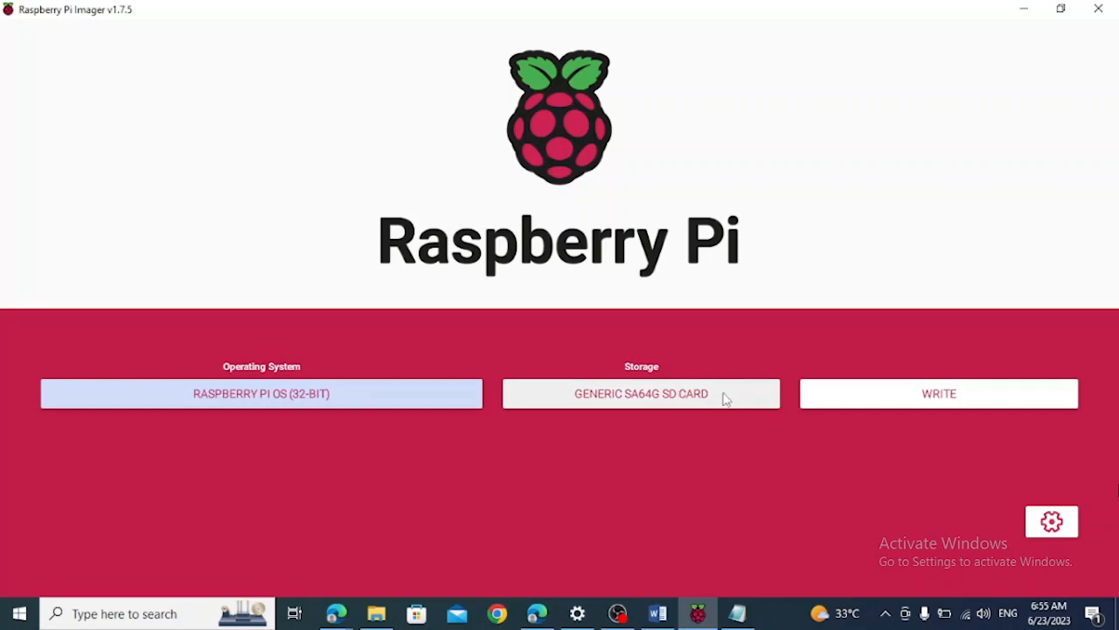
# Open the advanced options, enable the hostname raspberrypi, and enable SSH with password authentication
pyautogui.hotkey('ctrl', 'shift', 'x')
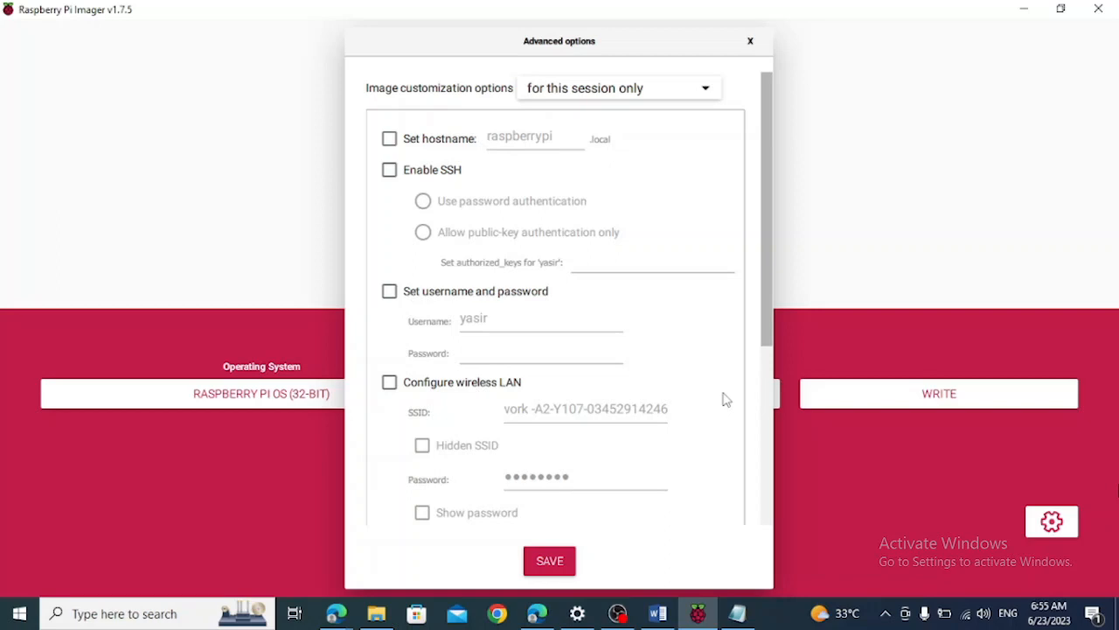
pyautogui.press('Escape')
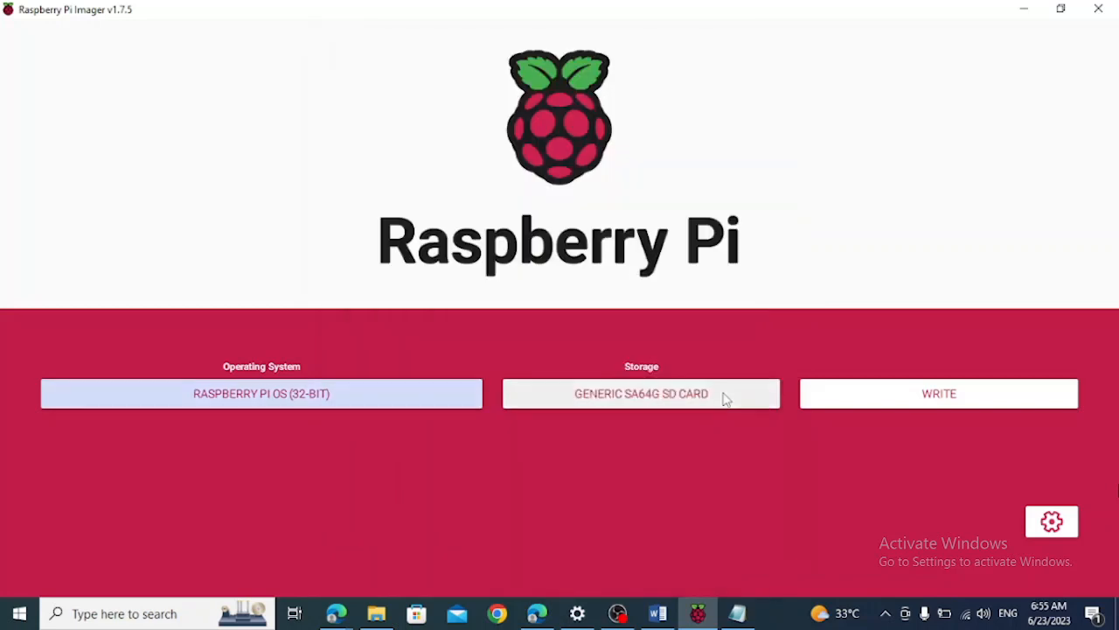
pyautogui.hotkey('ctrl', 'shift', 'x')
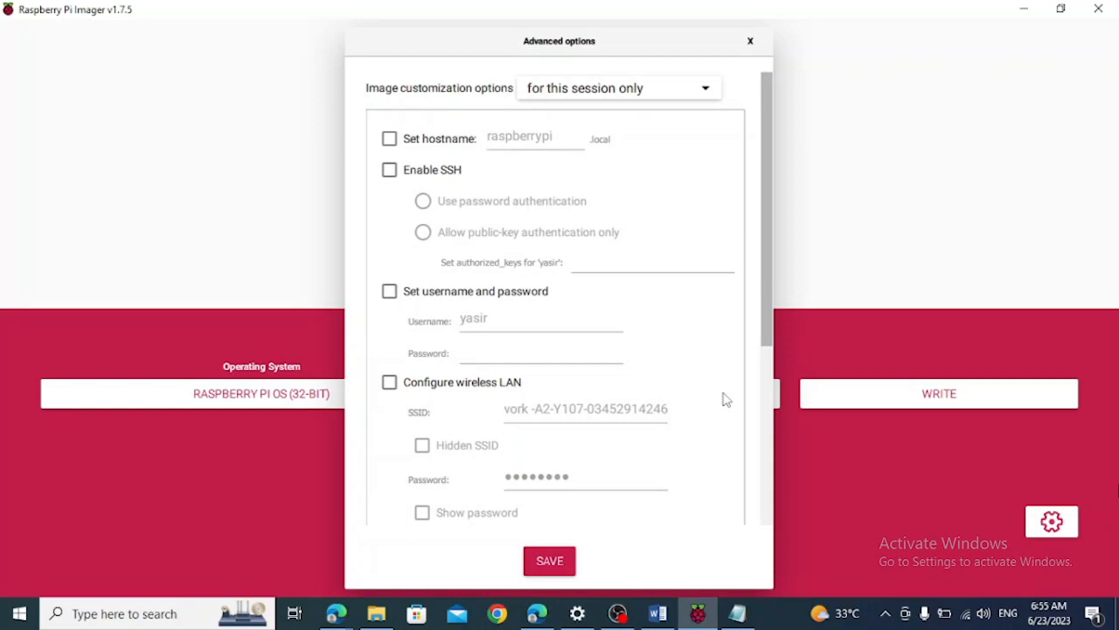
pyautogui.click(389, 141)
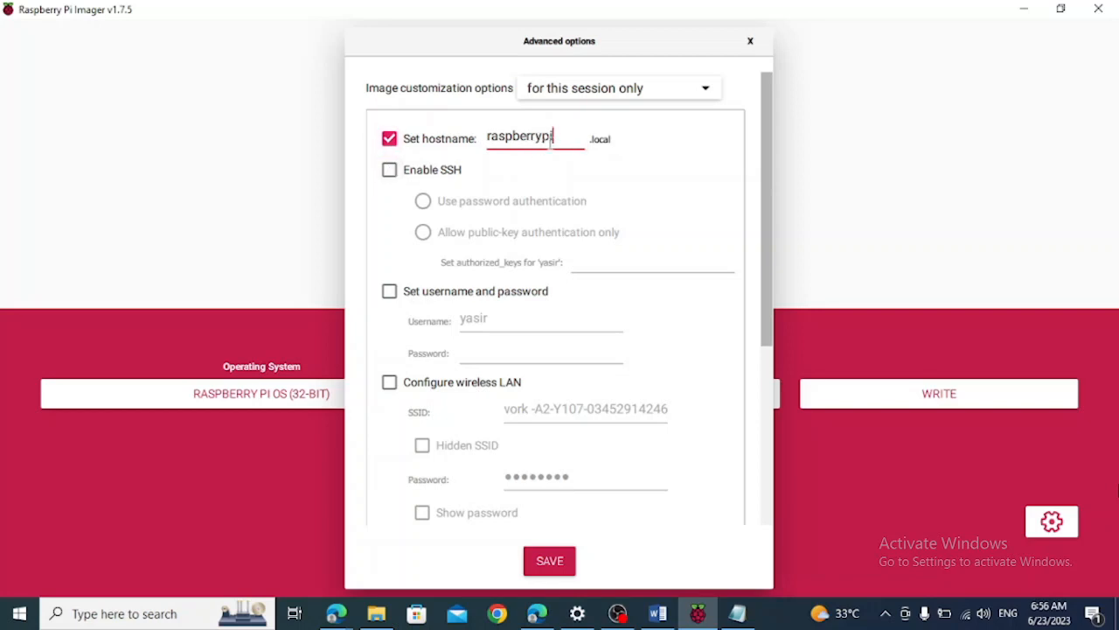
pyautogui.click(389, 170)
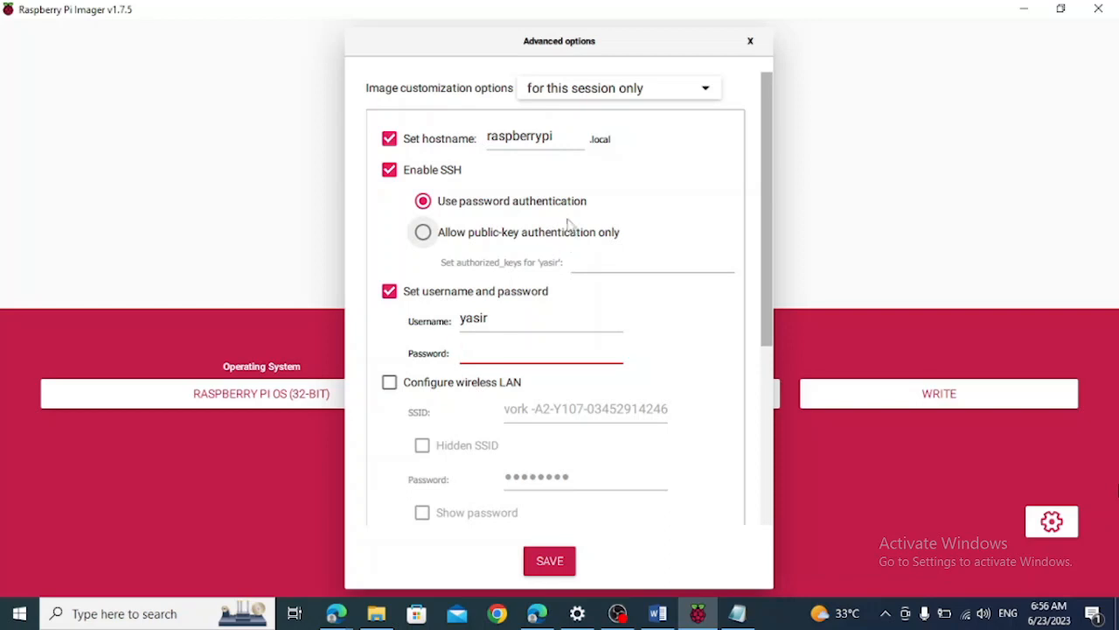
# Set the account's username to pi and enter the account password
pyautogui.click(503, 317)
pyautogui.press('BackSpace')
pyautogui.press('BackSpace')
pyautogui.press('BackSpace')
pyautogui.press('BackSpace')
pyautogui.press('BackSpace')
pyautogui.write('pi')
pyautogui.click(495, 355)
pyautogui.write('raspberry')
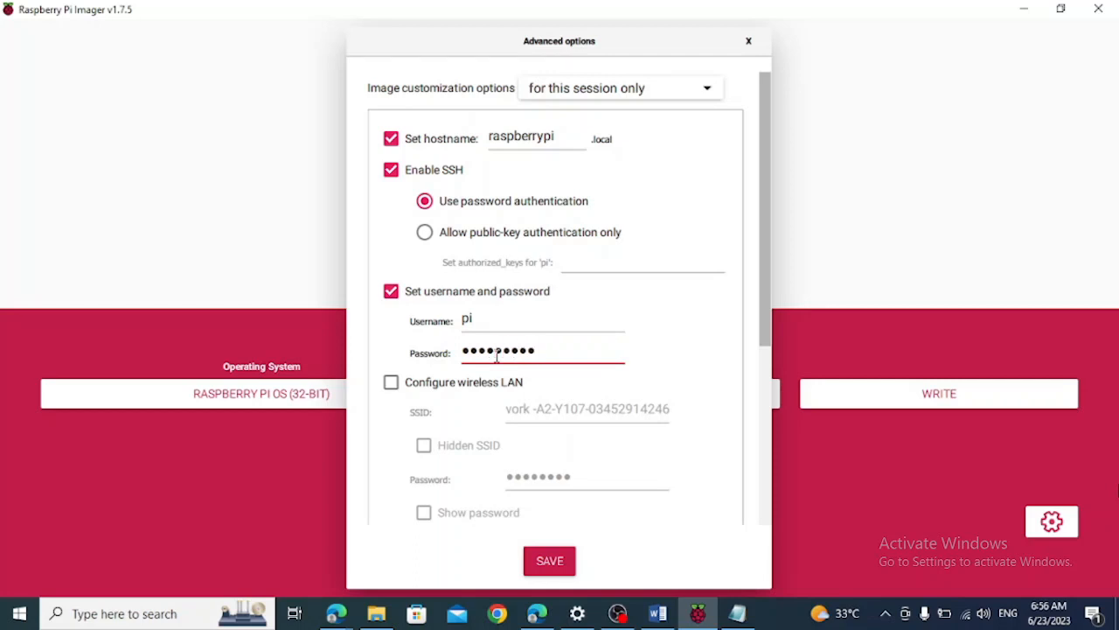
# Enable wireless LAN configuration and check that its SSID matches the Wi-Fi network the computer is connected to
pyautogui.click(473, 395)
pyautogui.click(523, 411)
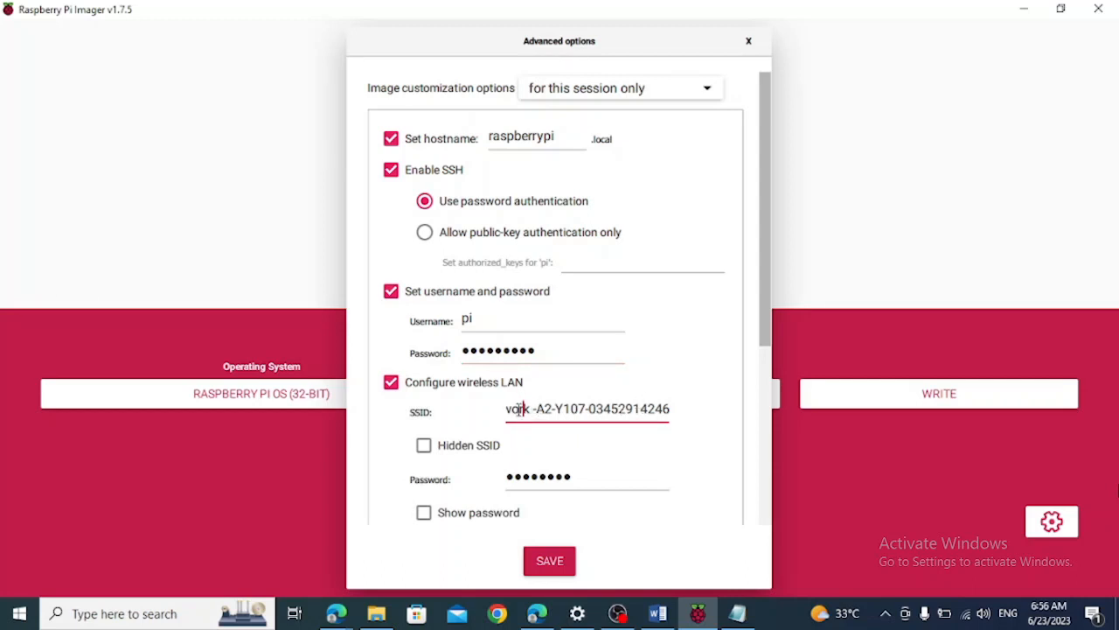
pyautogui.click(967, 618)
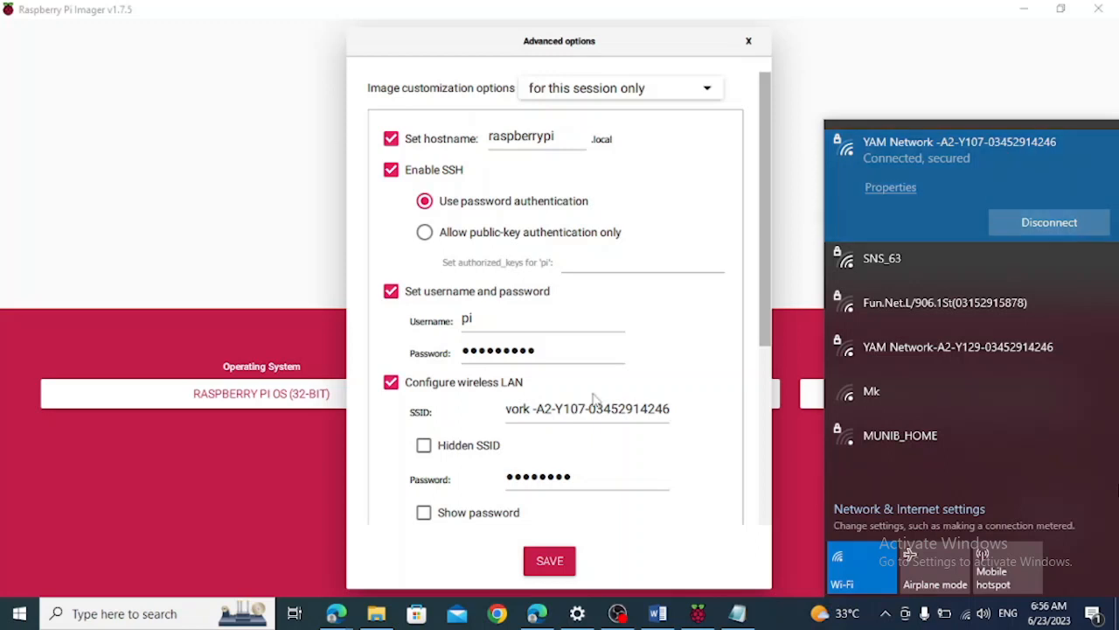
pyautogui.click(512, 410)
pyautogui.press('Left')
pyautogui.press('Left')
pyautogui.press('Left')
pyautogui.press('Left')
pyautogui.press('Left')
pyautogui.press('Left')
pyautogui.press('Left')
pyautogui.press('Left')
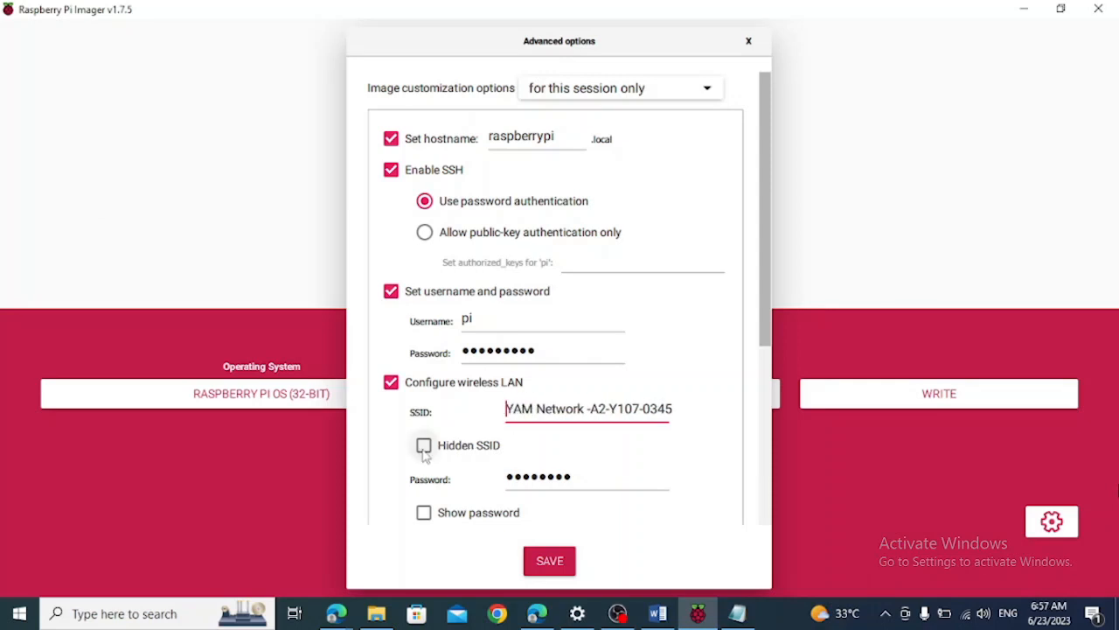
# Re-enter the wireless network password, review the remaining locale and persistent settings, and save the advanced options
pyautogui.click(537, 479)
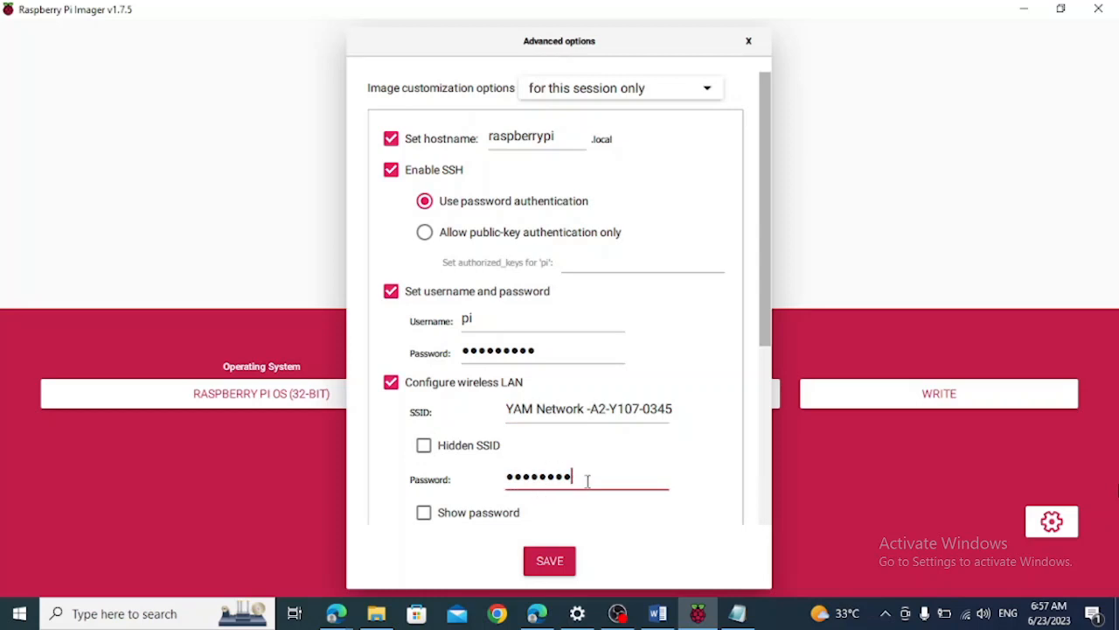
pyautogui.press('BackSpace')
pyautogui.press('BackSpace')
pyautogui.press('BackSpace')
pyautogui.press('BackSpace')
pyautogui.press('BackSpace')
pyautogui.press('BackSpace')
pyautogui.press('BackSpace')
pyautogui.press('BackSpace')
pyautogui.write('•••••••••')
pyautogui.scroll(-1, 552, 487)
pyautogui.scroll(-3, 552, 487)
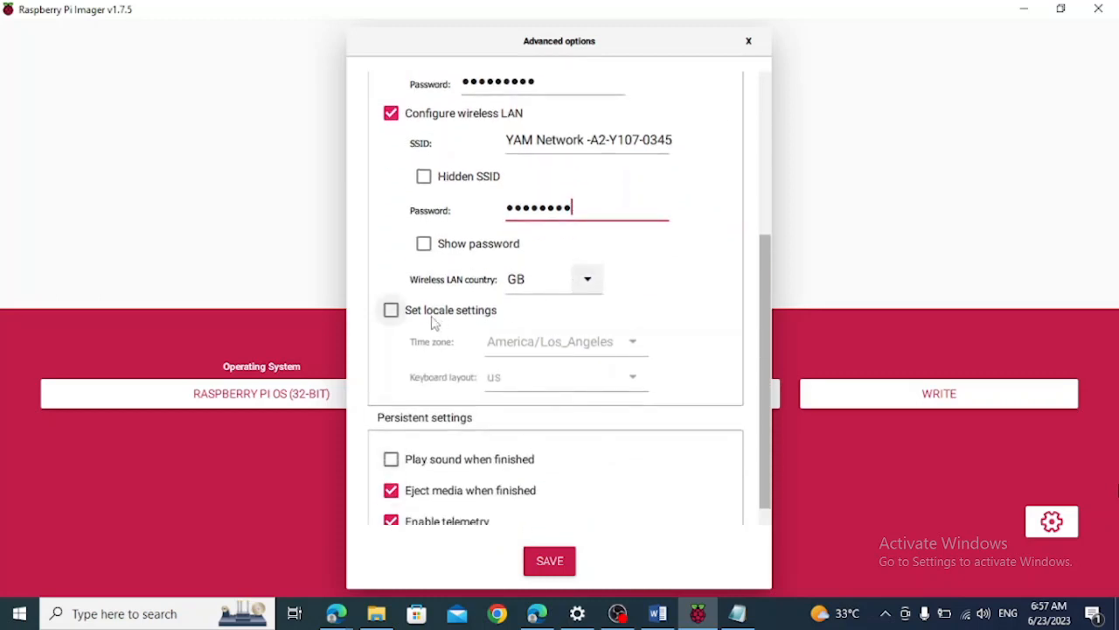
pyautogui.scroll(-1, 520, 369)
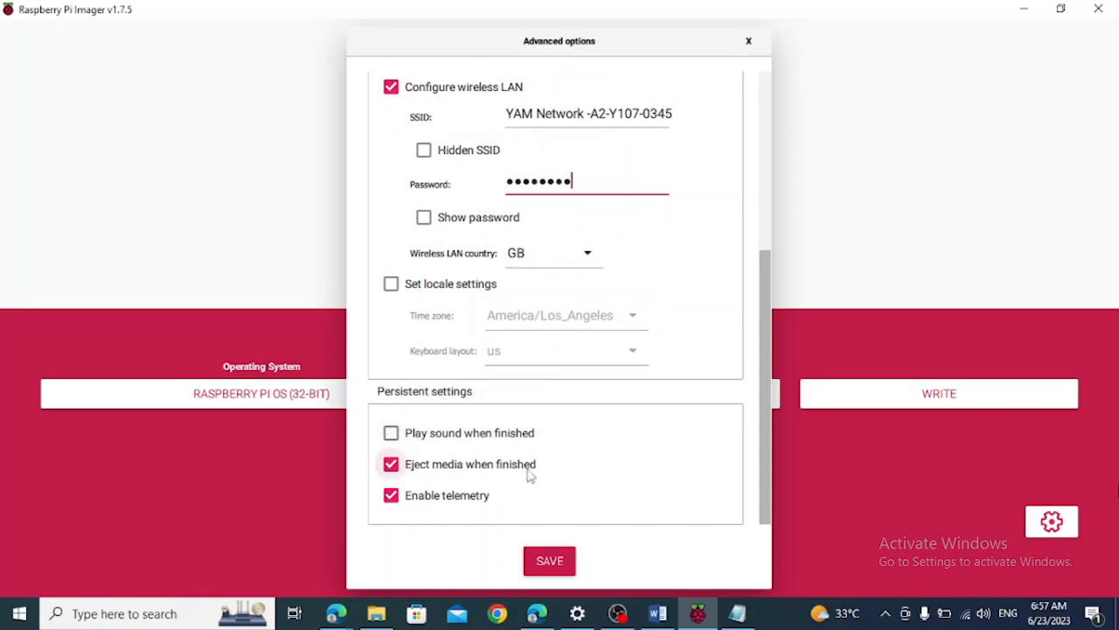
pyautogui.click(542, 560)
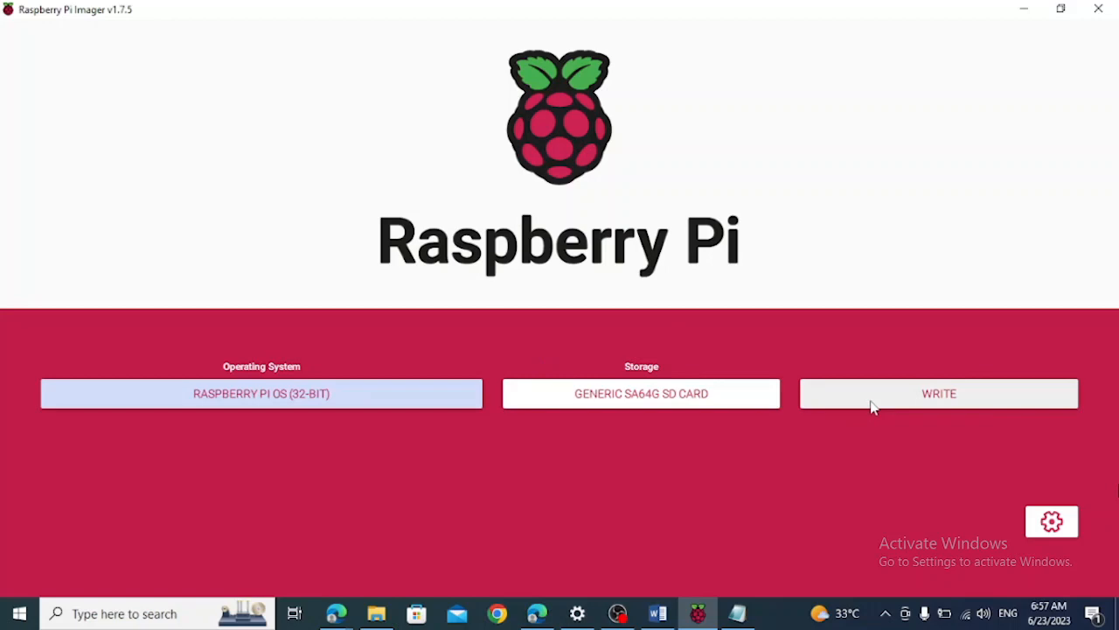
# Reopen the advanced options, review the hostname, SSH, user and wireless LAN settings, and save them again
pyautogui.click(1052, 521)
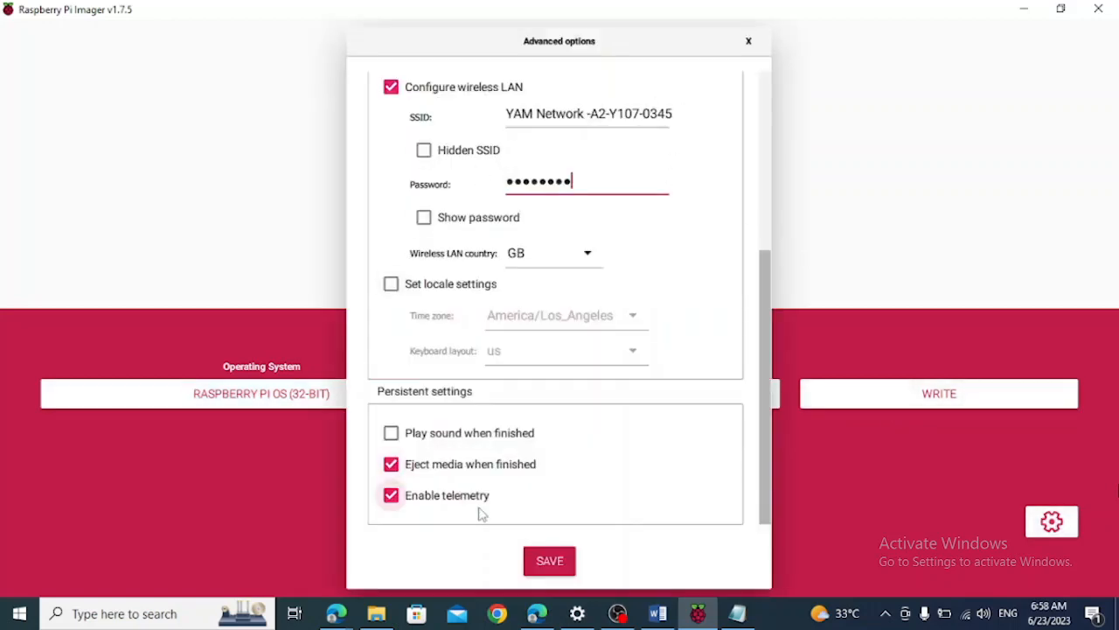
pyautogui.scroll(5, 480, 510)
pyautogui.scroll(-3, 480, 515)
pyautogui.scroll(2, 479, 514)
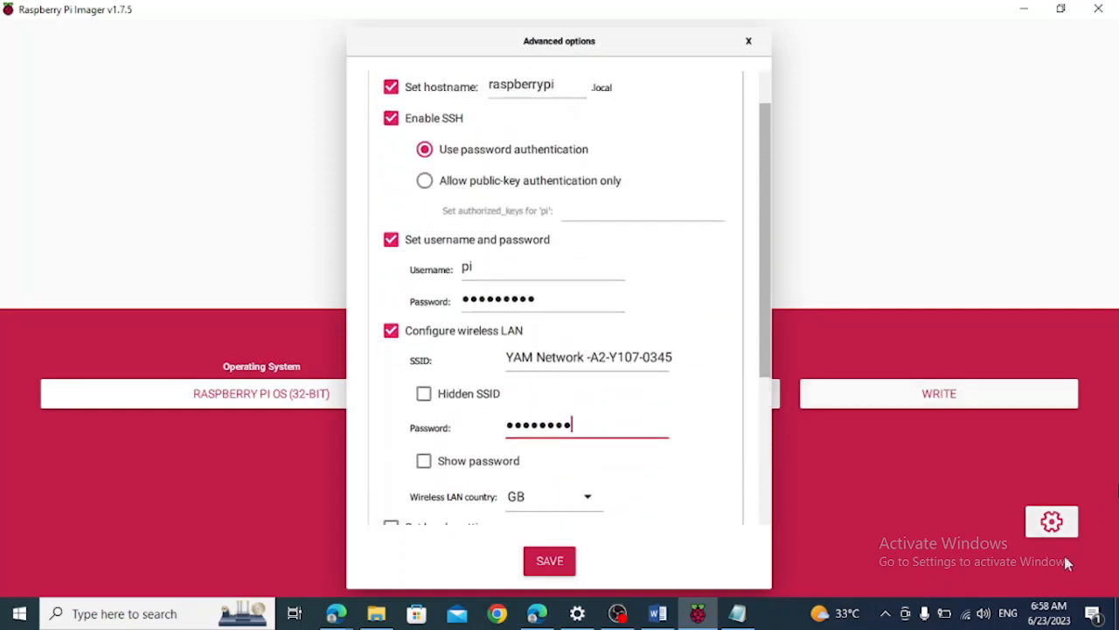
pyautogui.click(550, 564)
# Write Raspberry Pi OS (32-bit) to the SD card, agree to erase its existing data, and dismiss the completion message
pyautogui.click(907, 392)
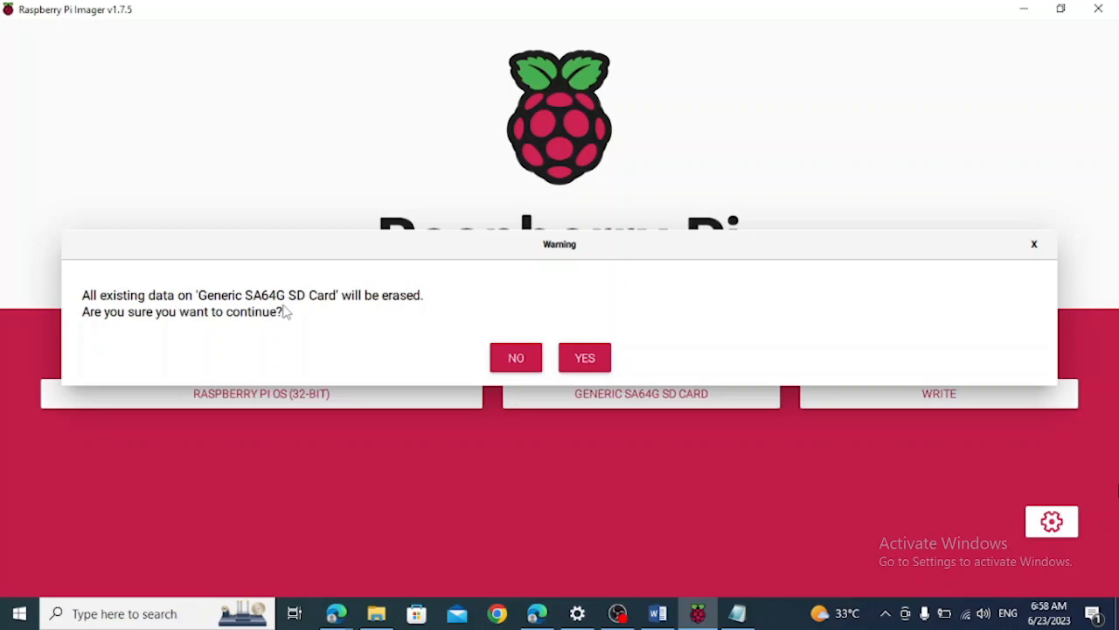
pyautogui.click(584, 359)
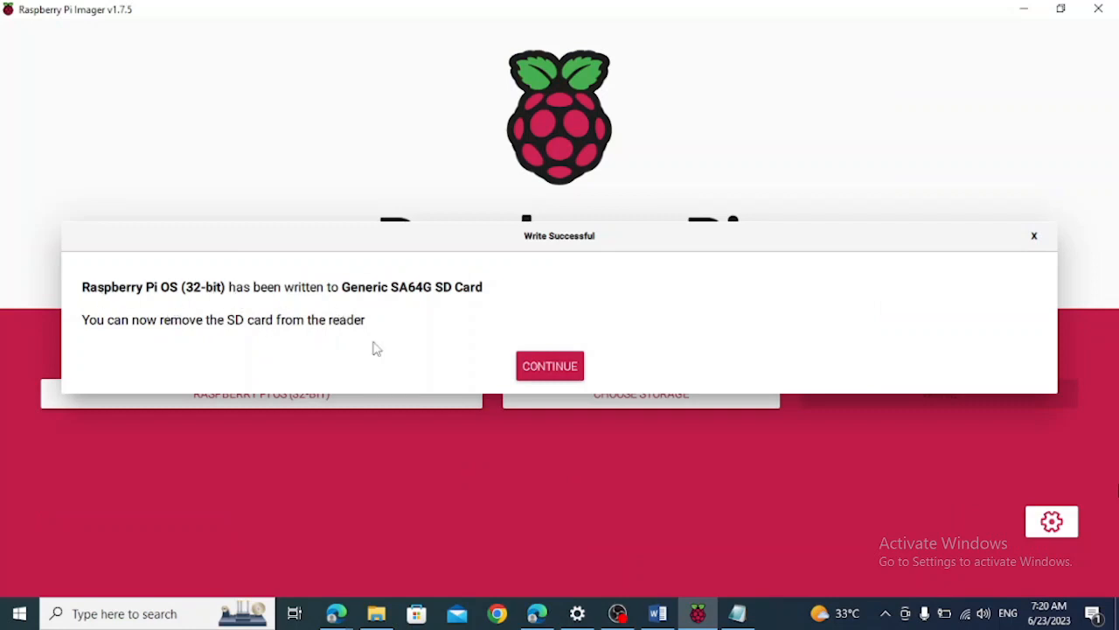
pyautogui.click(547, 374)
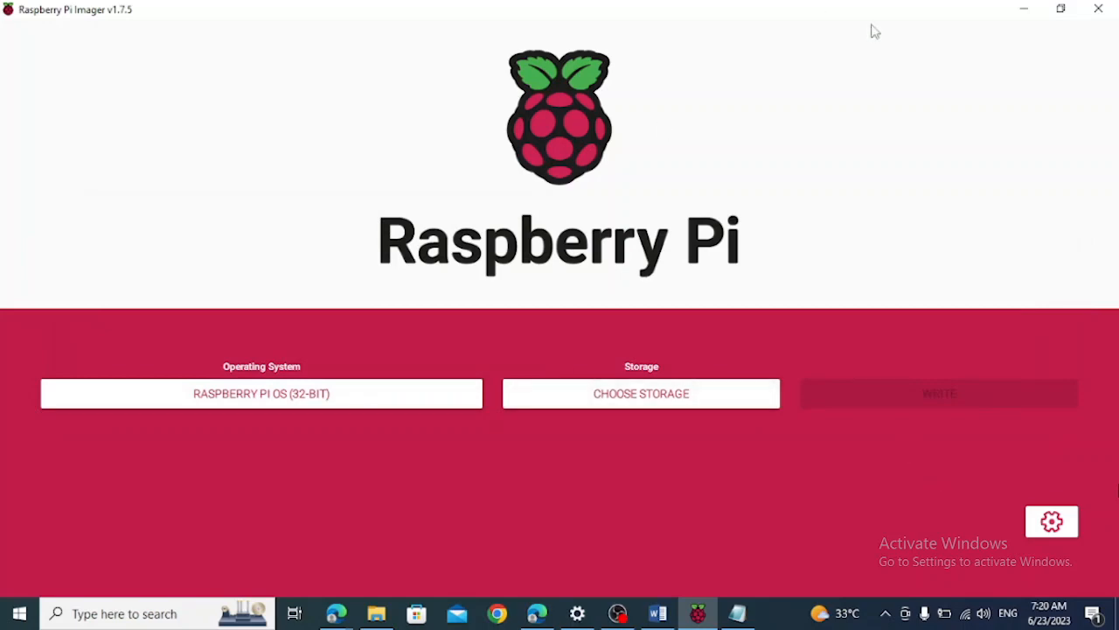
# Minimize the Raspberry Pi Imager, Downloads folder and PuTTY README windows
pyautogui.click(1025, 9)
pyautogui.click(966, 102)
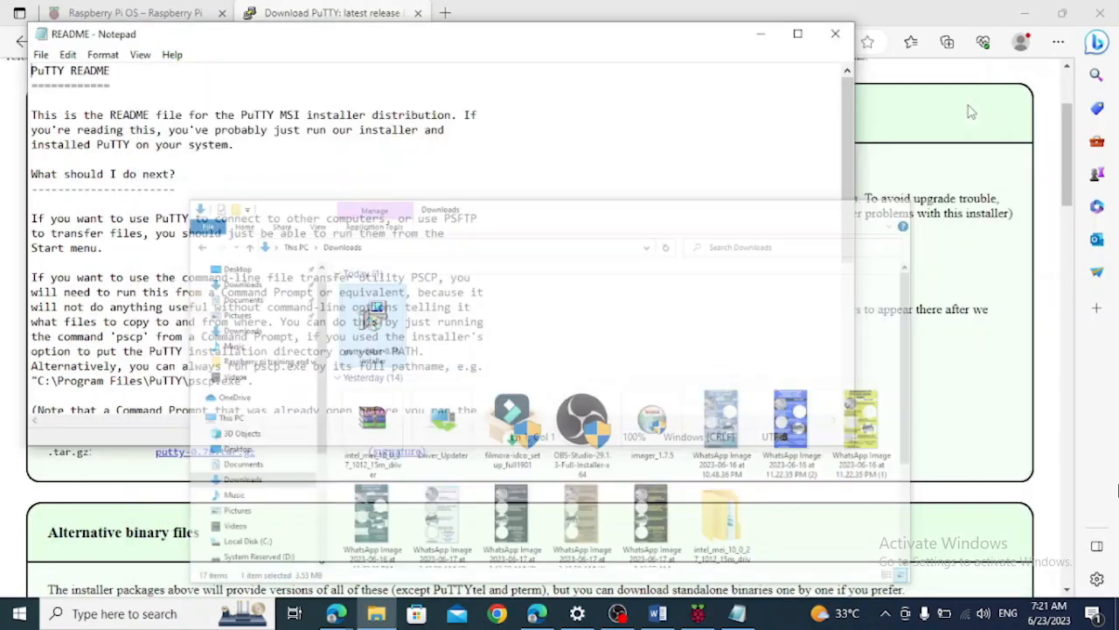
pyautogui.click(762, 35)
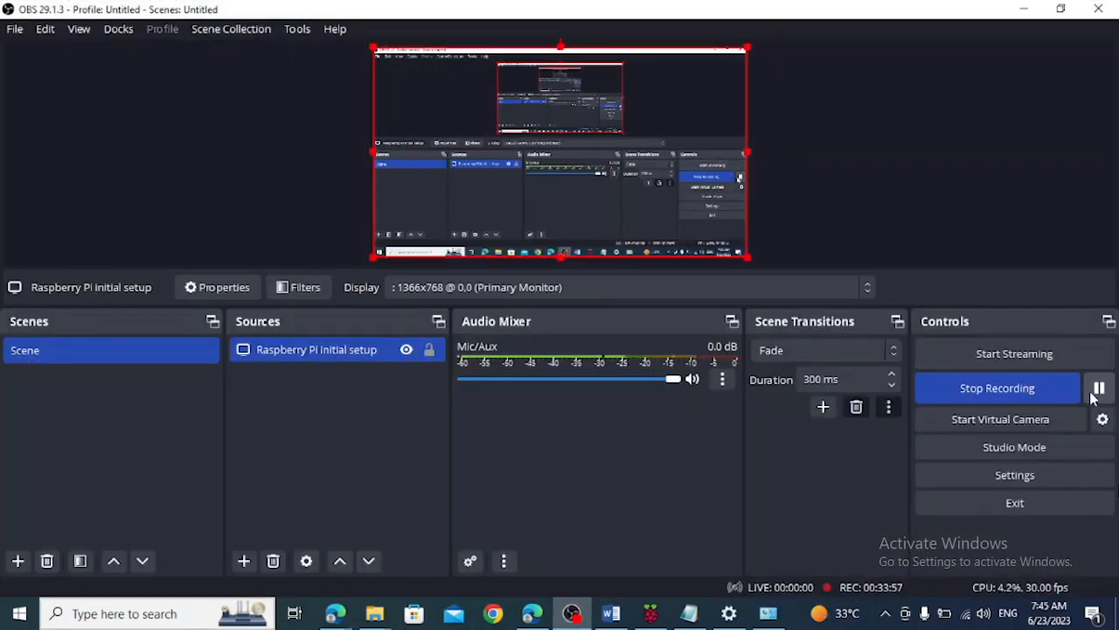
# Switch to the Edge window with the PuTTY download page, open Google in a new tab, and search for "ip scanner"
pyautogui.moveTo(335, 612)
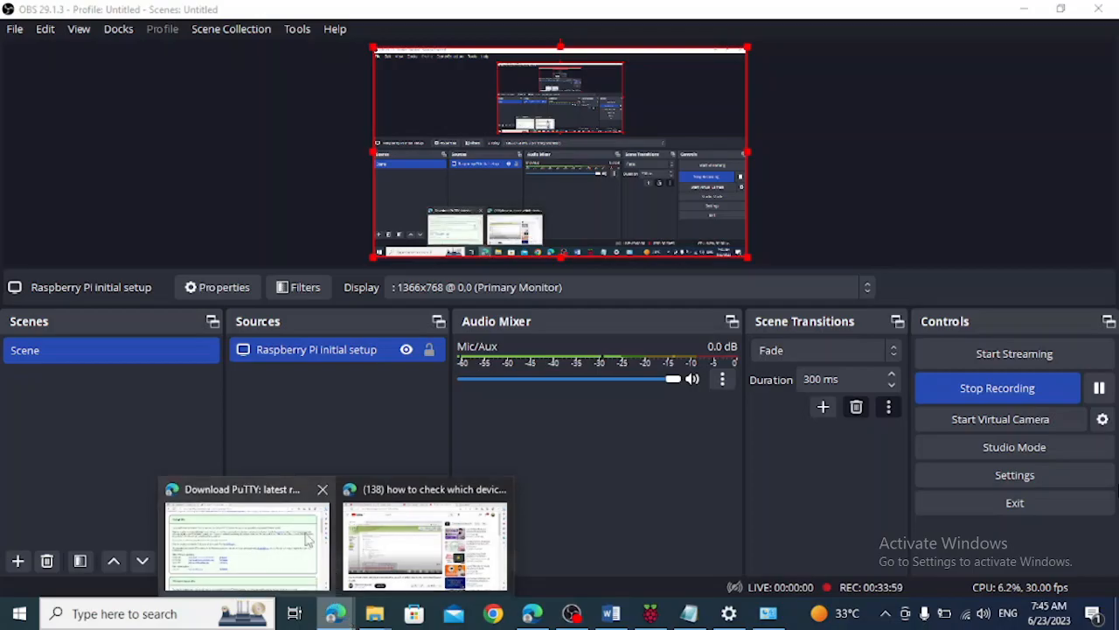
pyautogui.click(306, 540)
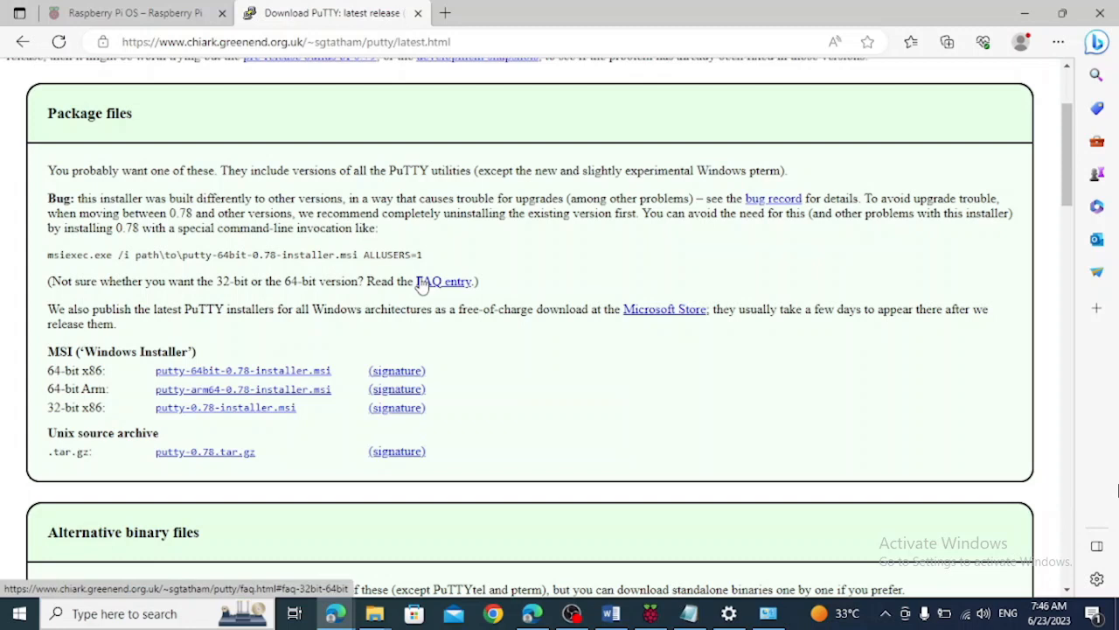
pyautogui.click(447, 14)
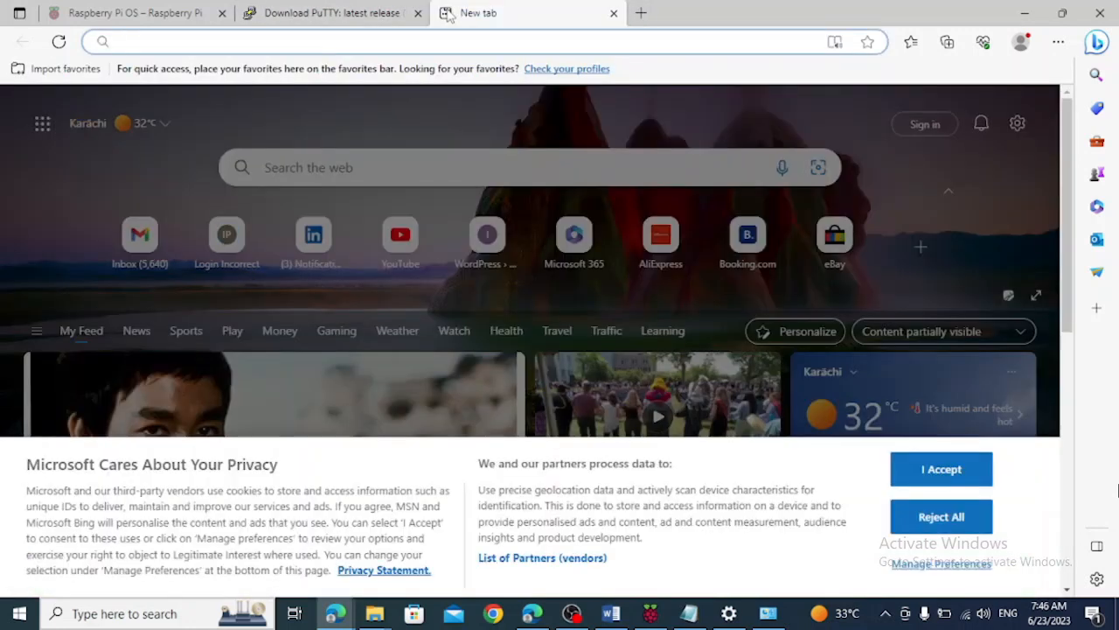
pyautogui.click(388, 39)
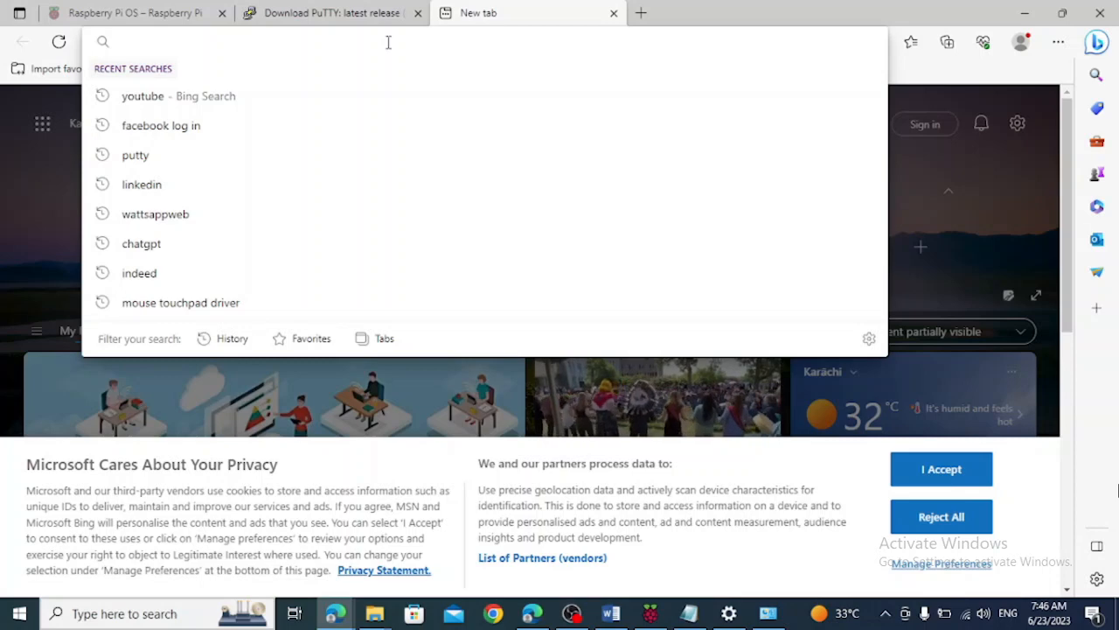
pyautogui.write('google.com')
pyautogui.press('Return')
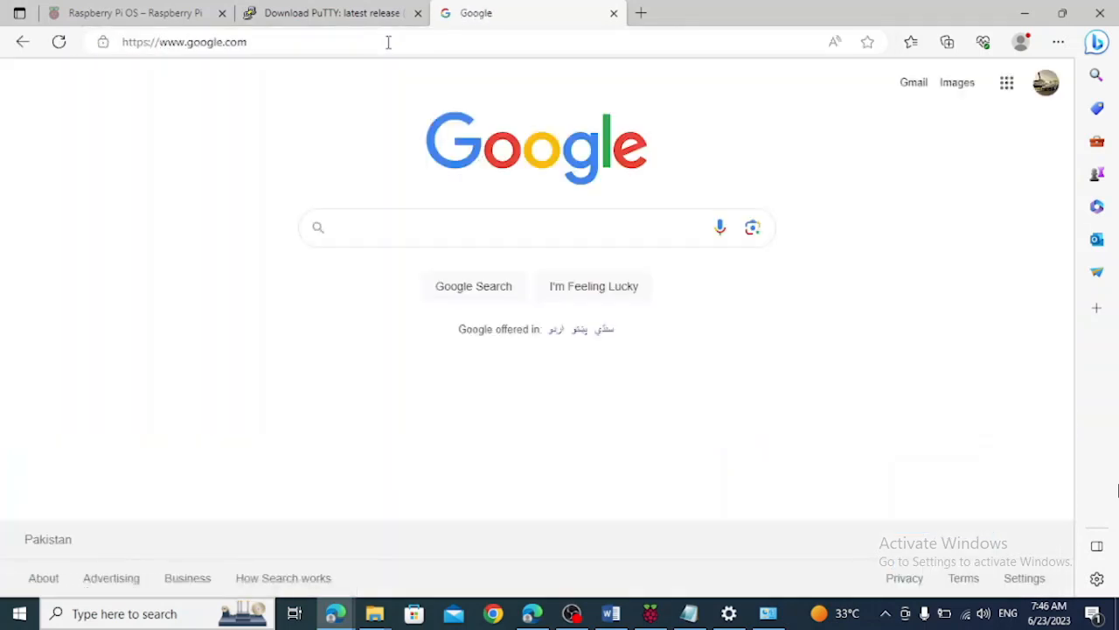
pyautogui.write('ip')
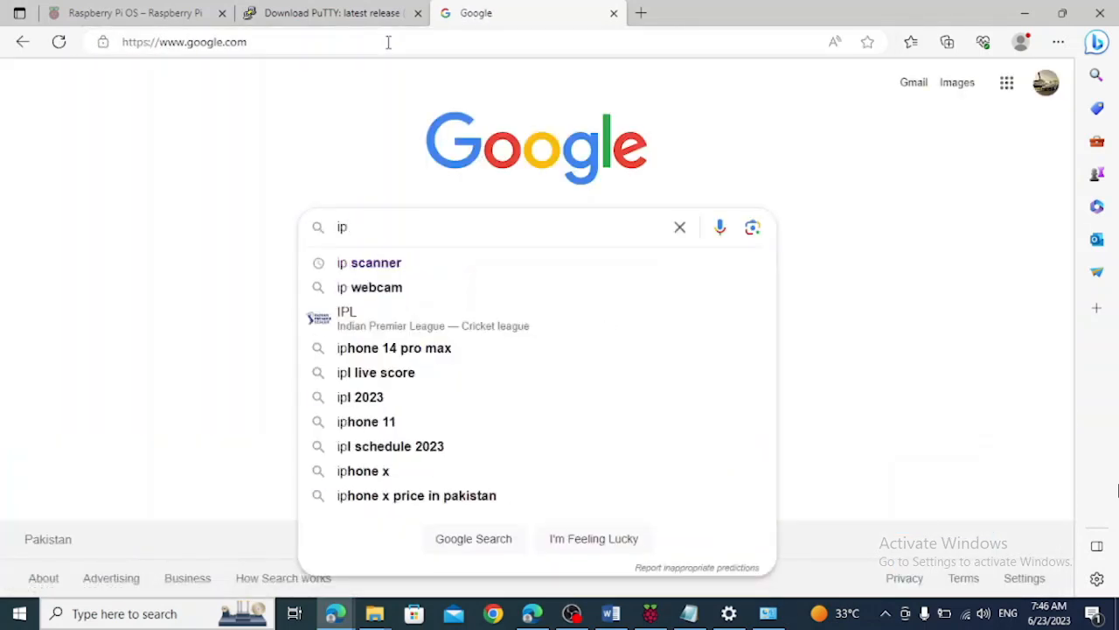
pyautogui.press('Down')
pyautogui.press('Return')
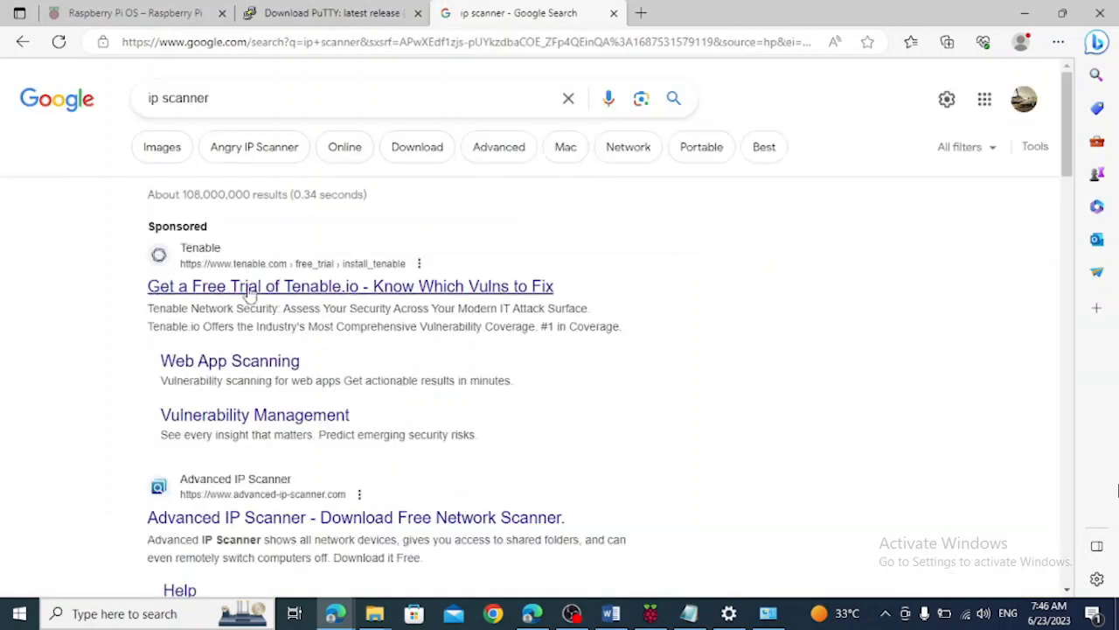
# Open the Advanced IP Scanner website from the search results, download the free installer, and show the file in its folder
pyautogui.middleClick(235, 518)
pyautogui.click(700, 13)
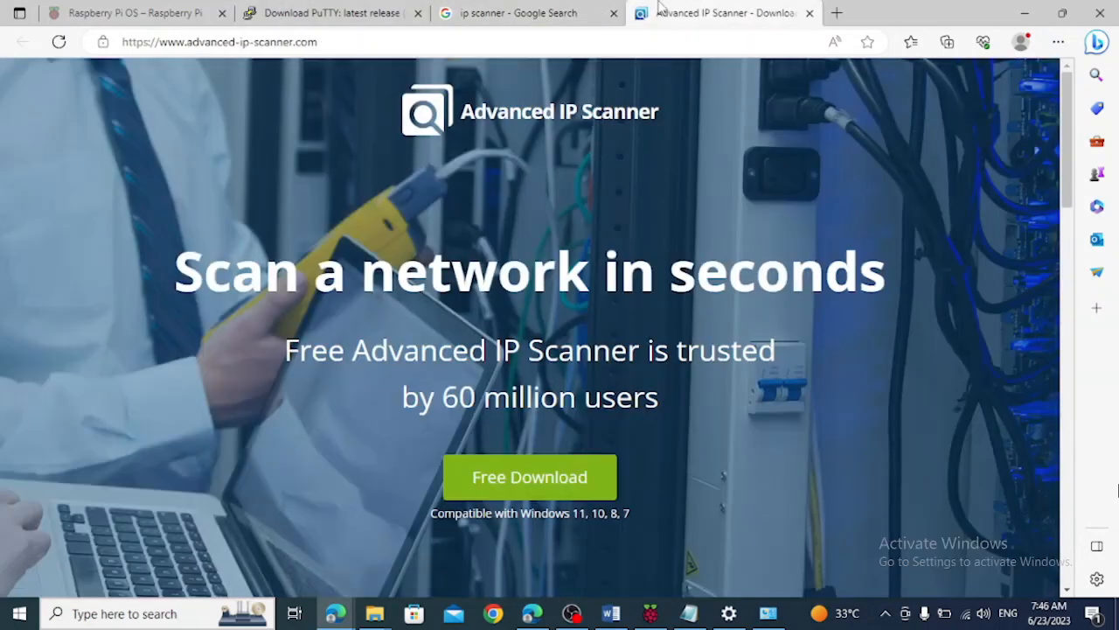
pyautogui.click(525, 475)
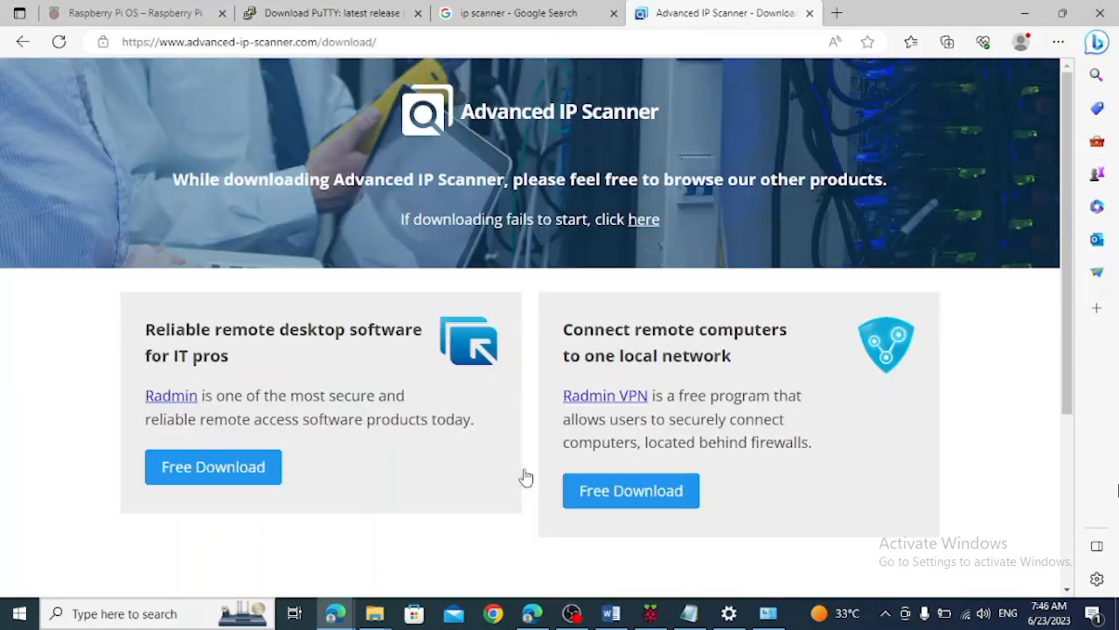
pyautogui.click(232, 465)
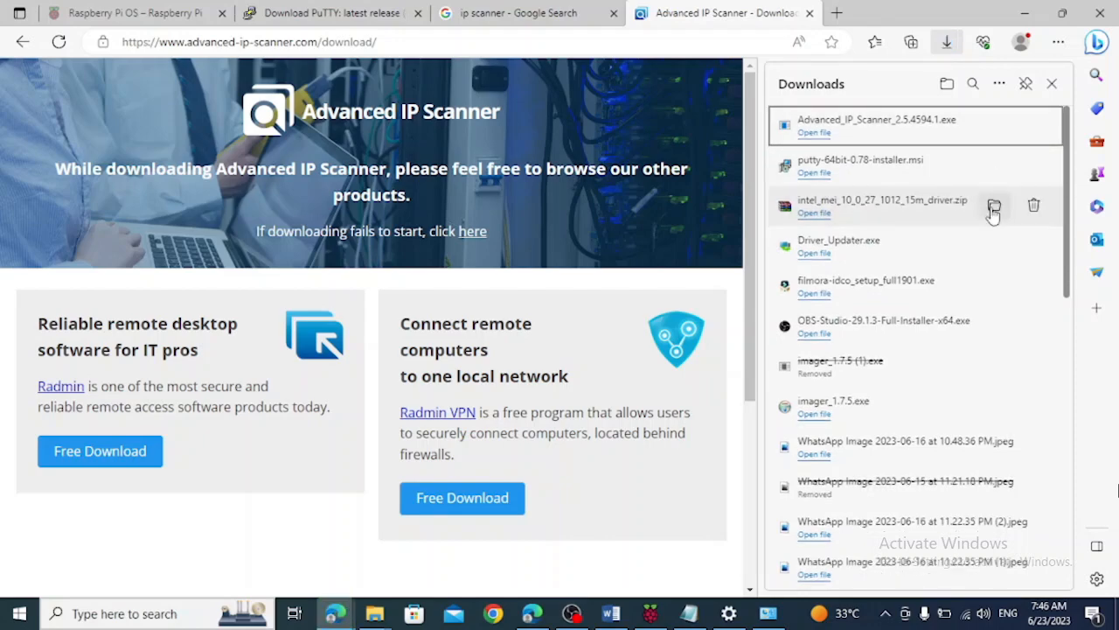
pyautogui.click(1002, 131)
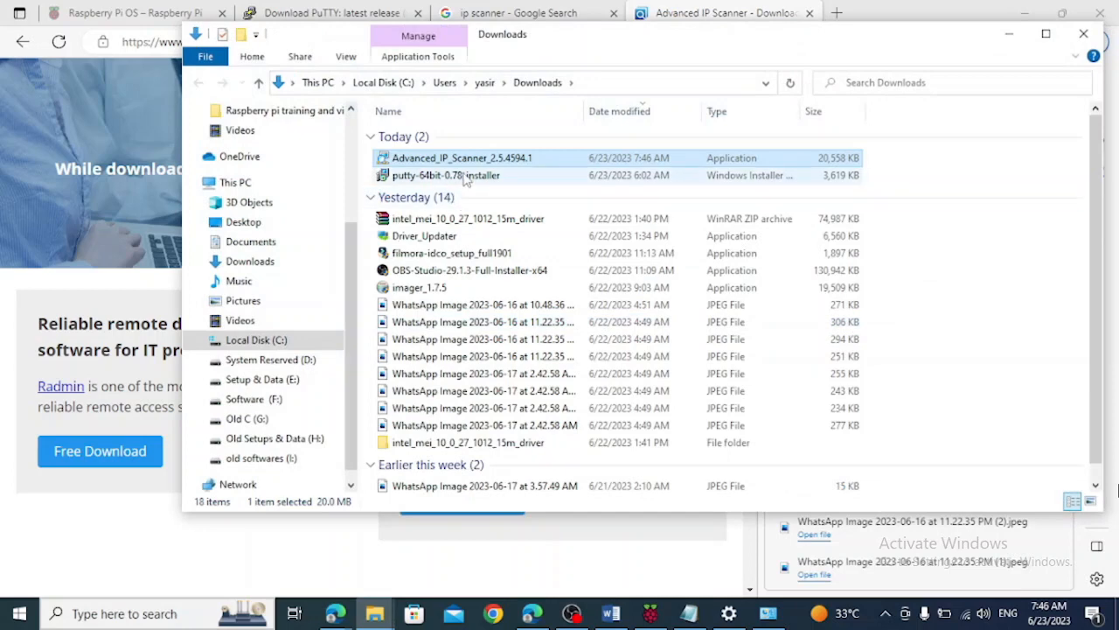
# Install Advanced IP Scanner 2.5.1 in English with the license agreement accepted, and finish setup with the program set to run
pyautogui.doubleClick(472, 159)
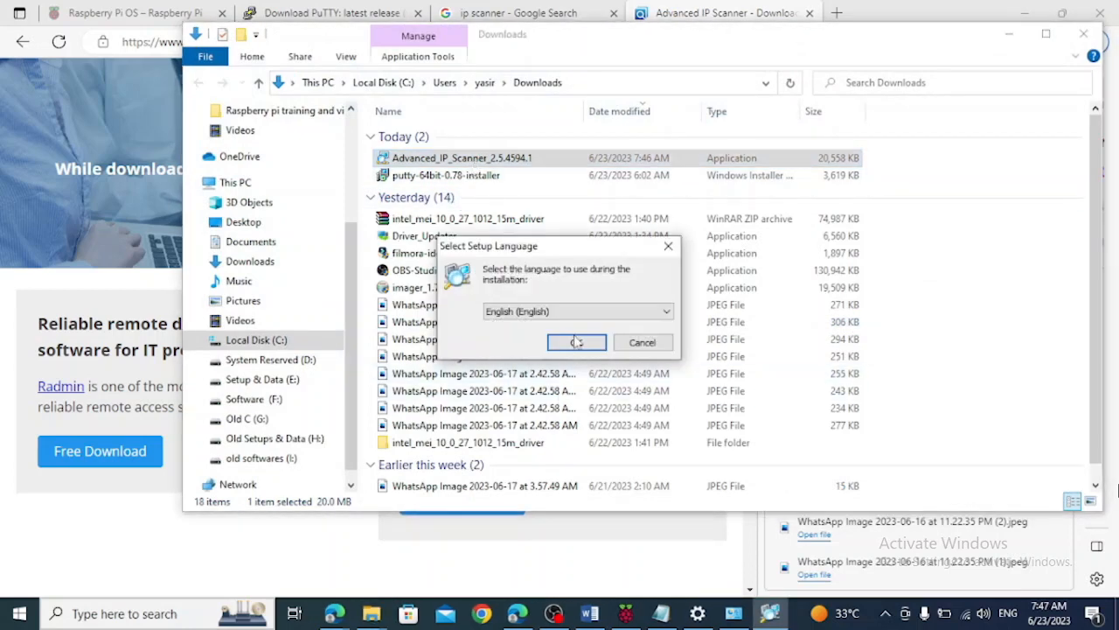
pyautogui.click(574, 344)
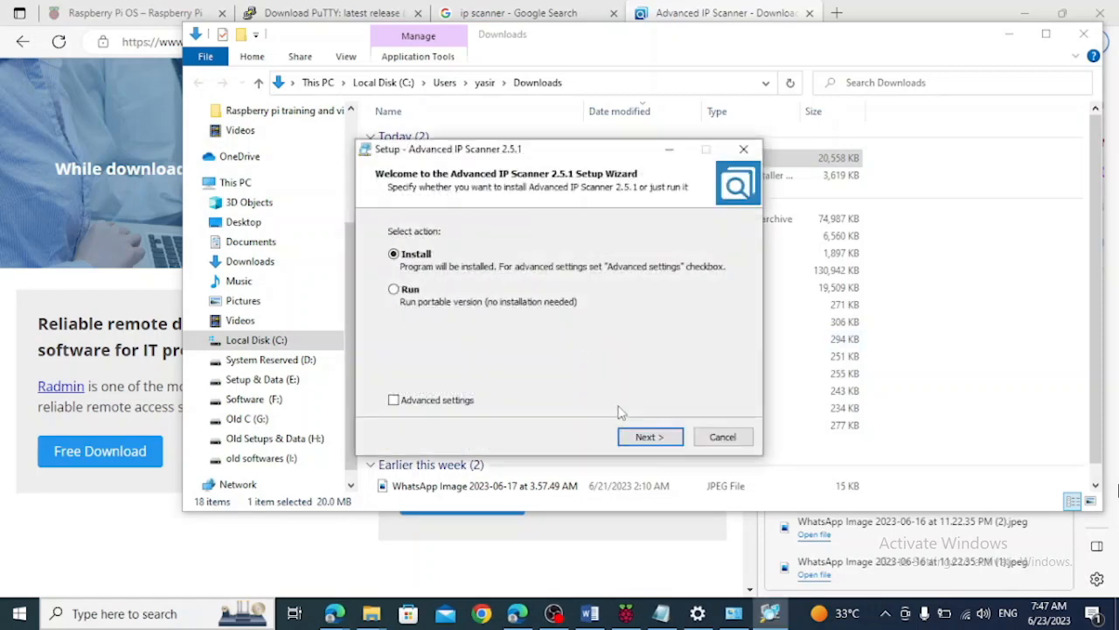
pyautogui.click(629, 438)
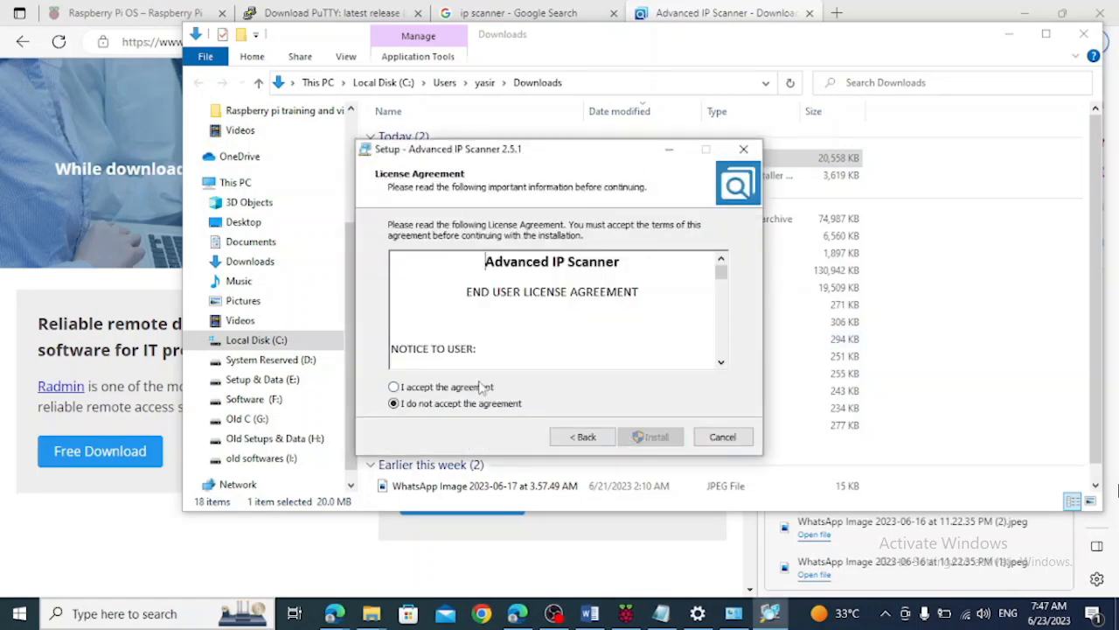
pyautogui.click(473, 390)
pyautogui.click(652, 437)
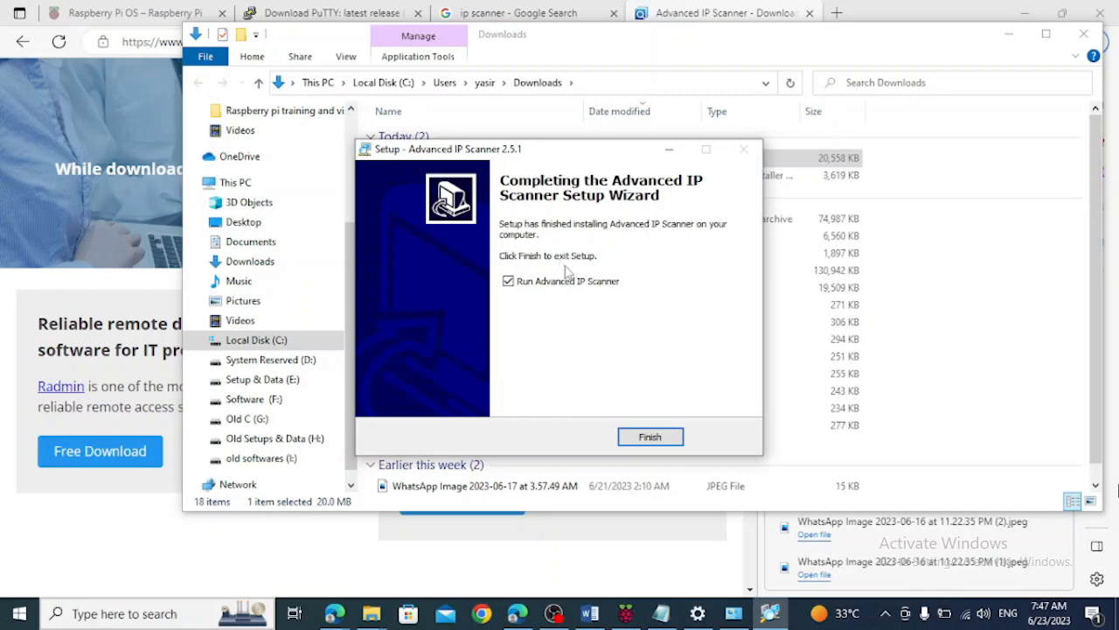
pyautogui.click(631, 440)
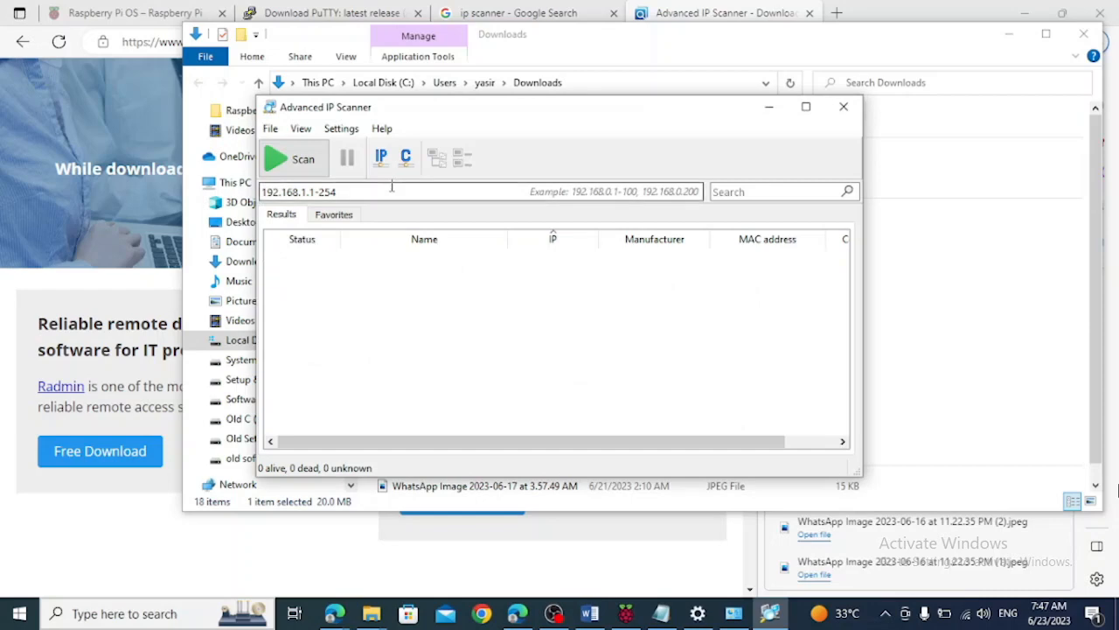
# Open a Command Prompt window by running cmd
pyautogui.click(181, 614)
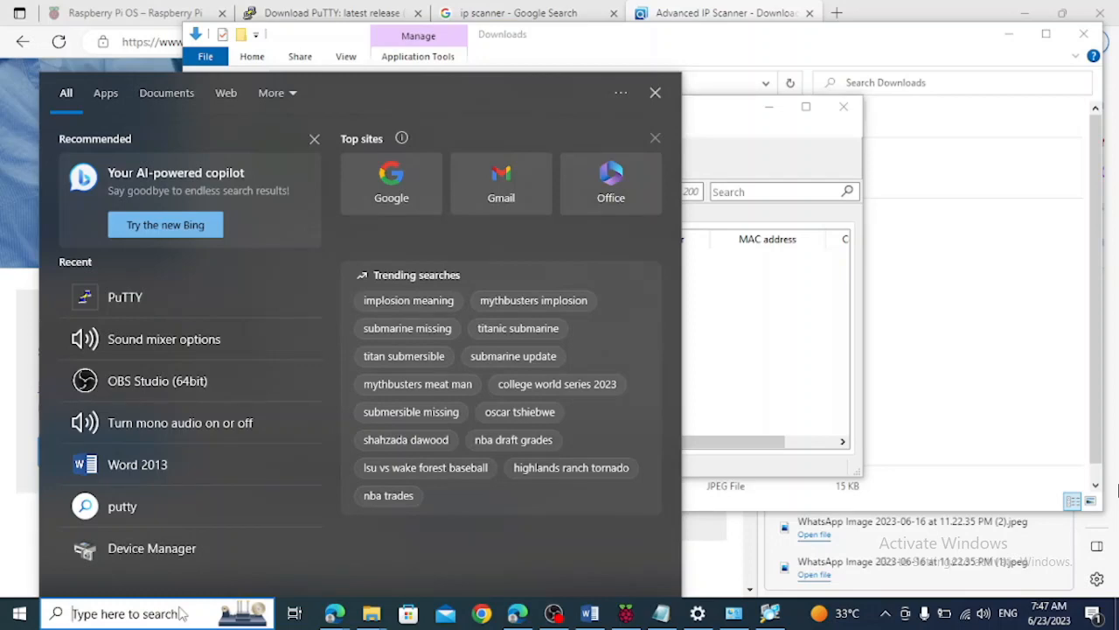
pyautogui.click(180, 607)
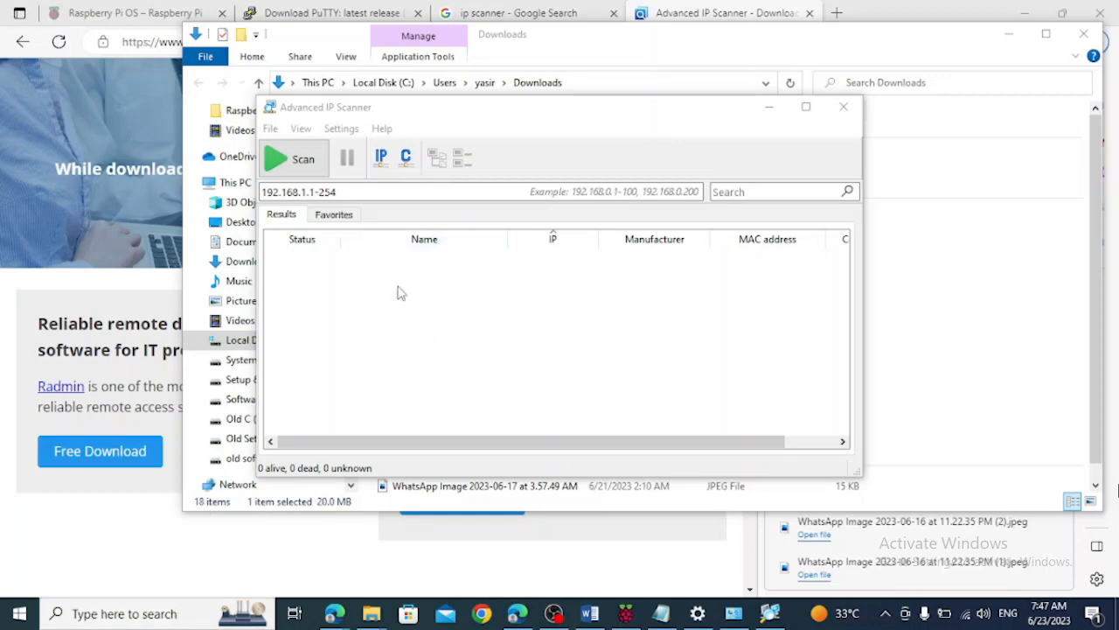
pyautogui.press('super+r')
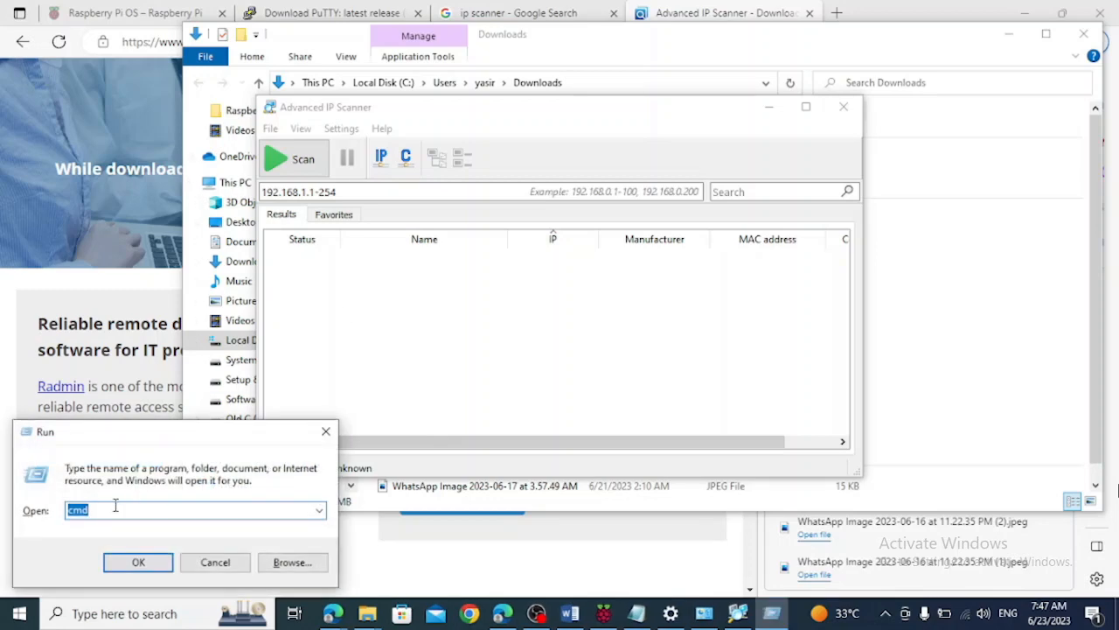
pyautogui.write('cmd')
pyautogui.click(127, 562)
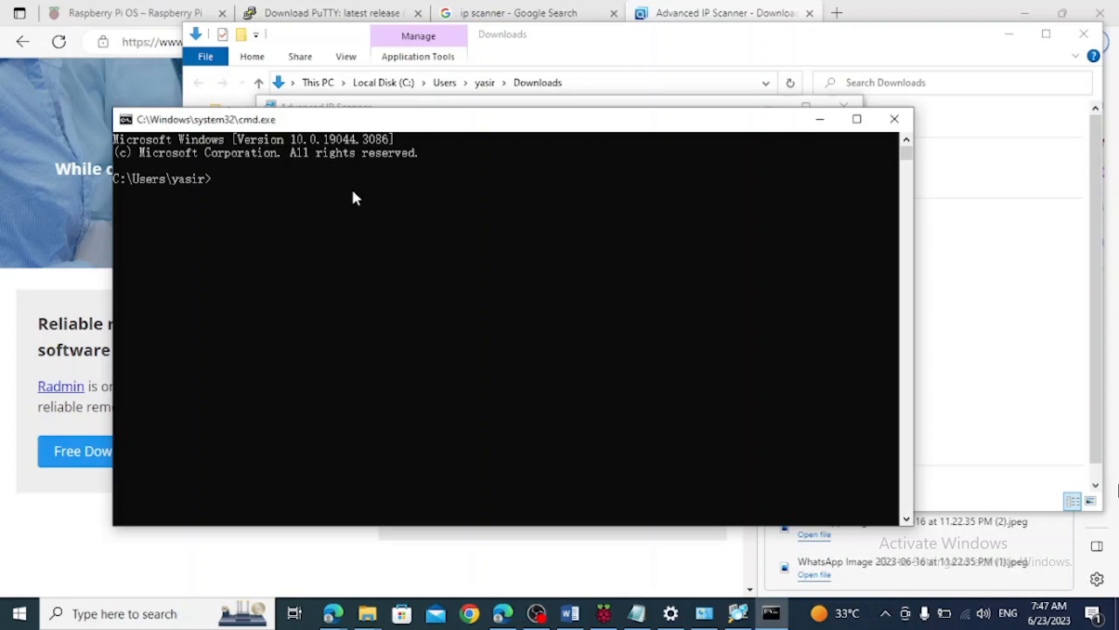
# Run ipconfig and copy the Wi-Fi adapter's default gateway address
pyautogui.write('ipcongig')
pyautogui.press('BackSpace')
pyautogui.press('BackSpace')
pyautogui.press('BackSpace')
pyautogui.write('fig')
pyautogui.press('Return')
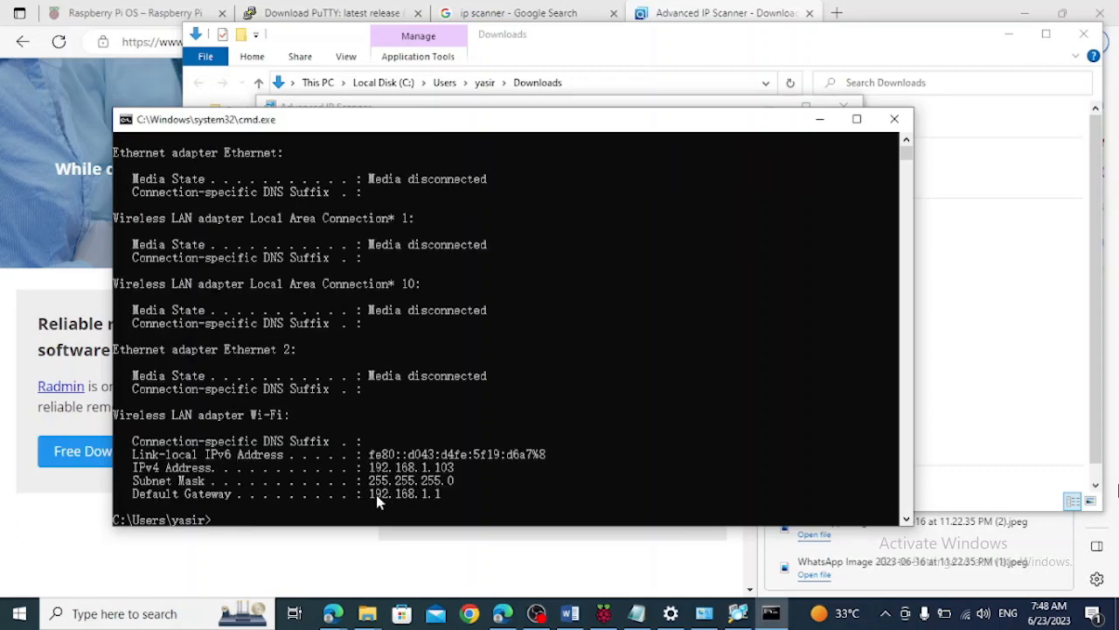
pyautogui.moveTo(371, 495); pyautogui.dragTo(443, 496)
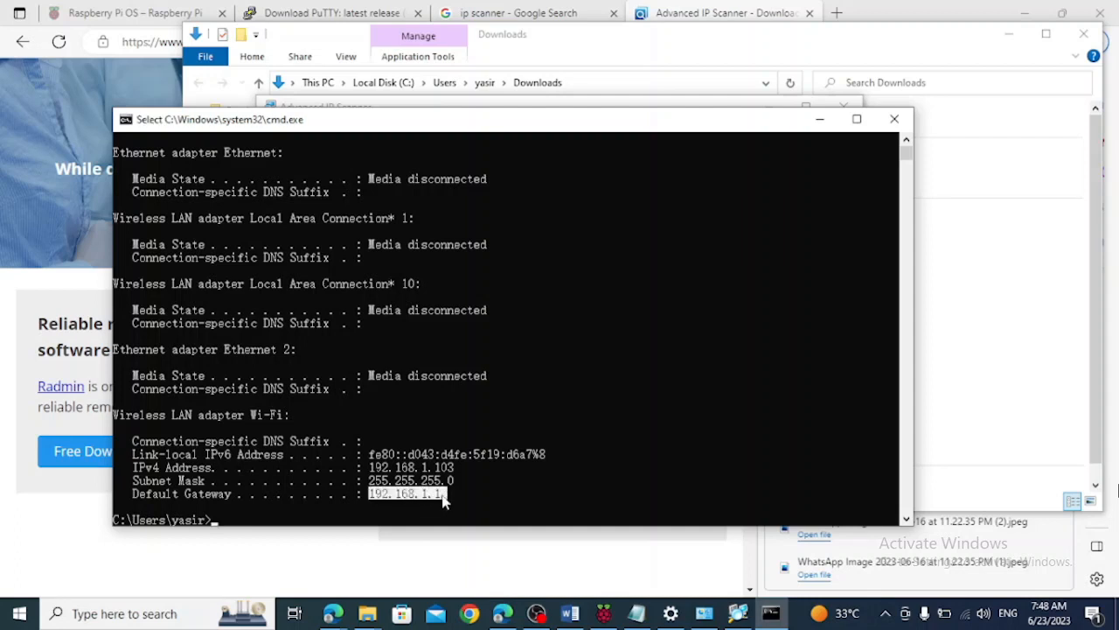
pyautogui.hotkey('ctrl', 'c')
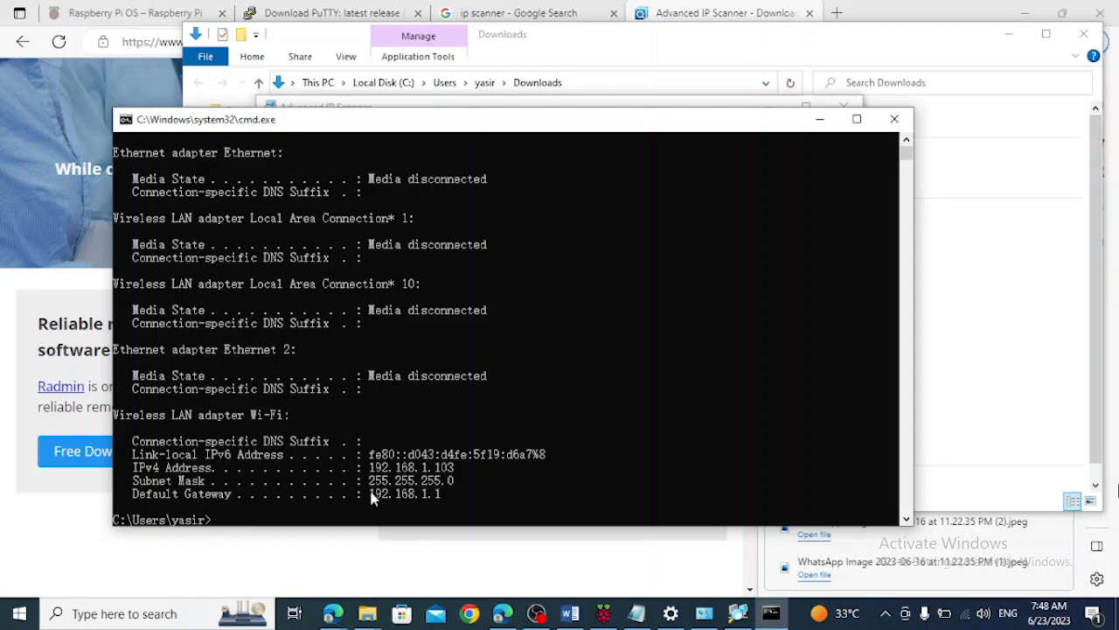
# Enter the range 192.168.1.1-254 in Advanced IP Scanner and scan the network
pyautogui.click(474, 103)
pyautogui.tripleClick(387, 197)
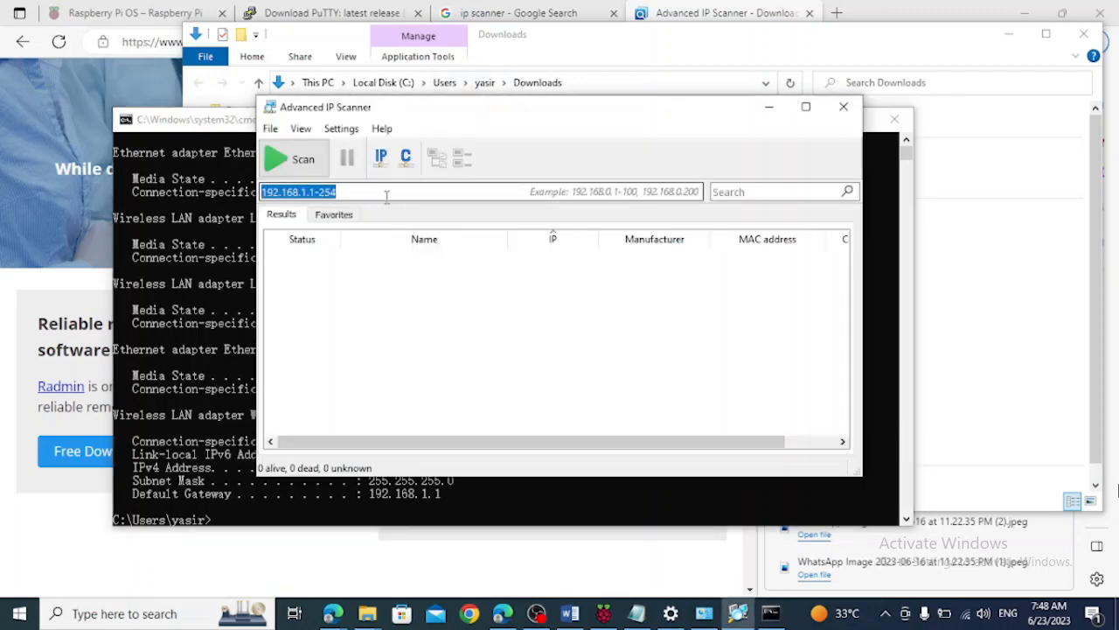
pyautogui.moveTo(328, 194); pyautogui.dragTo(252, 196)
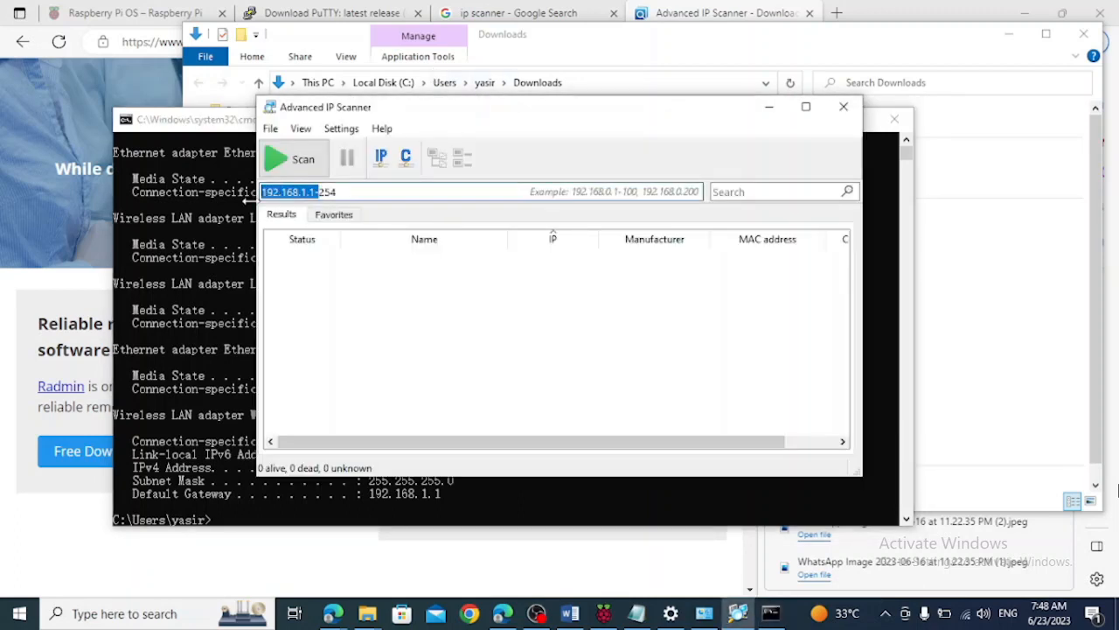
pyautogui.write('192.16')
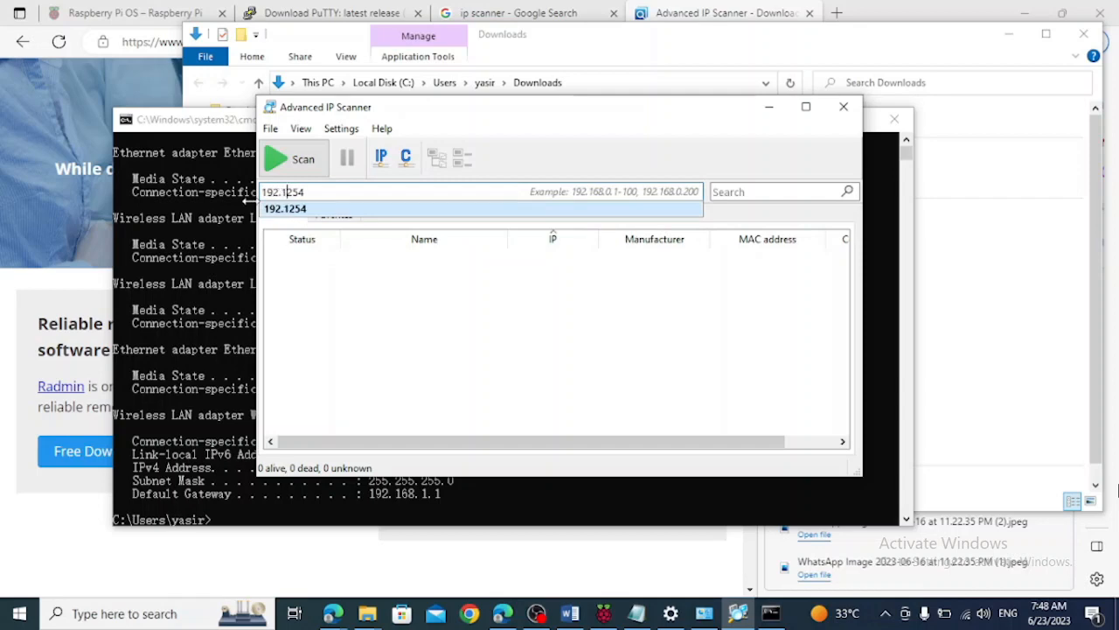
pyautogui.write('8.1.1')
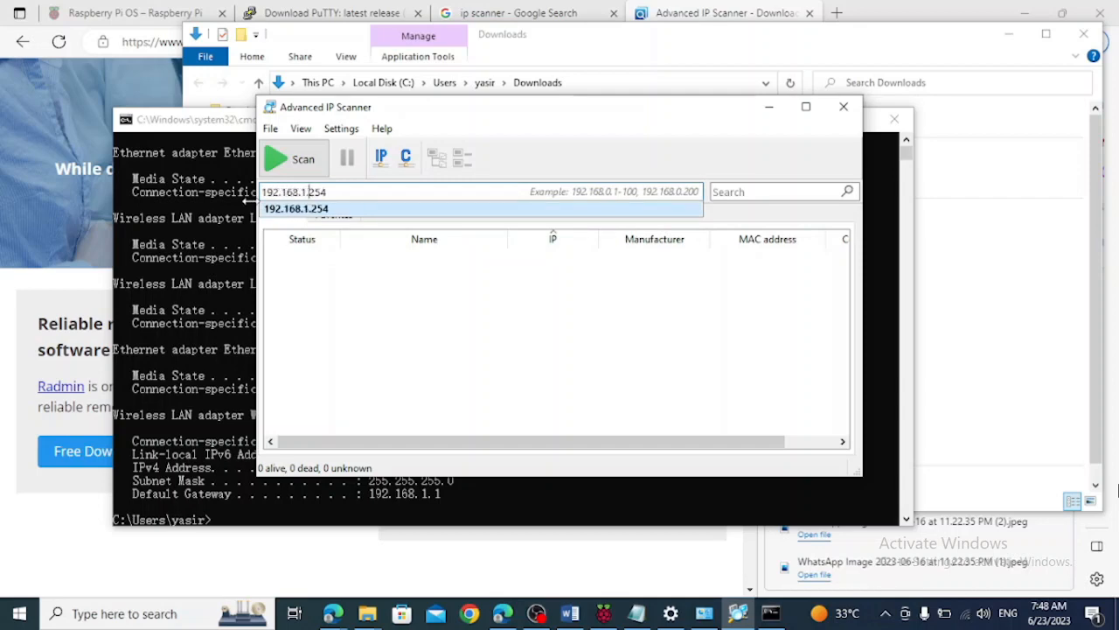
pyautogui.write('-')
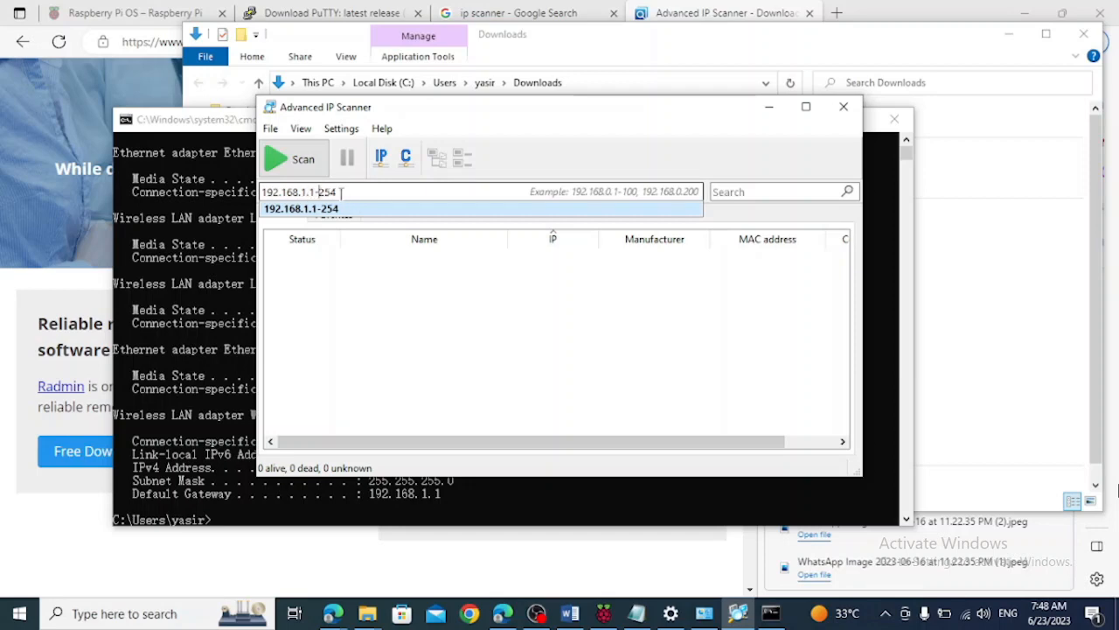
pyautogui.click(297, 160)
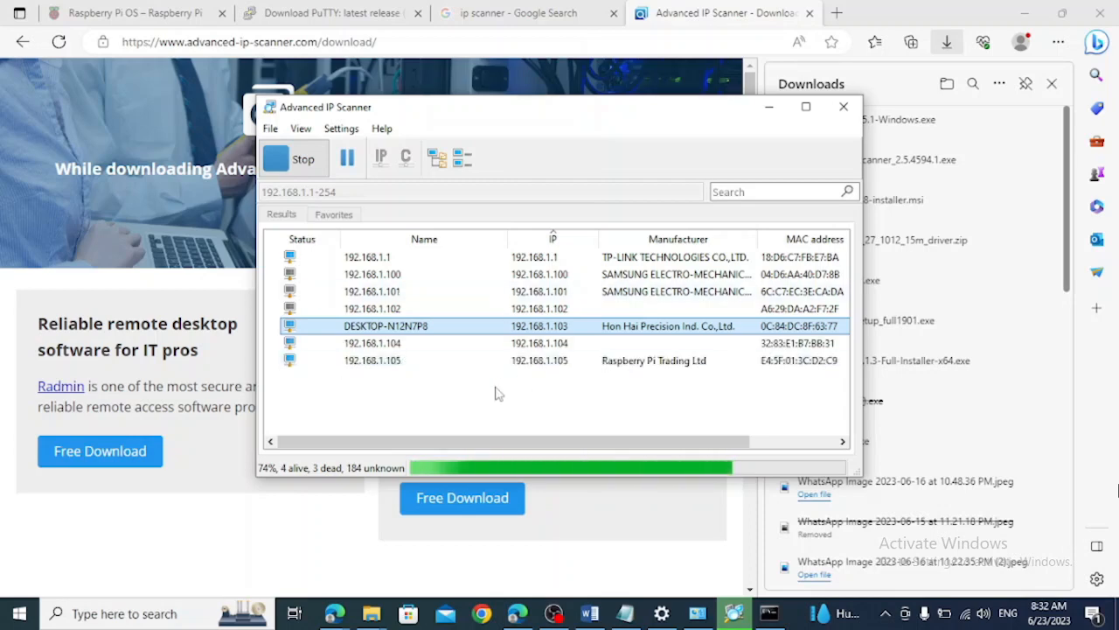
# Select the IP address text in the name of the Raspberry Pi Trading Ltd device in the scan results
pyautogui.click(354, 366)
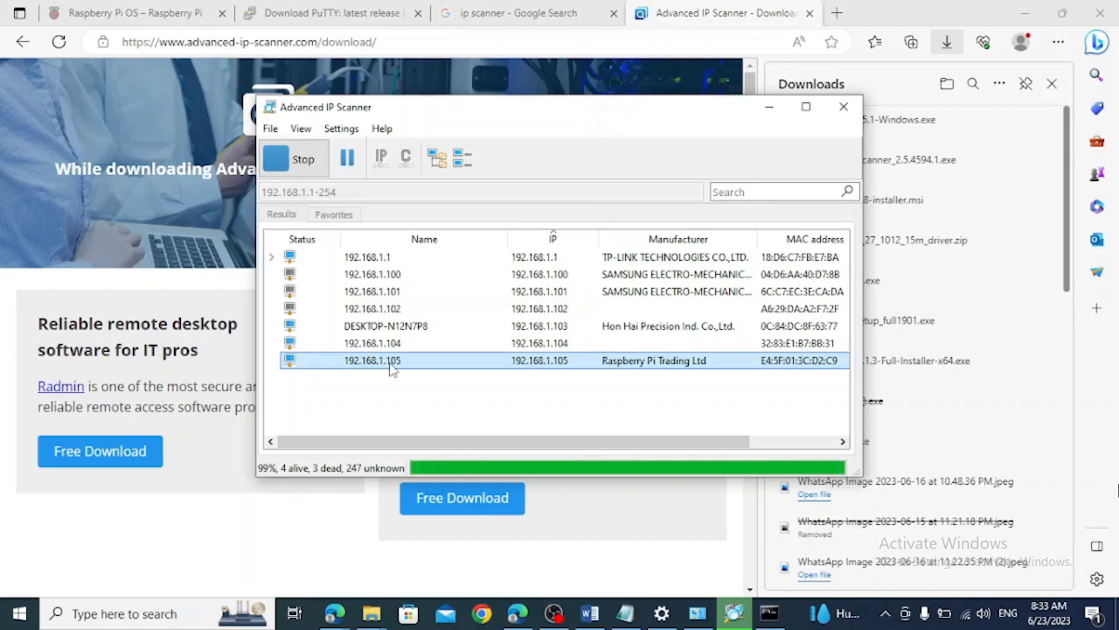
pyautogui.doubleClick(392, 369)
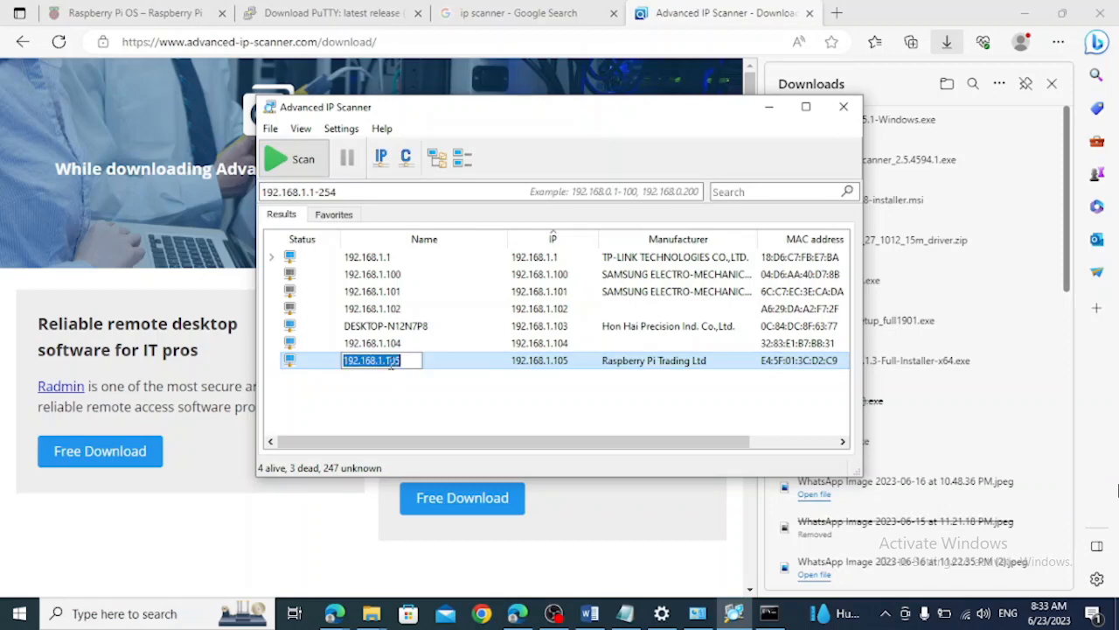
pyautogui.click(422, 368)
pyautogui.click(396, 366)
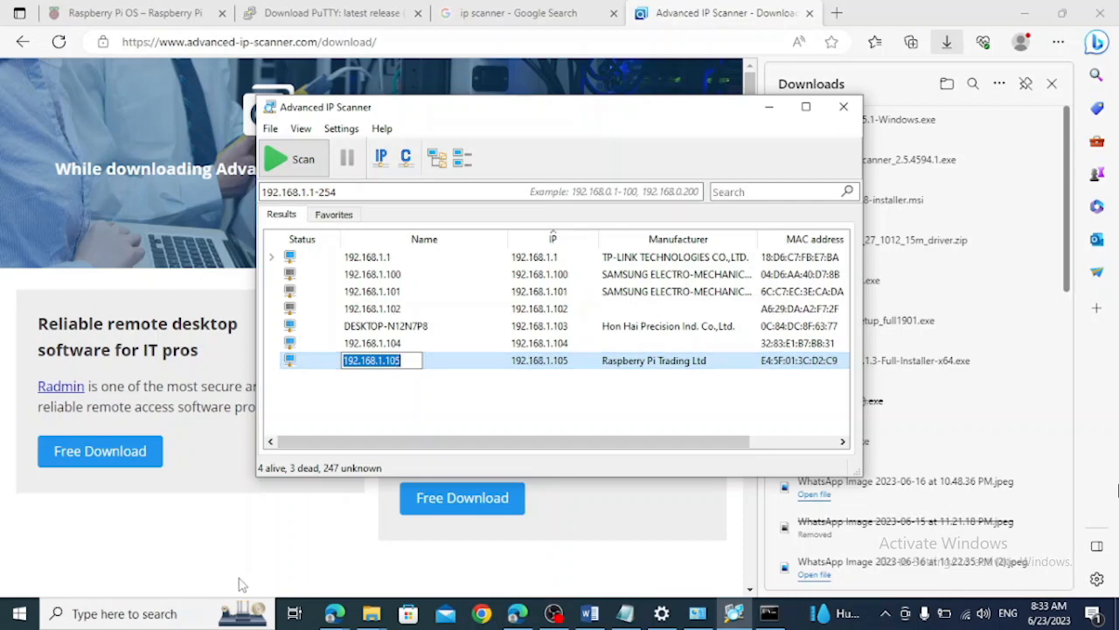
# Find PuTTY through the Windows search and launch it
pyautogui.click(216, 615)
pyautogui.write('pu')
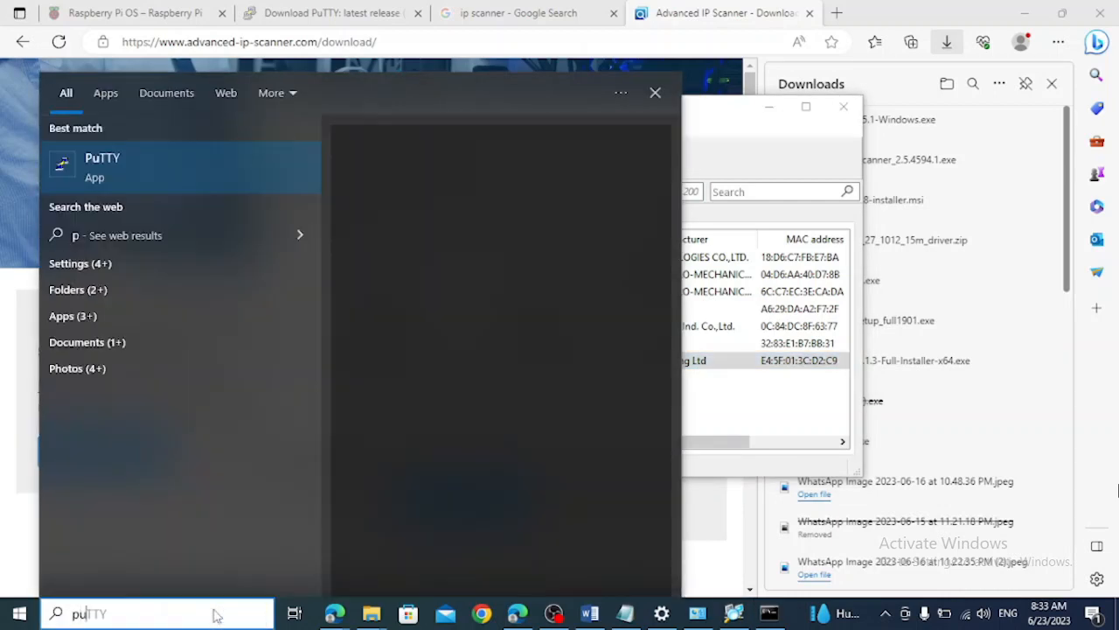
pyautogui.write('tty')
pyautogui.press('Return')
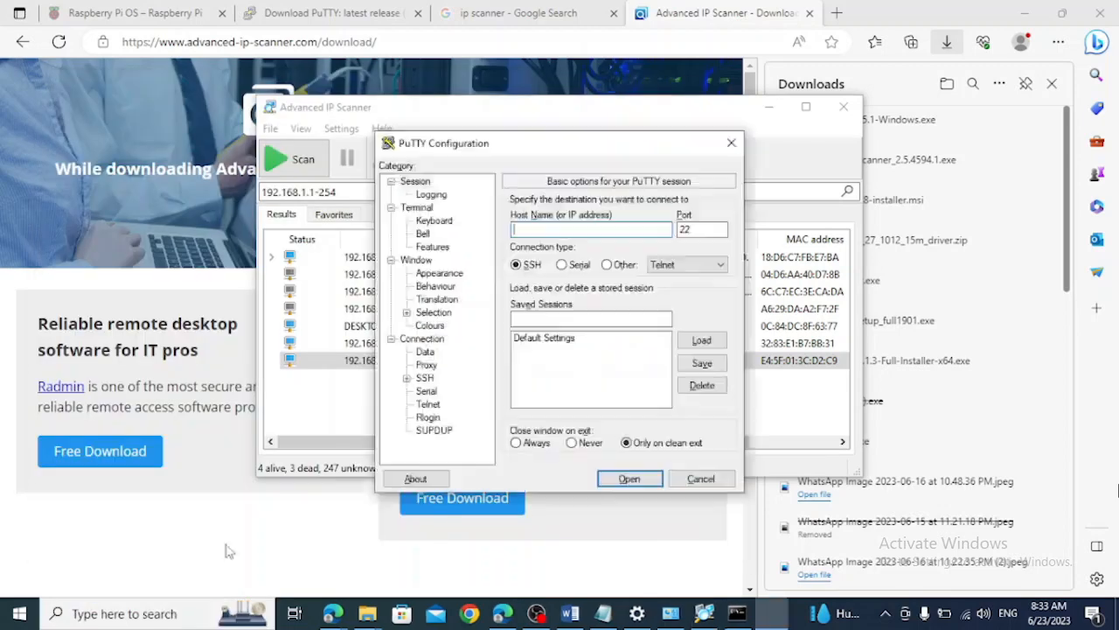
# Enter 192.168.1.105 as the PuTTY host and save the session under the name pi
pyautogui.write('192.168.1.105')
pyautogui.click(570, 320)
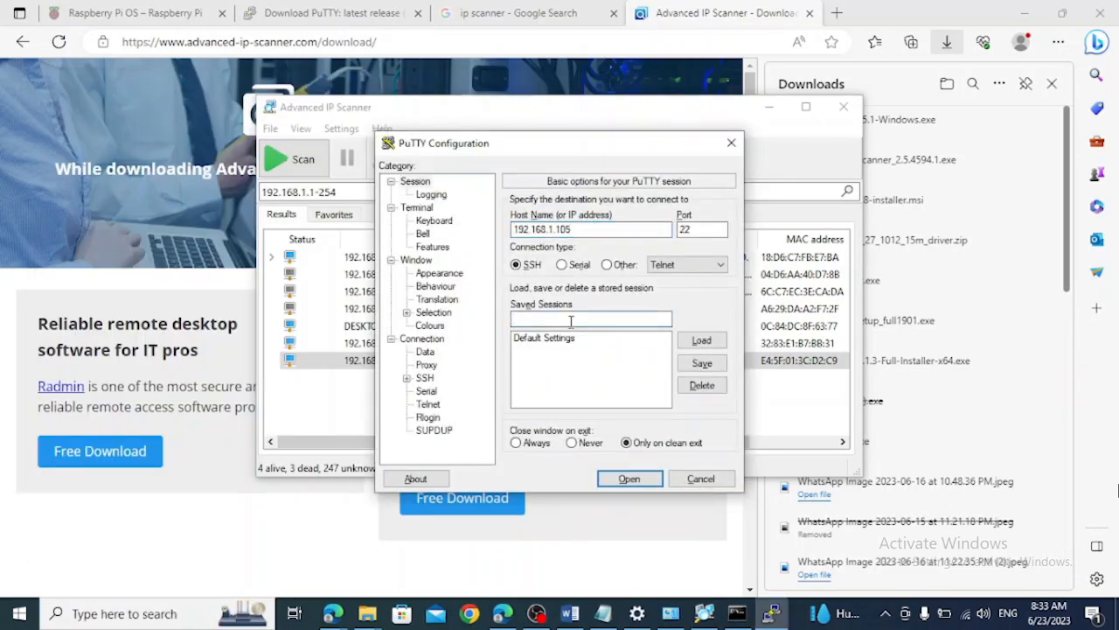
pyautogui.write('pi')
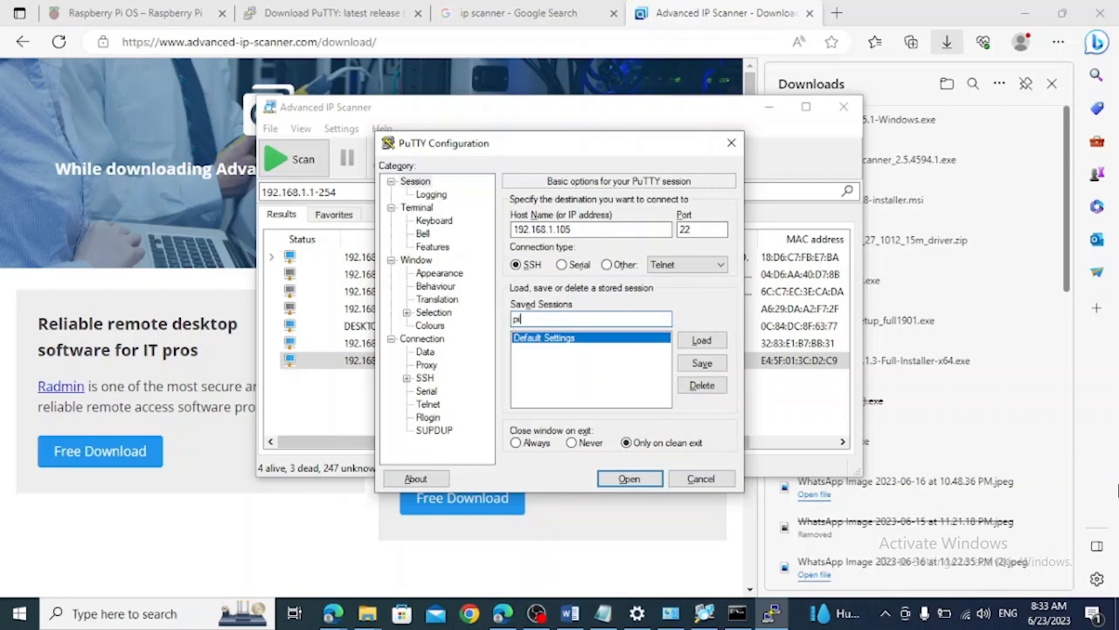
pyautogui.click(701, 364)
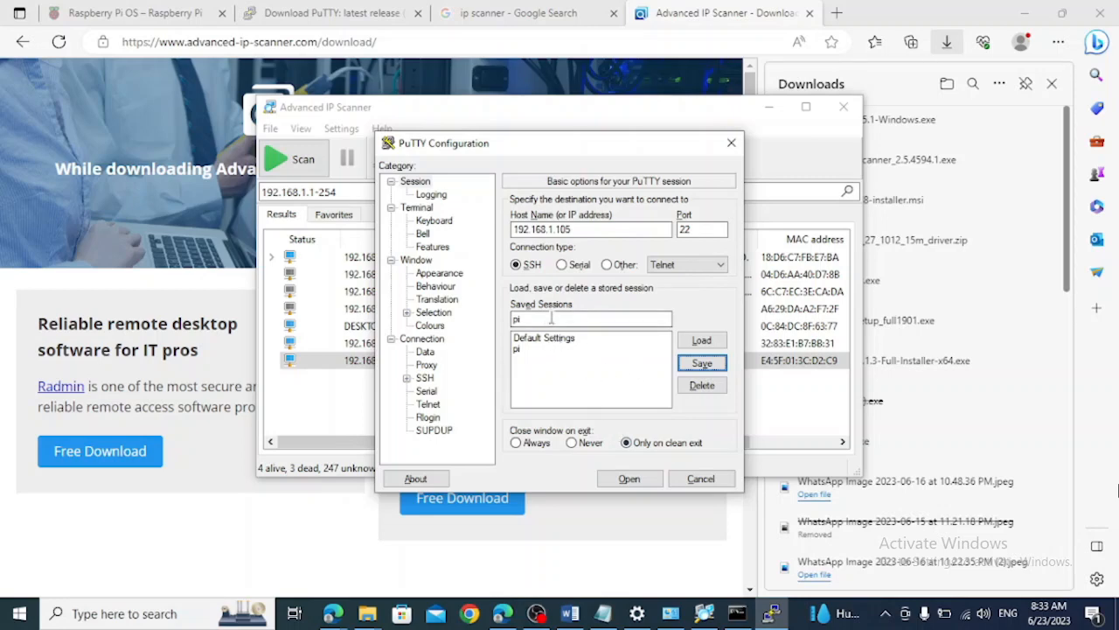
# Open the SSH connection and log in to the Raspberry Pi as pi with the account password
pyautogui.click(629, 479)
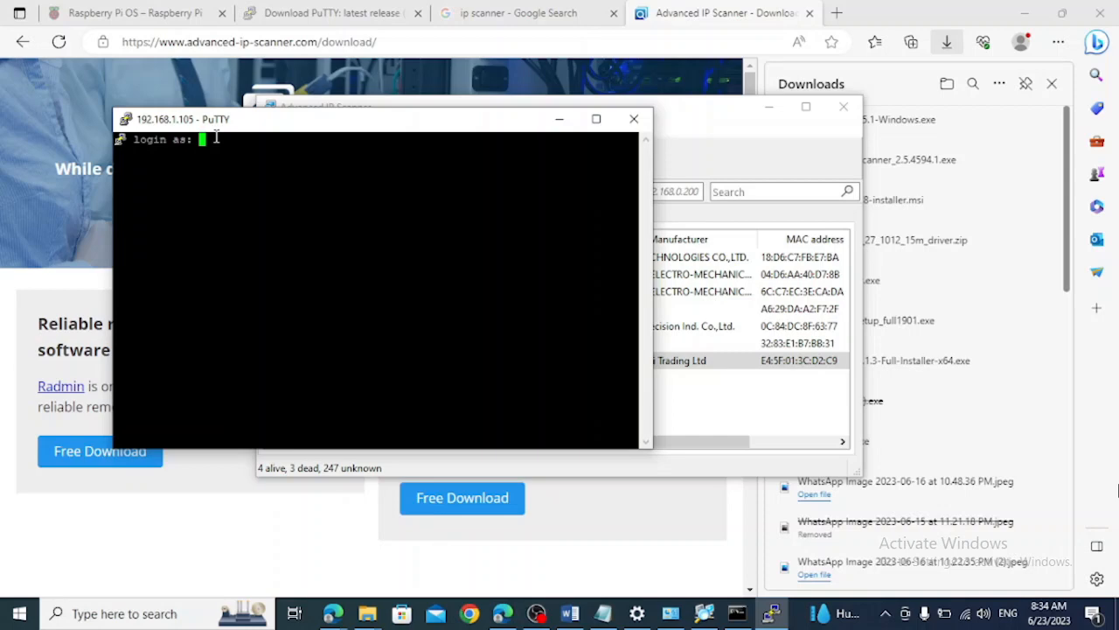
pyautogui.write('pi')
pyautogui.press('Return')
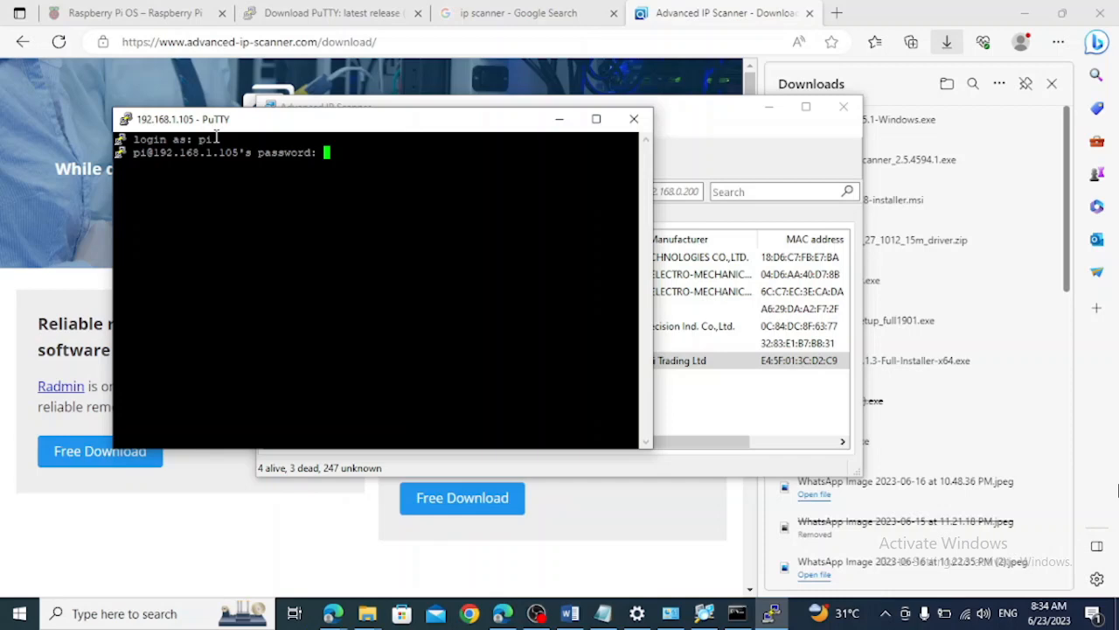
pyautogui.press('Return')
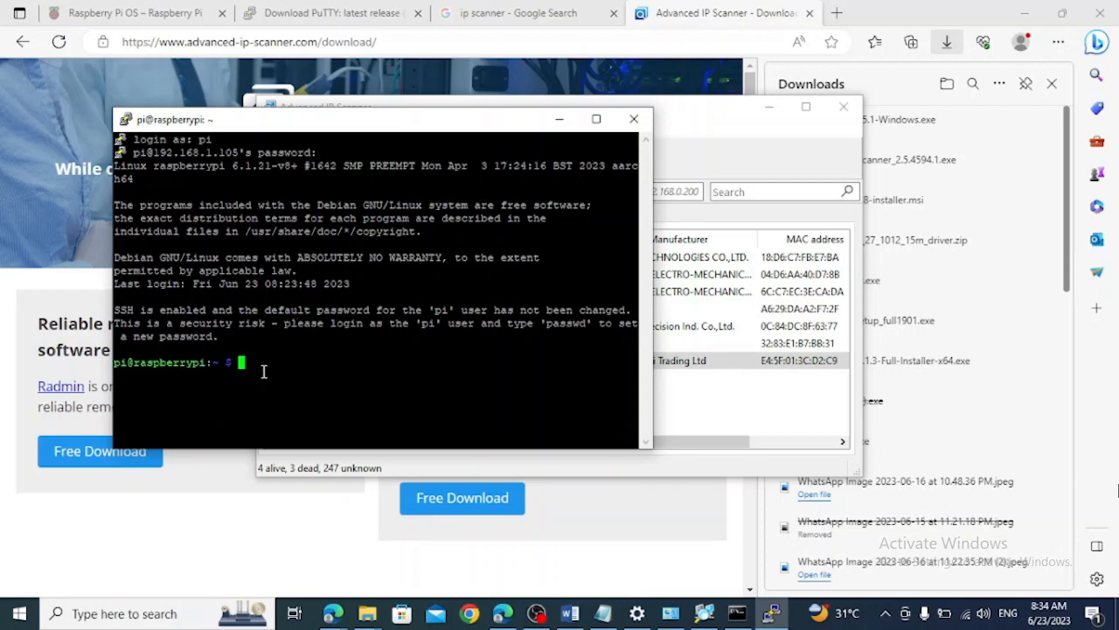
# Start the Raspberry Pi configuration tool with the command sudo raspi-config
pyautogui.write('sudo raspi')
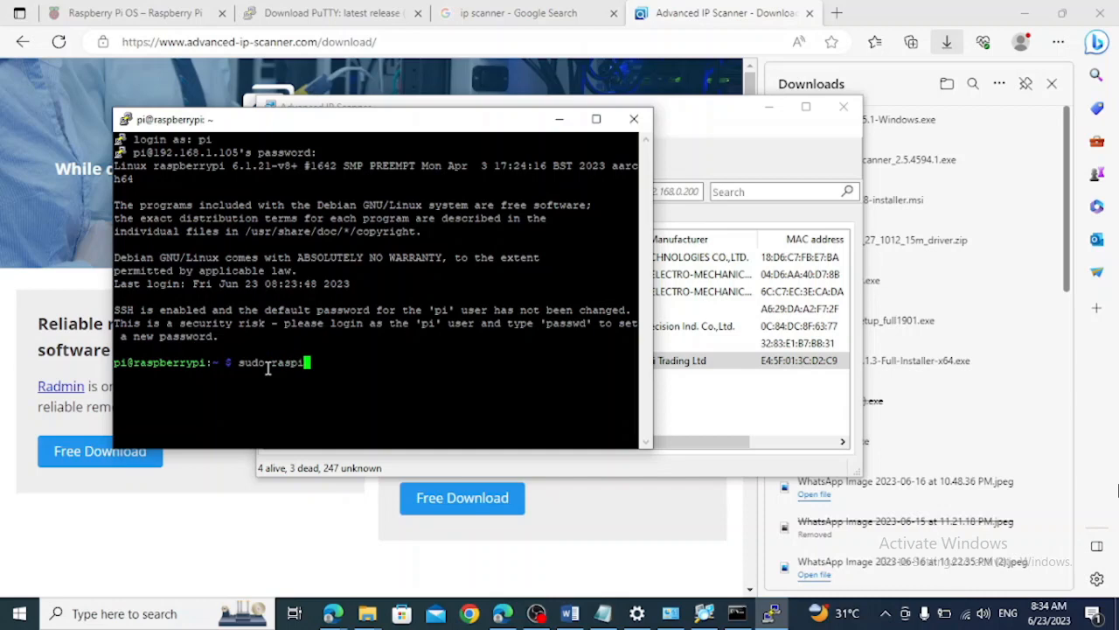
pyautogui.write('-con fi')
pyautogui.press('BackSpace')
pyautogui.press('BackSpace')
pyautogui.press('BackSpace')
pyautogui.press('BackSpace')
pyautogui.write('nfig')
pyautogui.press('Return')
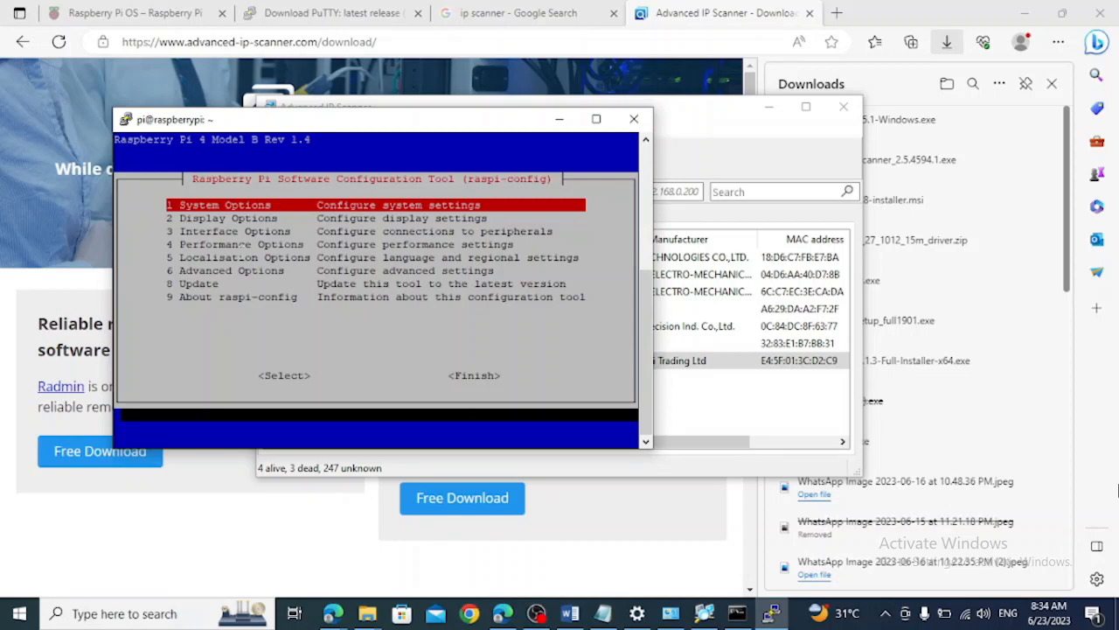
# Enable the SSH server under Interface Options in raspi-config
pyautogui.press('Down')
pyautogui.press('Down')
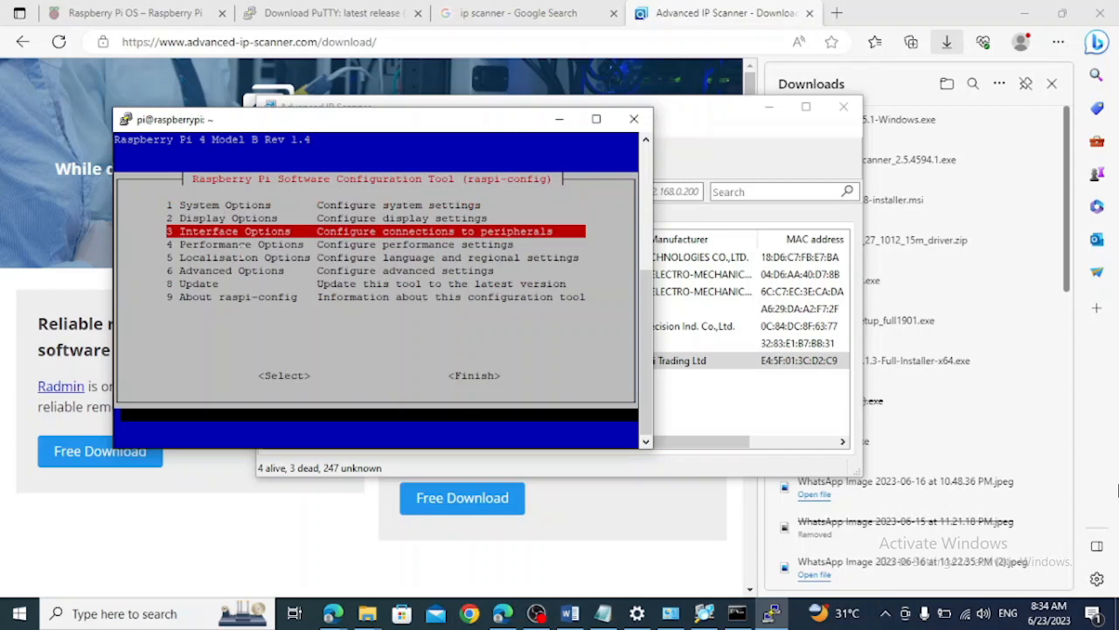
pyautogui.press('Return')
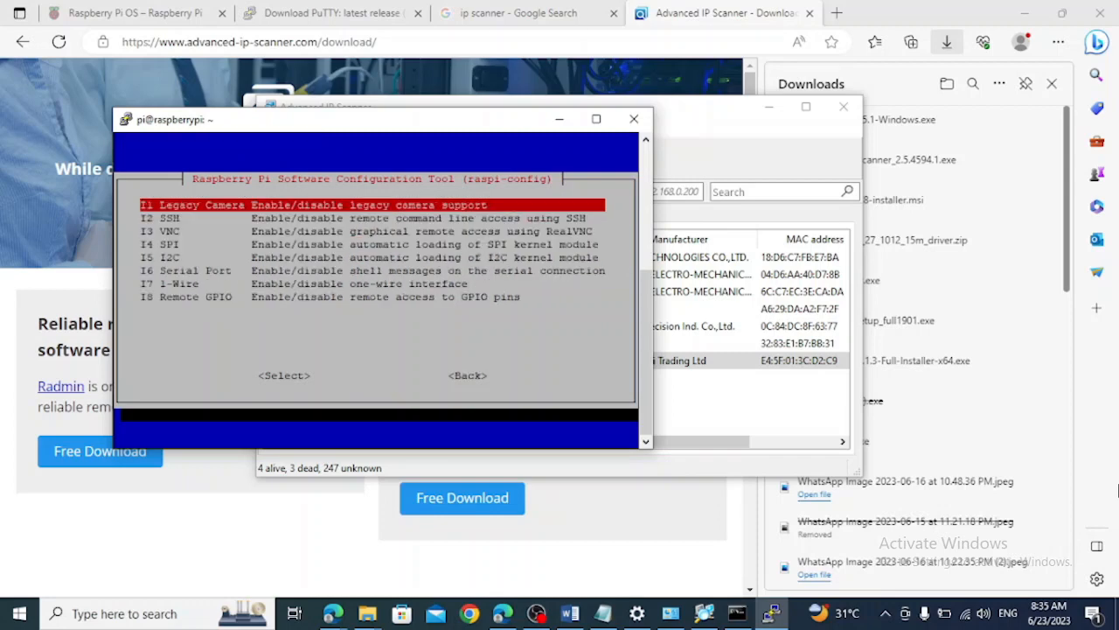
pyautogui.press('Down')
pyautogui.press('Down')
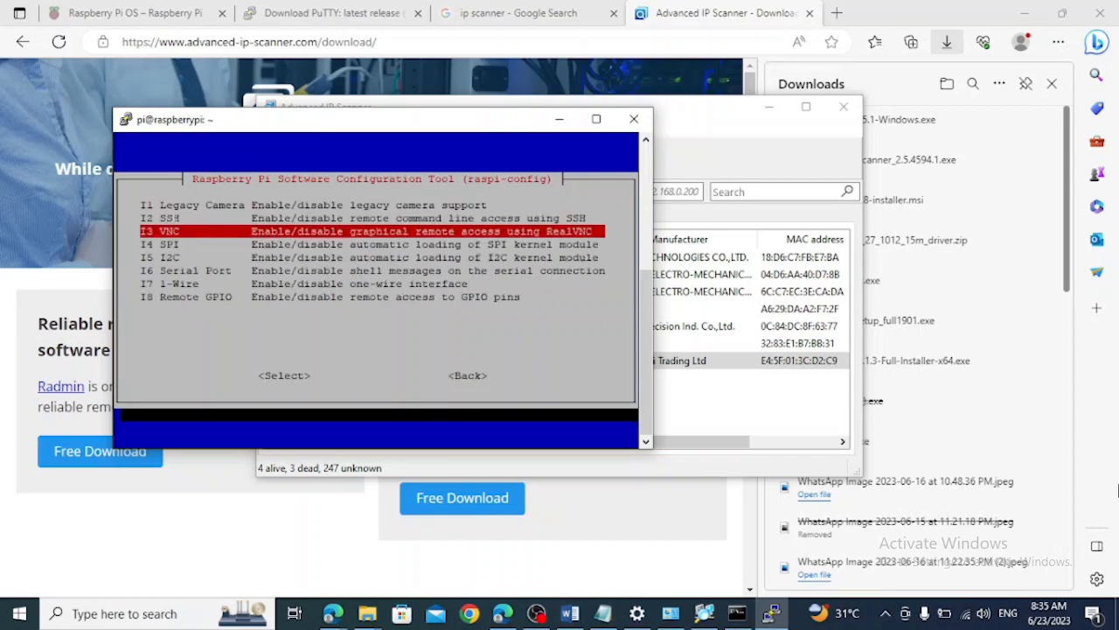
pyautogui.press('Up')
pyautogui.press('Up')
pyautogui.press('Down')
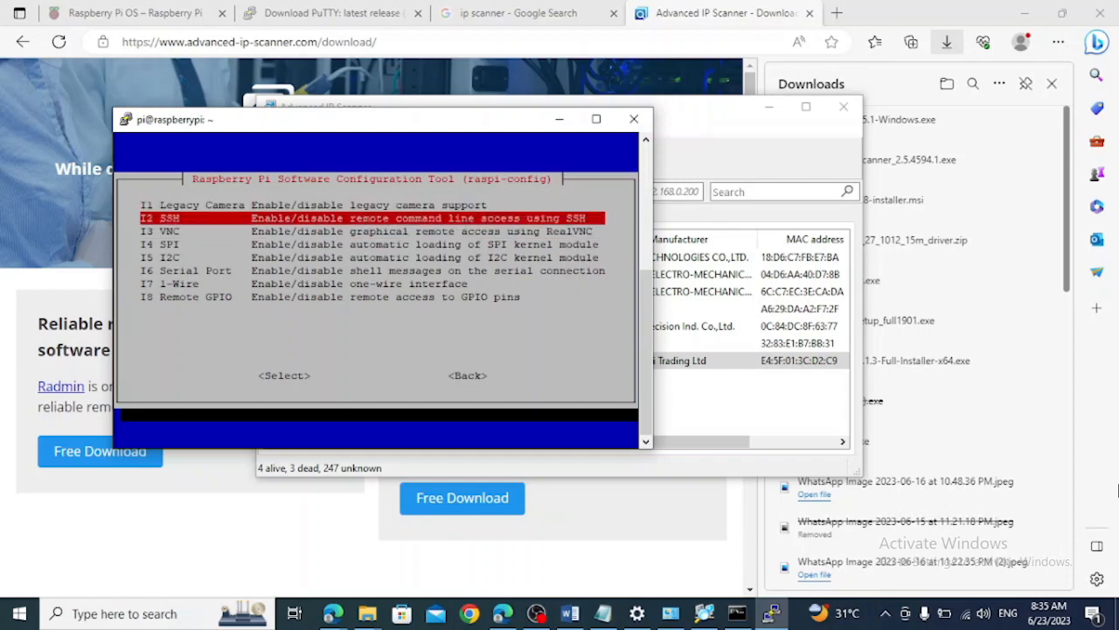
pyautogui.press('Return')
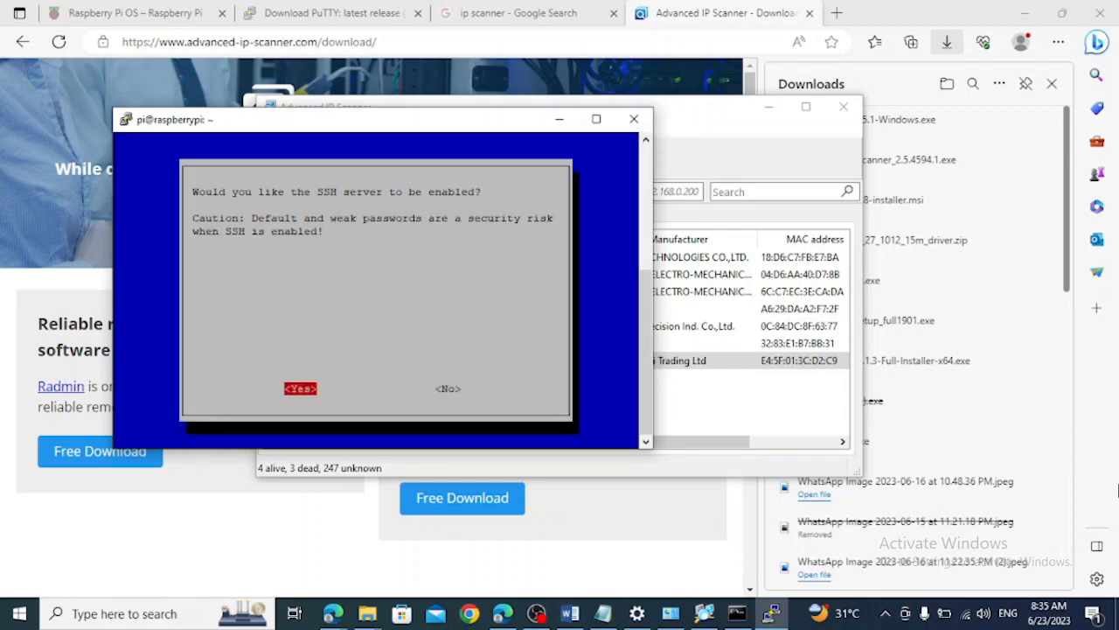
pyautogui.press('Return')
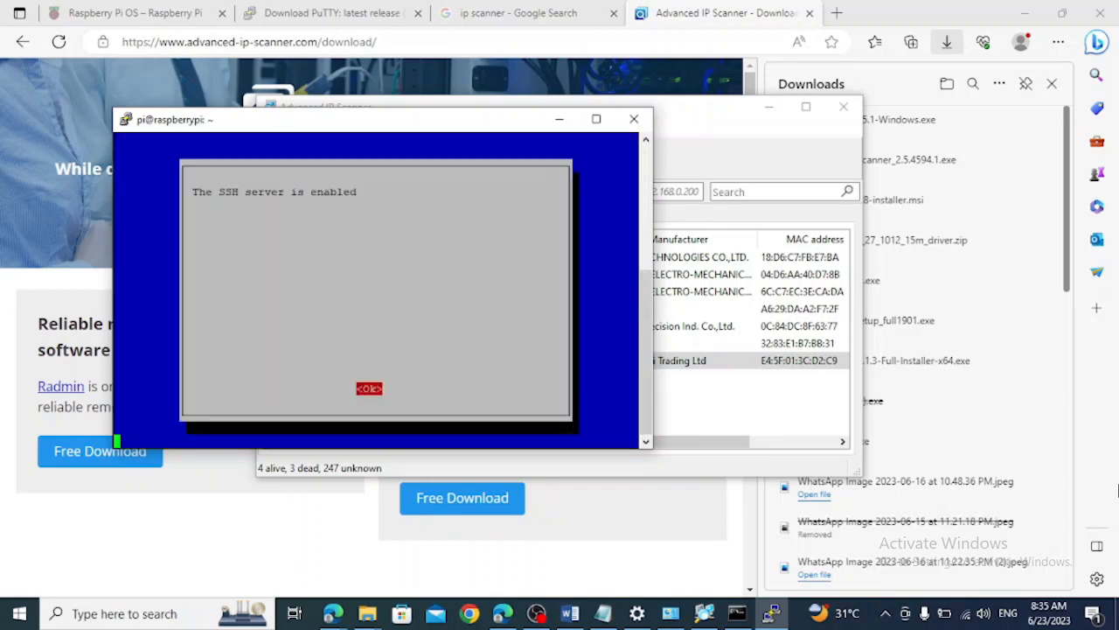
pyautogui.press('Return')
# Enable the VNC Server under Interface Options in raspi-config
pyautogui.press('Down')
pyautogui.press('Down')
pyautogui.press('Return')
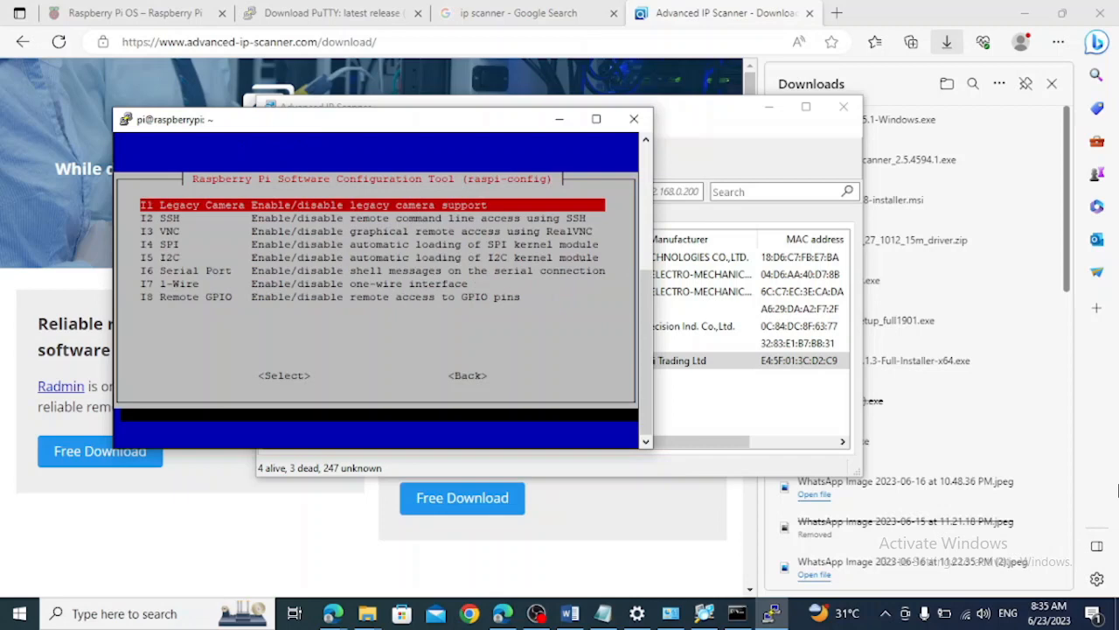
pyautogui.press('Down')
pyautogui.press('Down')
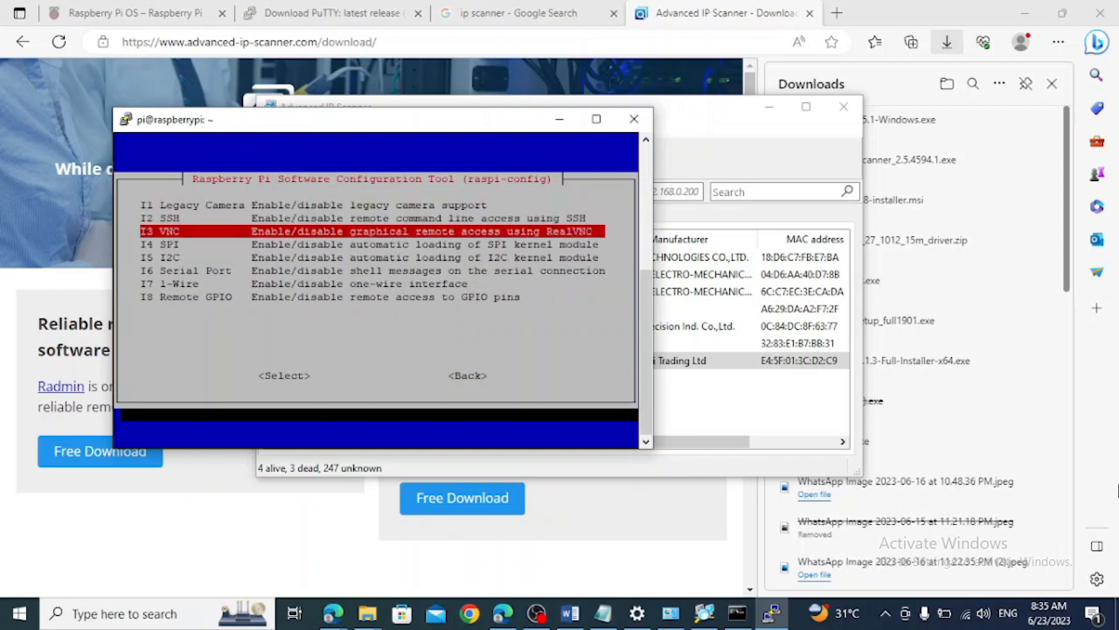
pyautogui.press('Return')
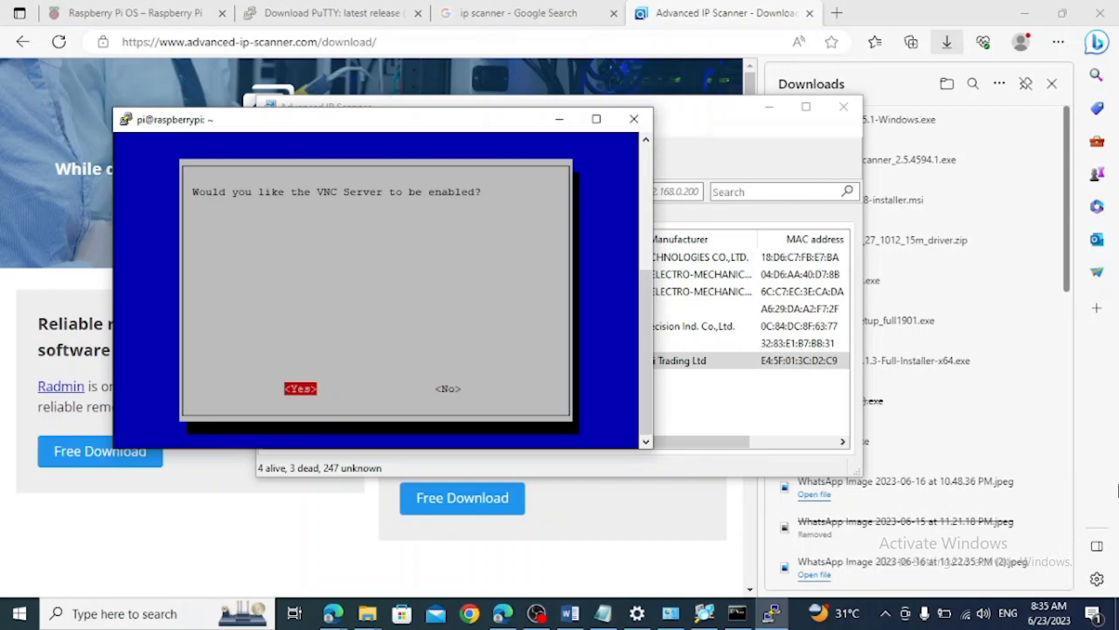
pyautogui.press('Return')
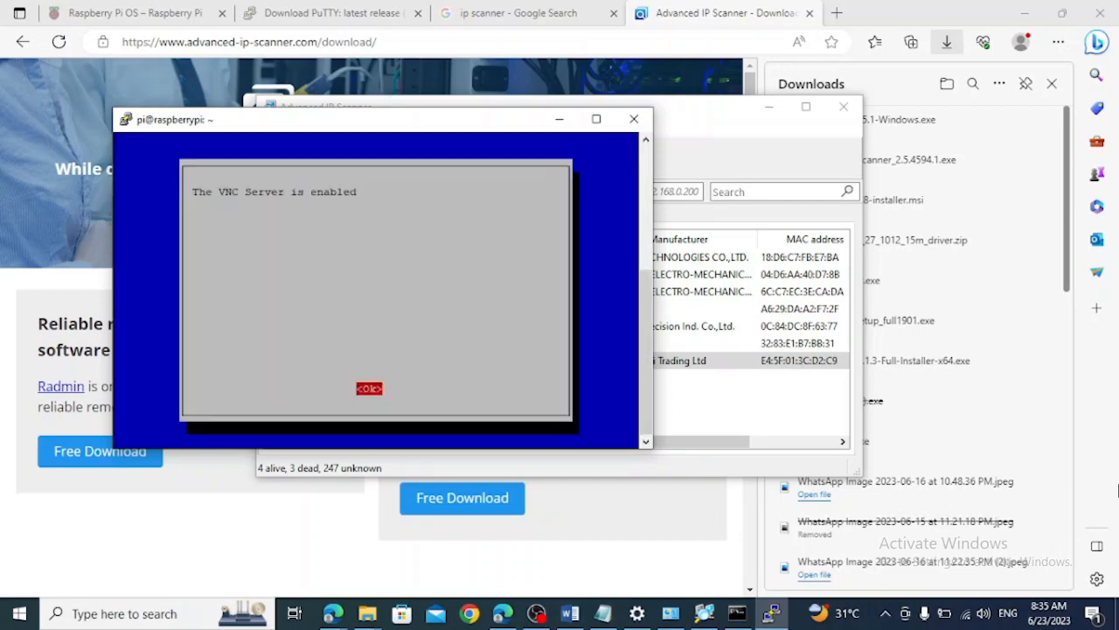
pyautogui.press('Return')
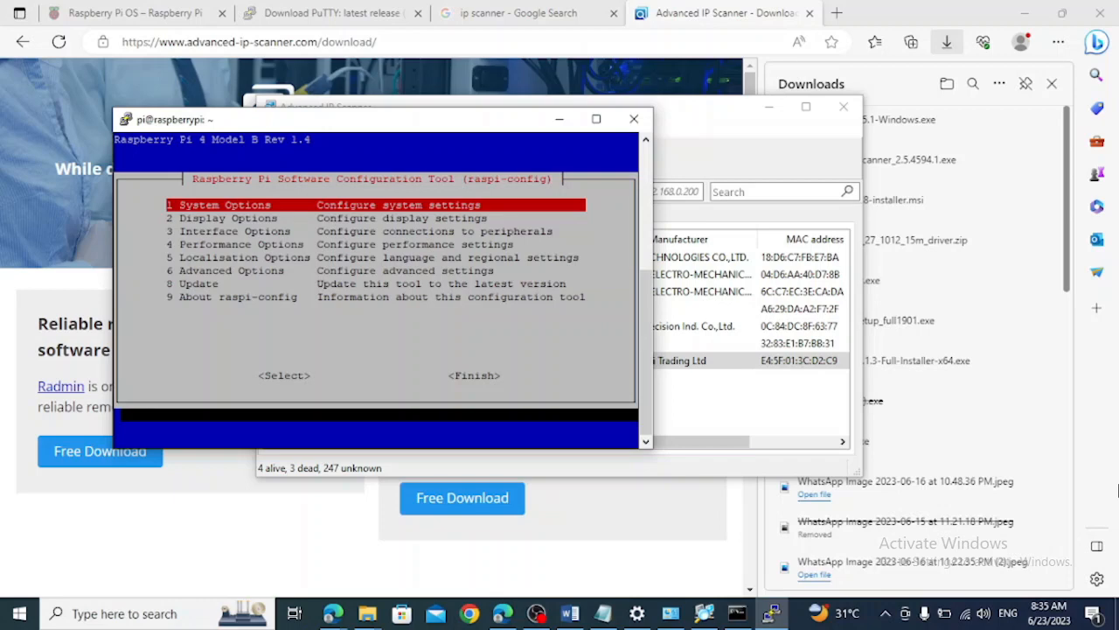
# Set the VNC Resolution for headless use to 1024x768 under Display Options
pyautogui.press('Down')
pyautogui.press('Down')
pyautogui.press('Down')
pyautogui.press('Down')
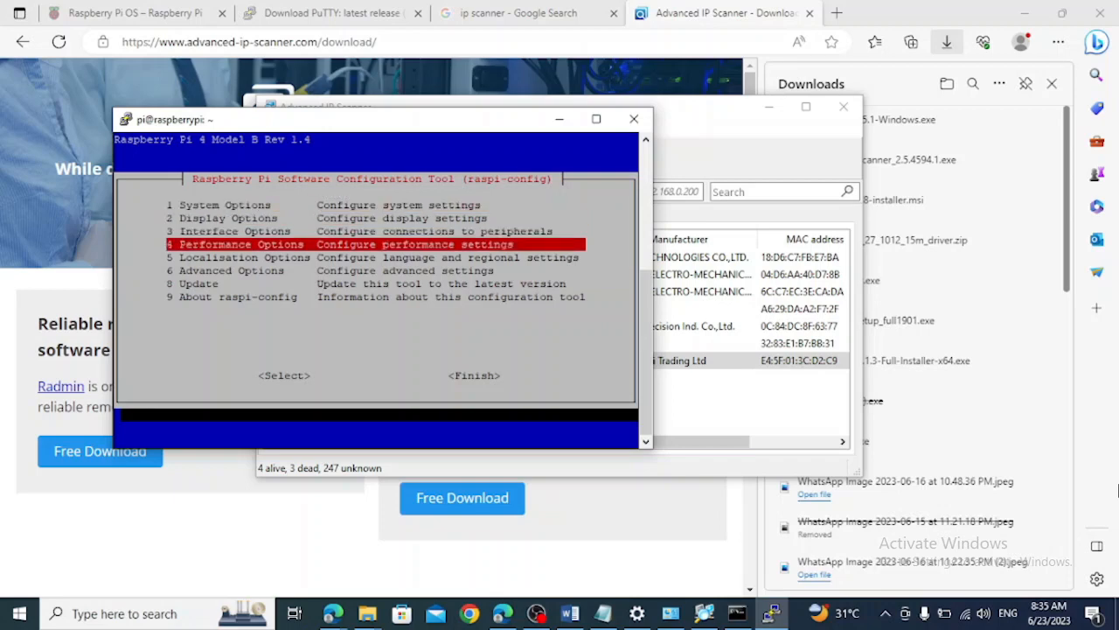
pyautogui.press('Up')
pyautogui.press('Up')
pyautogui.press('Up')
pyautogui.press('Return')
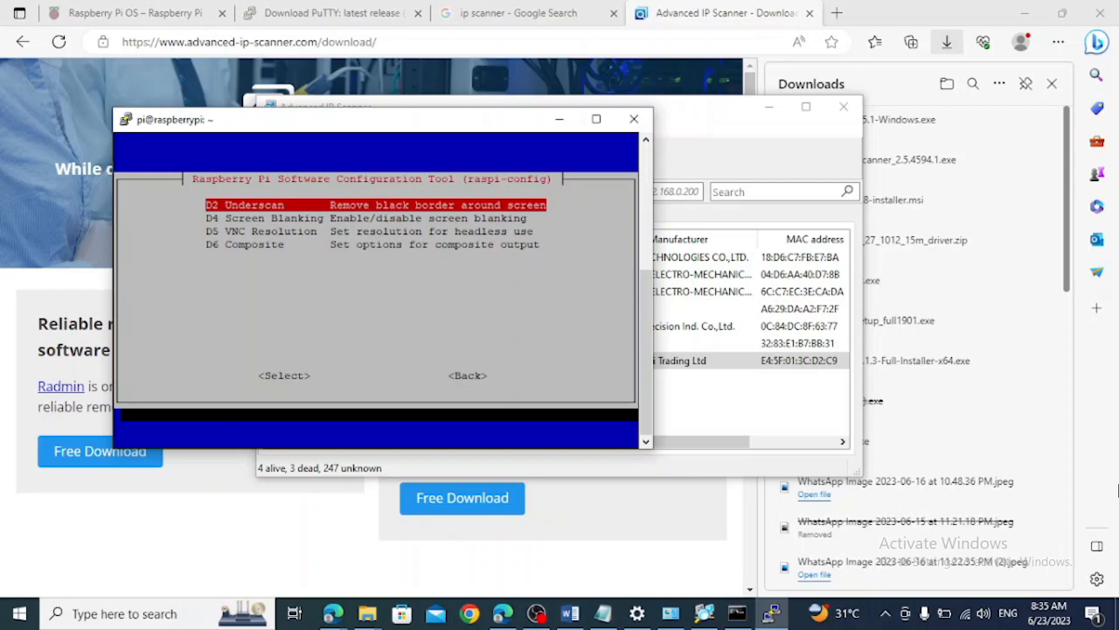
pyautogui.press('Down')
pyautogui.press('Down')
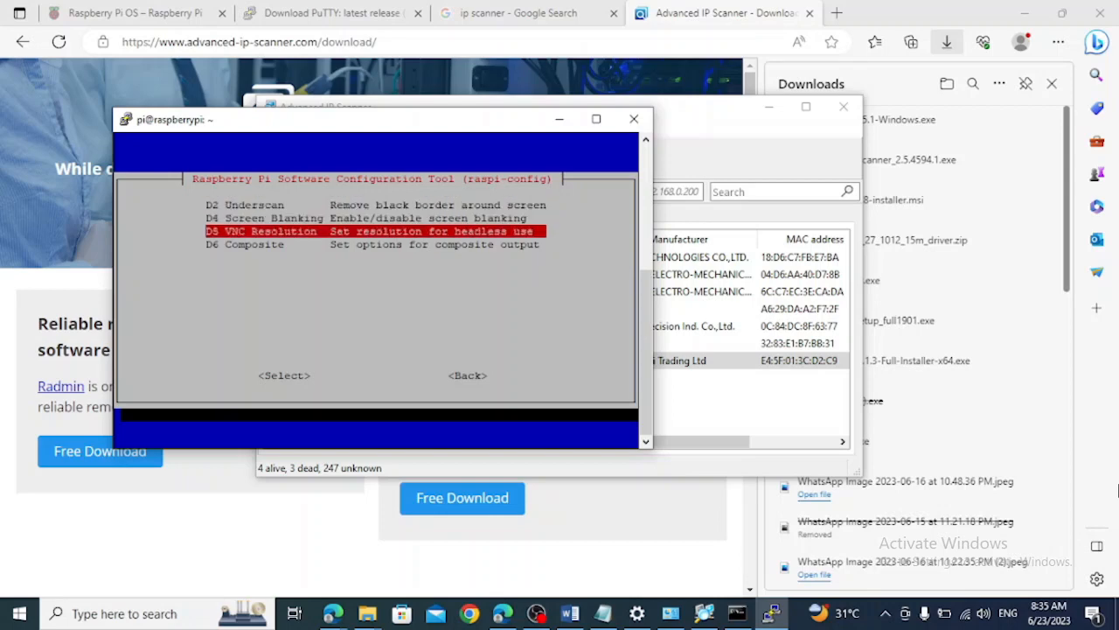
pyautogui.press('Return')
pyautogui.press('Up')
pyautogui.press('Up')
pyautogui.press('Up')
pyautogui.press('Down')
pyautogui.press('Down')
pyautogui.press('Down')
pyautogui.press('Down')
pyautogui.press('Up')
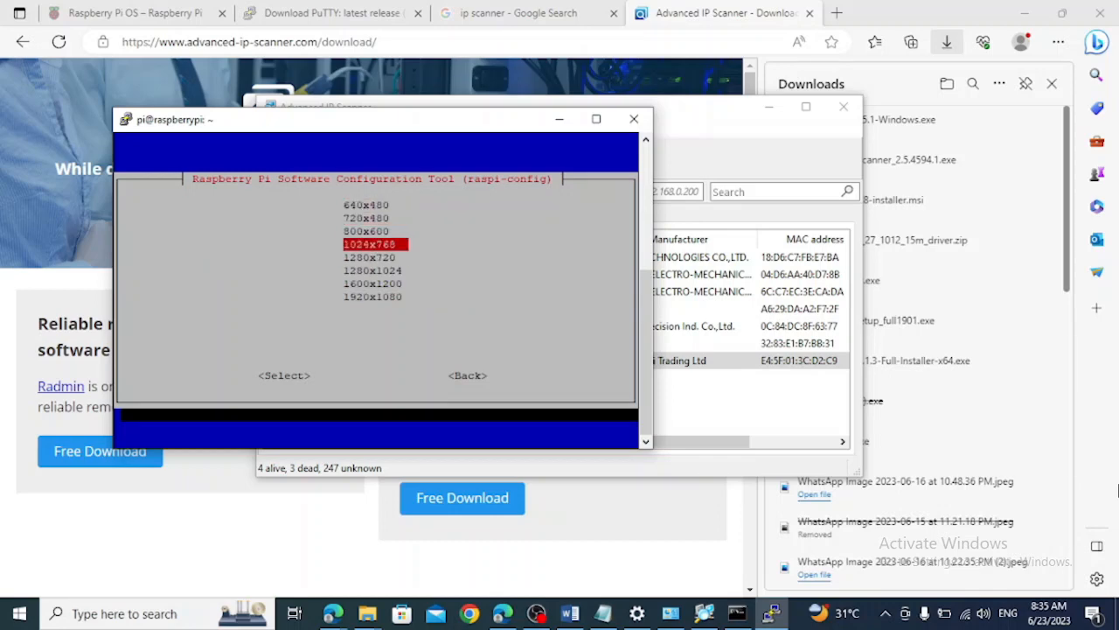
pyautogui.press('Return')
pyautogui.press('Return')
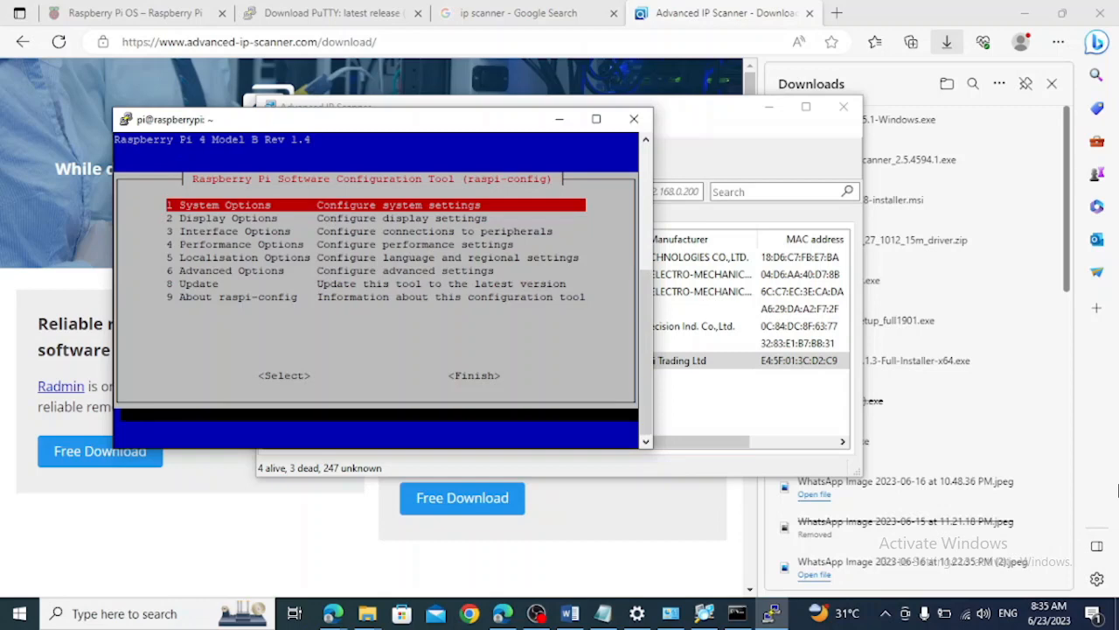
# Finish the raspi-config setup and agree to reboot the Raspberry Pi
pyautogui.press('Down')
pyautogui.press('Down')
pyautogui.press('Down')
pyautogui.press('Down')
pyautogui.press('Down')
pyautogui.press('Down')
pyautogui.press('Down')
pyautogui.press('Down')
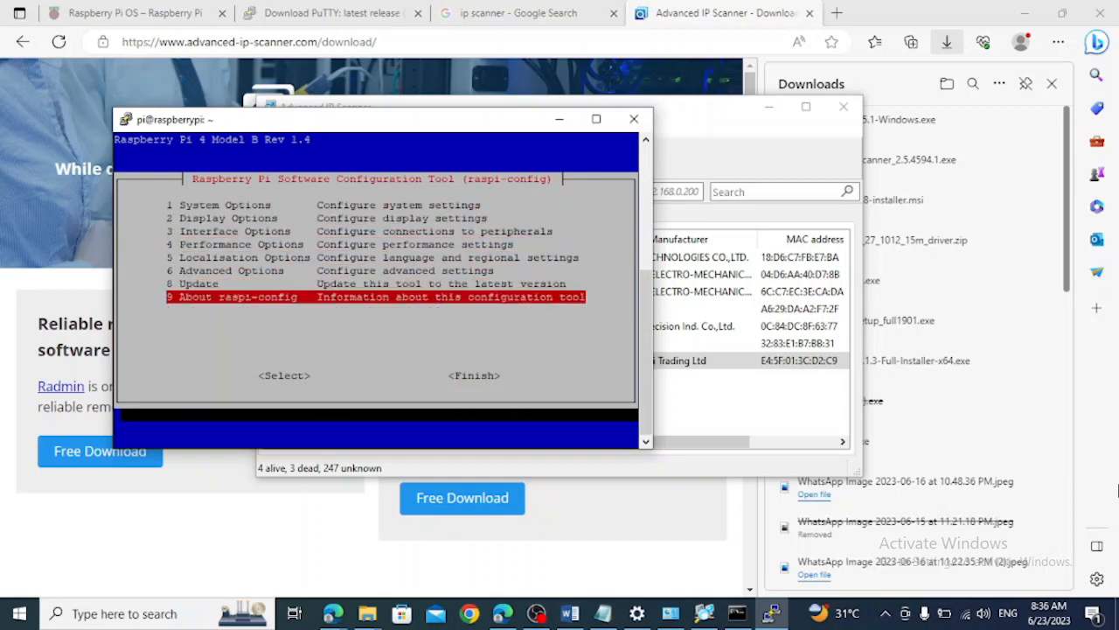
pyautogui.press('Tab')
pyautogui.press('Tab')
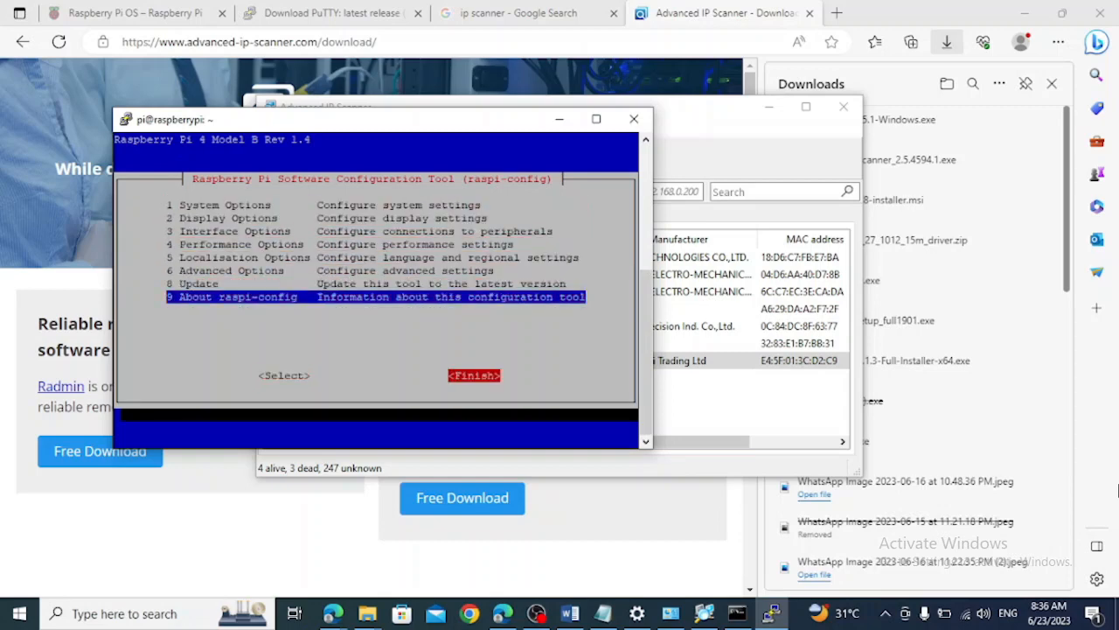
pyautogui.press('Return')
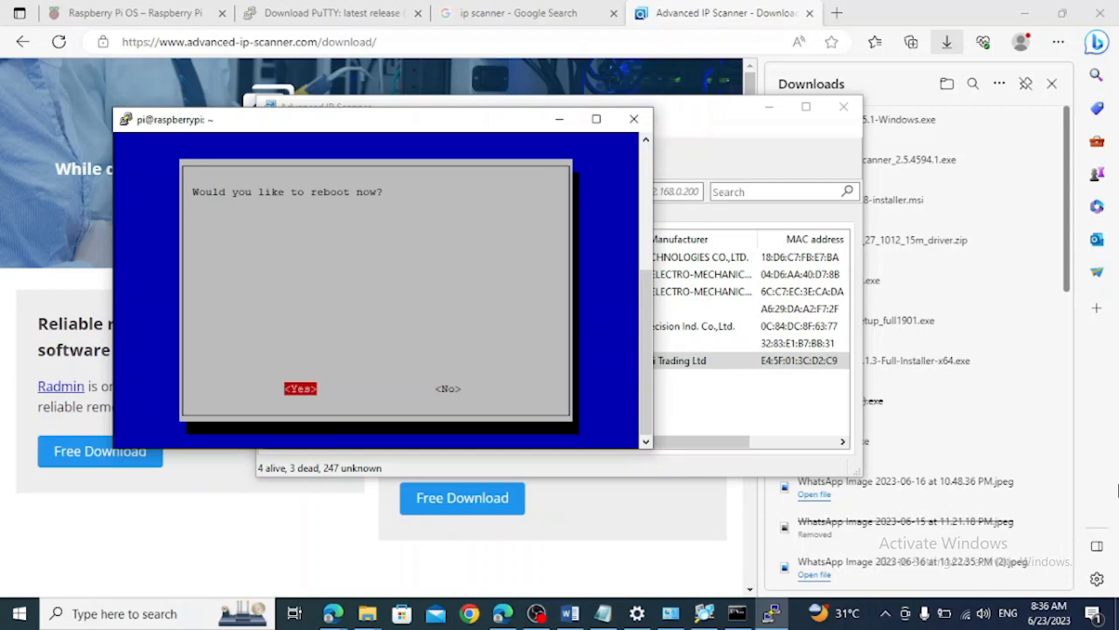
pyautogui.press('Return')
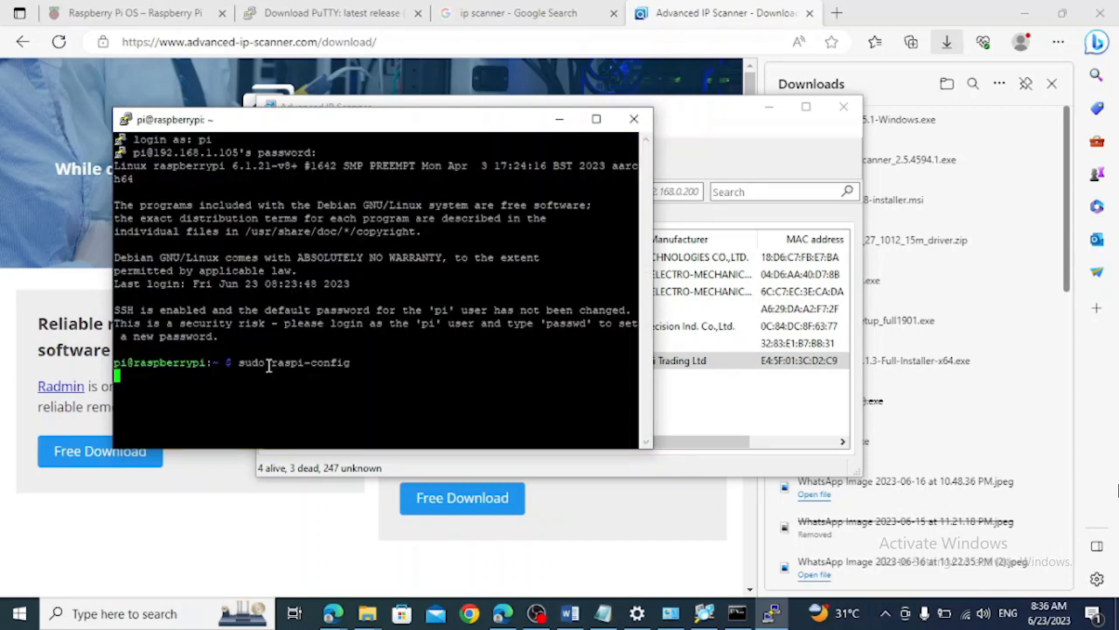
# Close the PuTTY session window and minimize Advanced IP Scanner
pyautogui.click(635, 121)
pyautogui.click(578, 369)
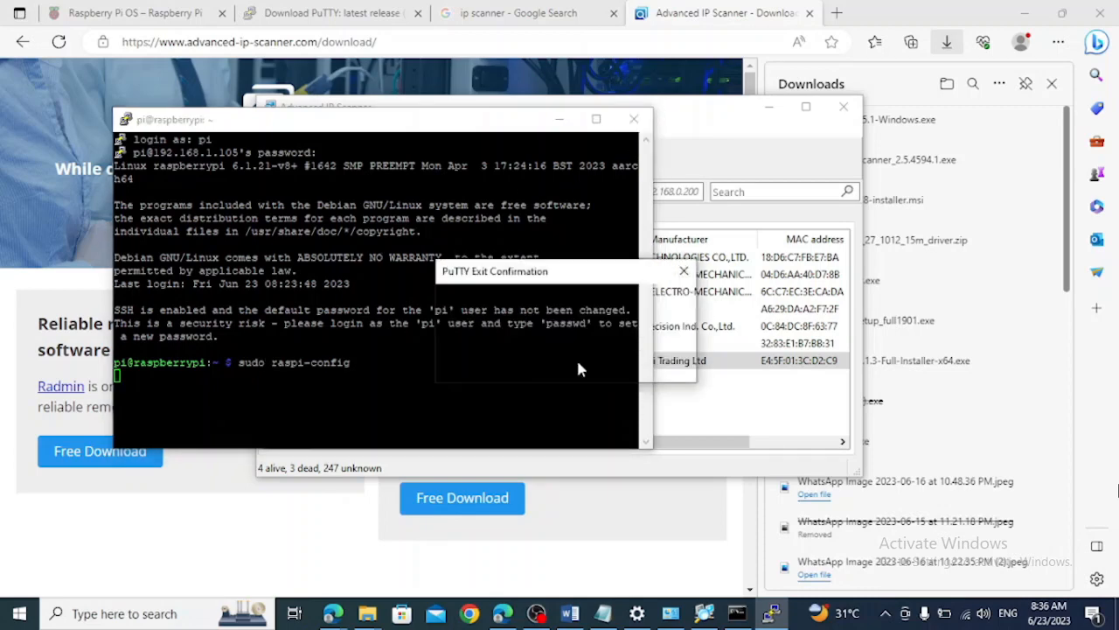
pyautogui.click(769, 108)
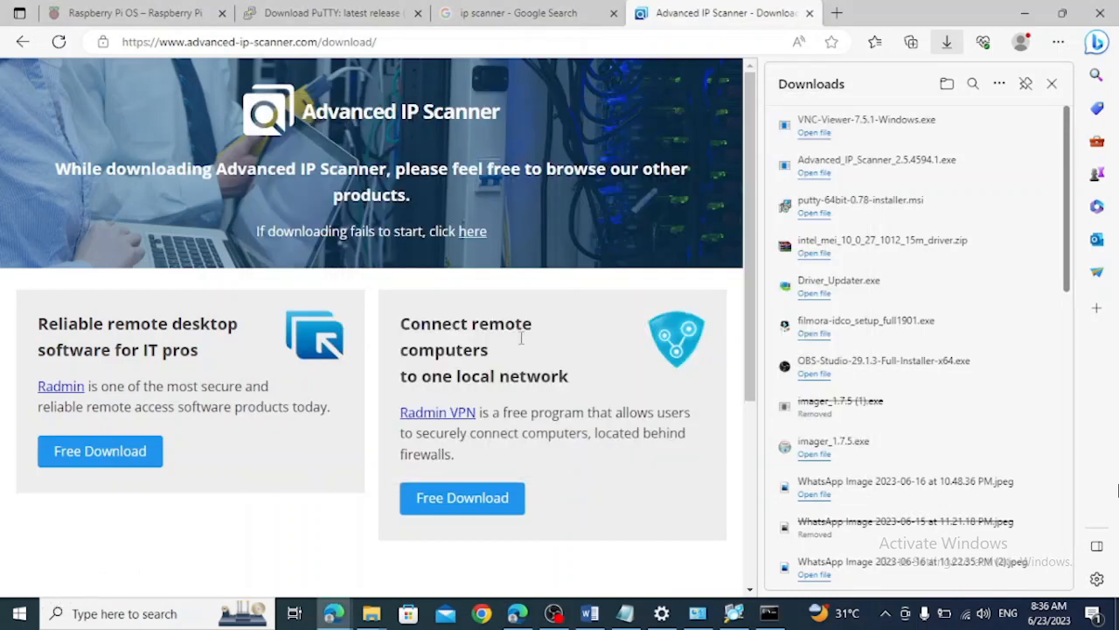
# Search Google for "vnc viewer download" in place of the ip scanner query
pyautogui.click(490, 12)
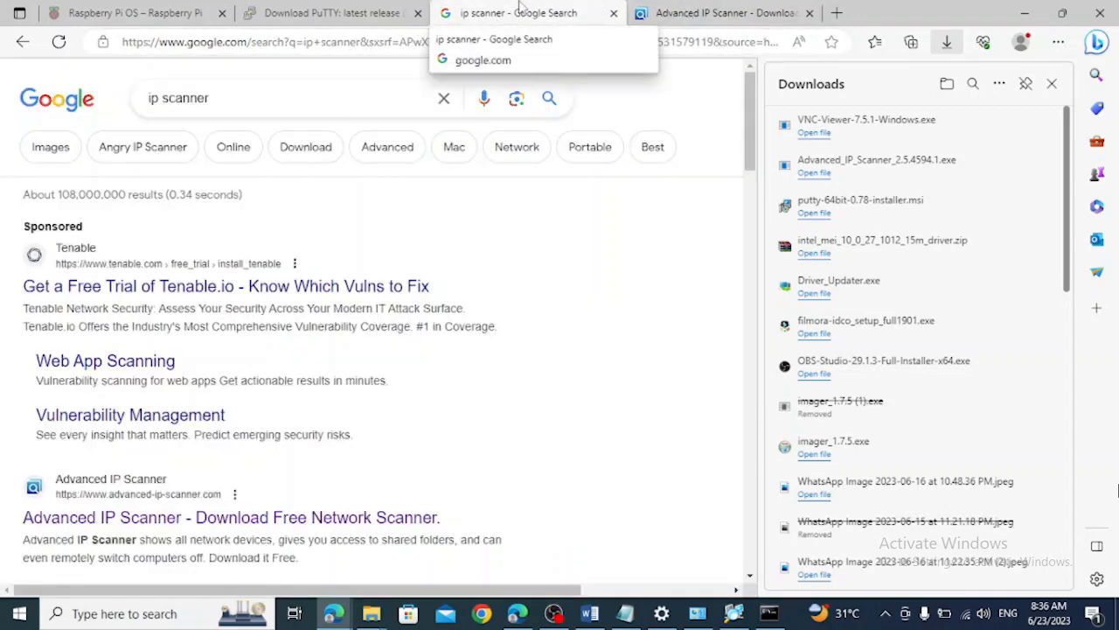
pyautogui.click(335, 90)
pyautogui.doubleClick(335, 90)
pyautogui.tripleClick(335, 90)
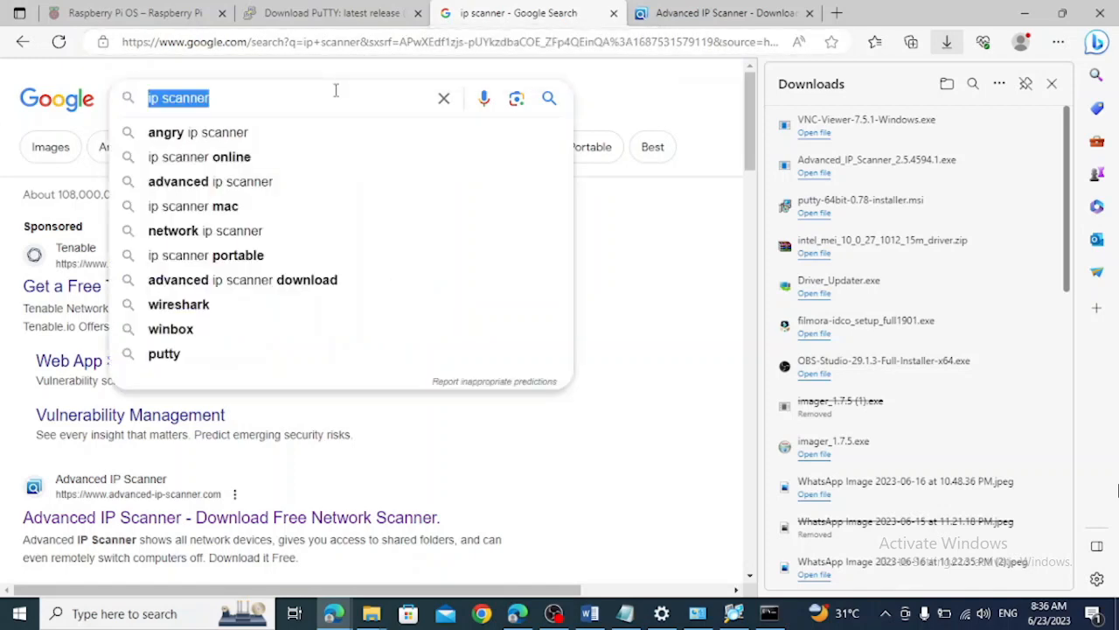
pyautogui.write('vnc')
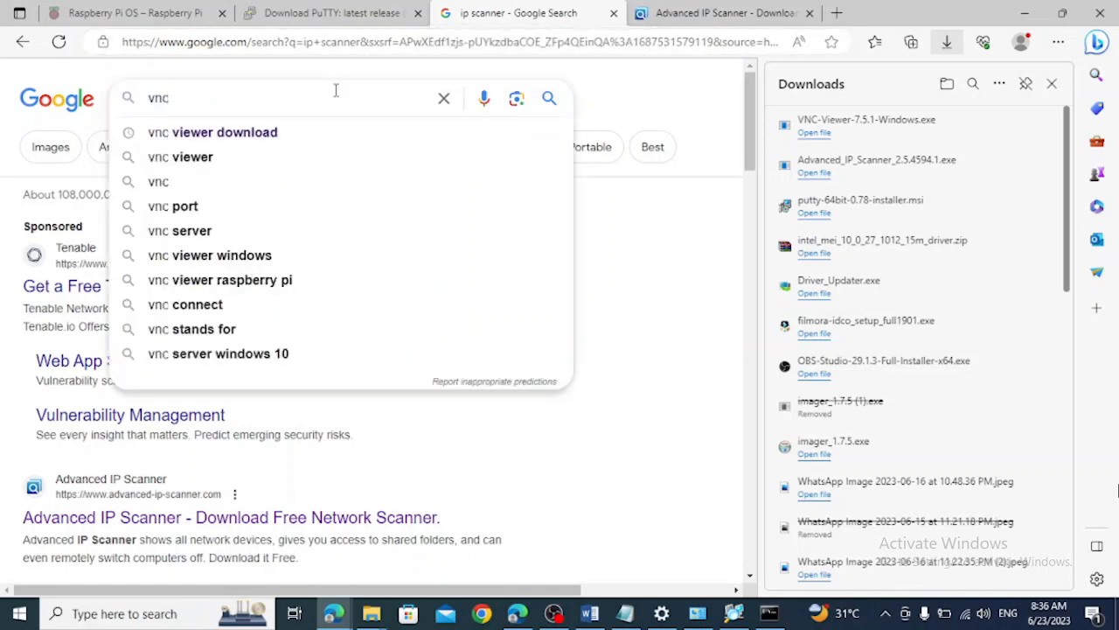
pyautogui.press('Down')
pyautogui.press('Return')
# Open RealVNC's Download VNC Viewer page in a new tab, close the Downloads pane and view the Windows EXE x86/x64 download option
pyautogui.click(173, 271)
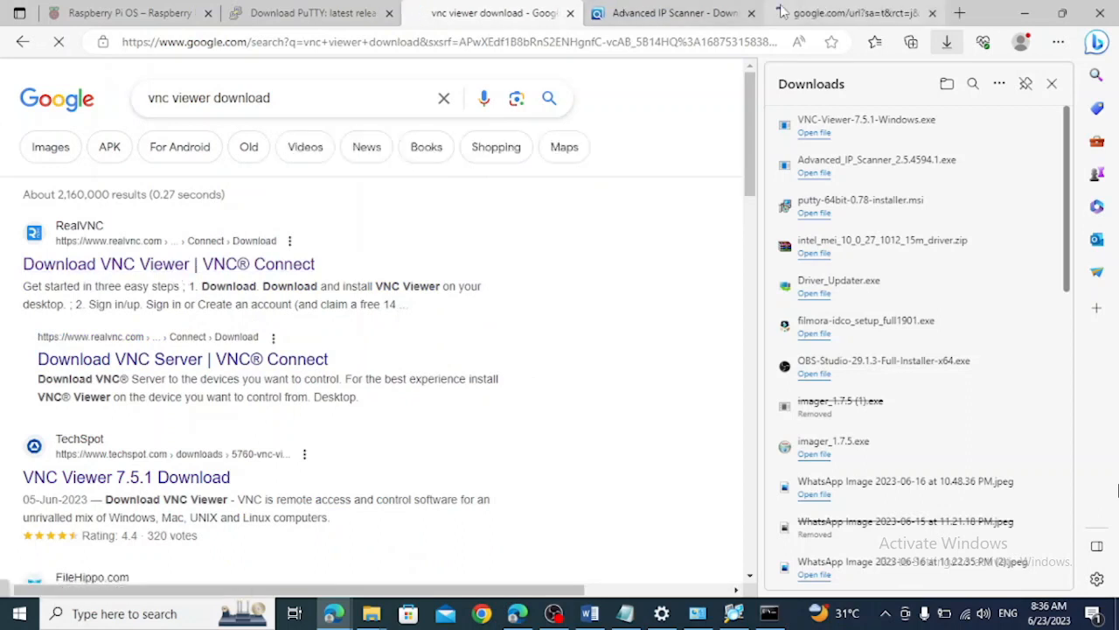
pyautogui.click(780, 13)
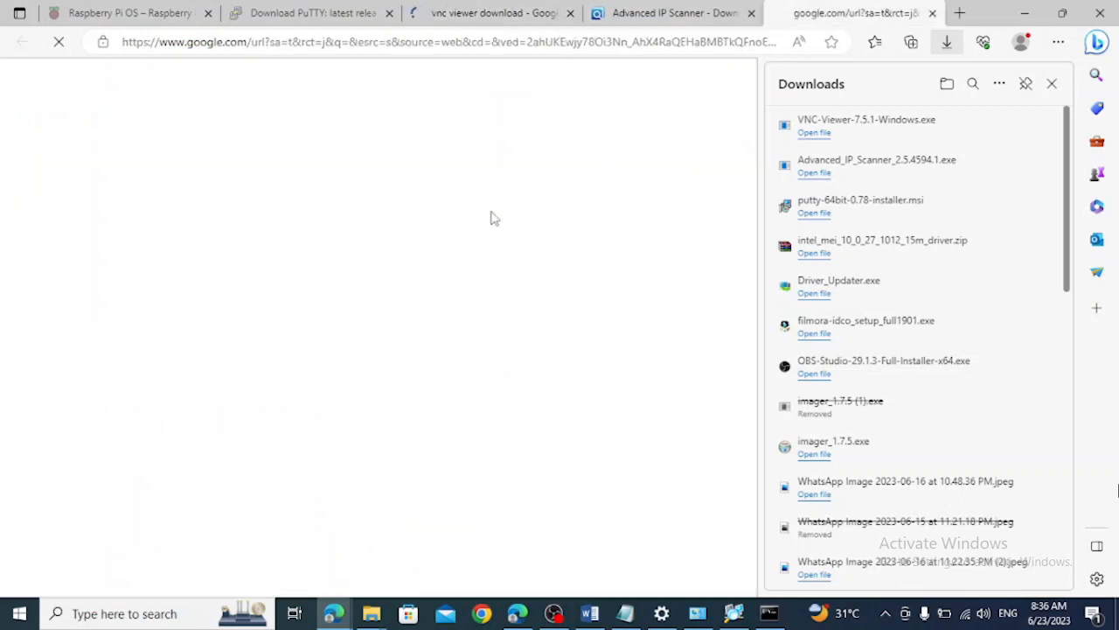
pyautogui.click(1052, 84)
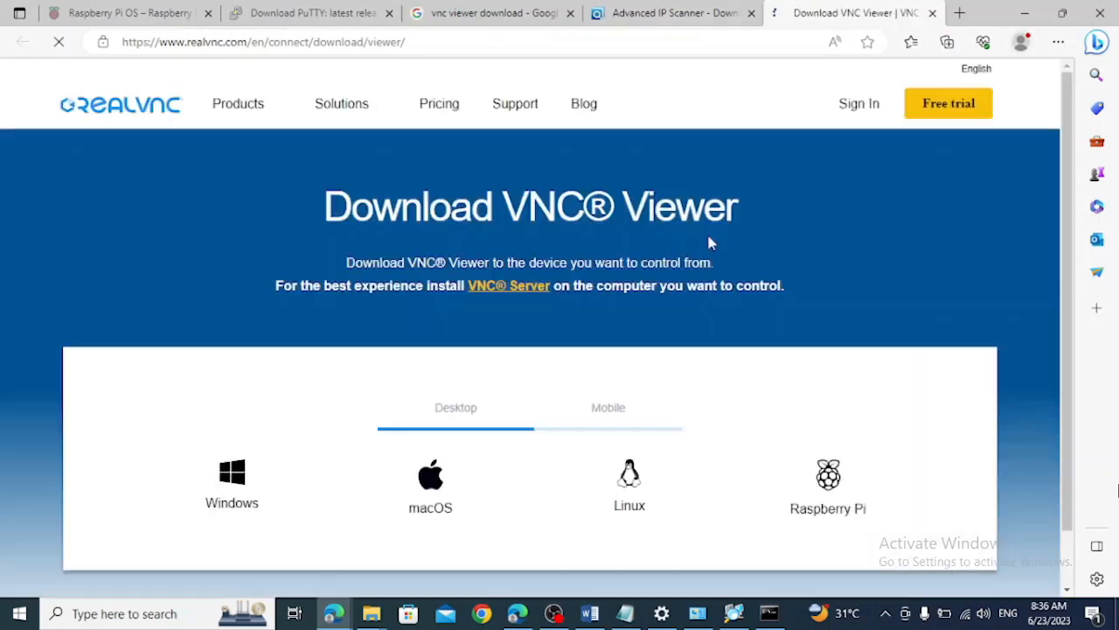
pyautogui.scroll(-5, 592, 312)
pyautogui.scroll(1, 552, 337)
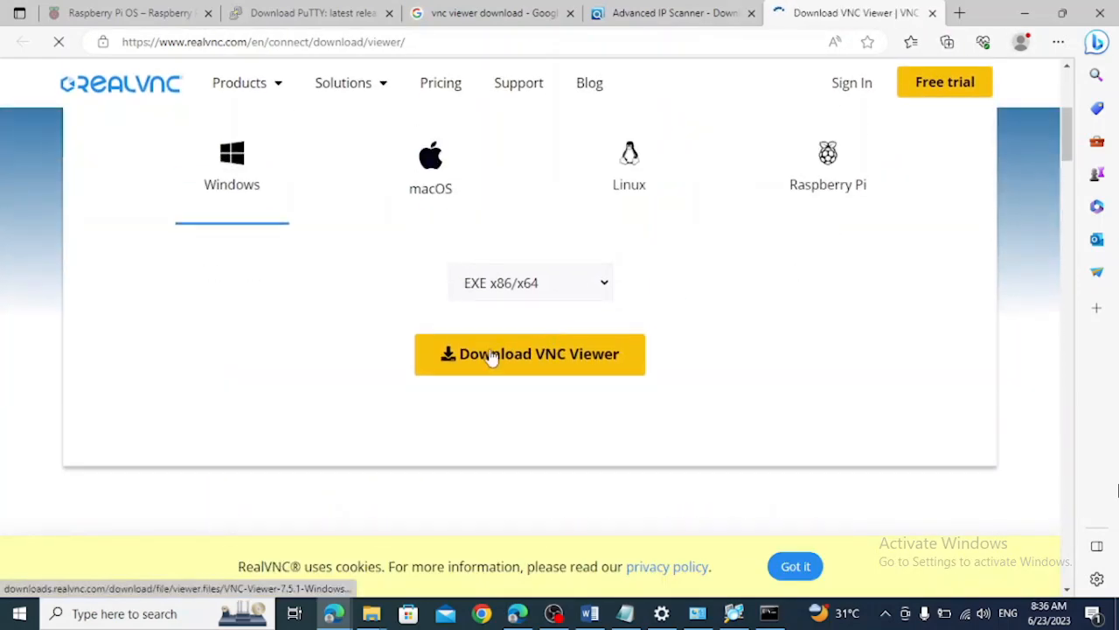
# Run the VNC-Viewer-7.5.1-Windows installer from the Downloads folder in English, and cancel the setup at the change, repair or remove options
pyautogui.moveTo(371, 613)
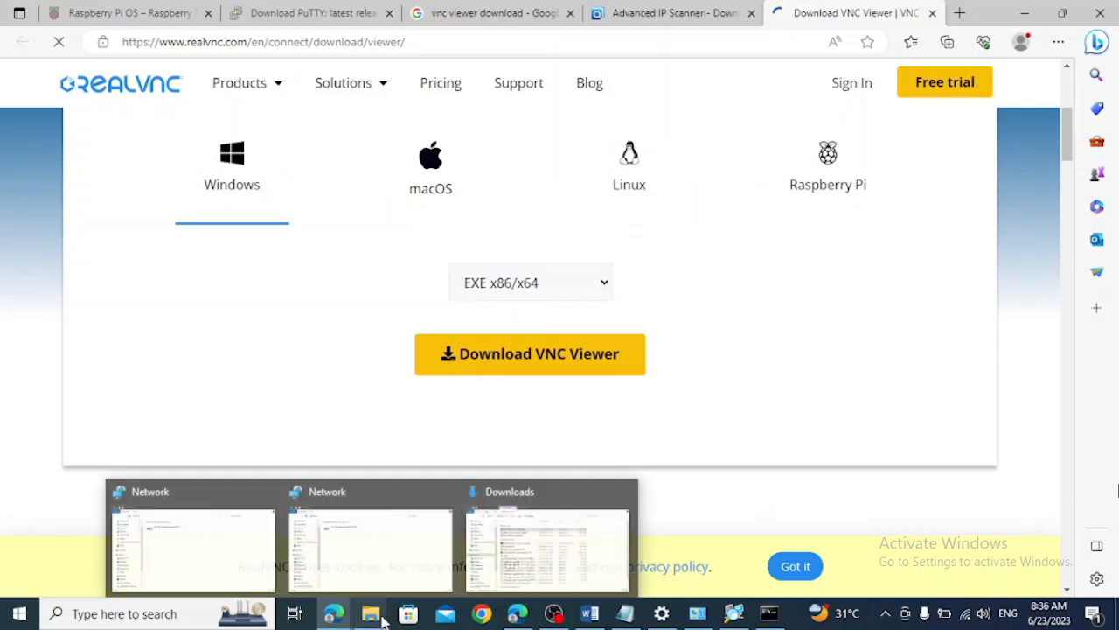
pyautogui.click(522, 553)
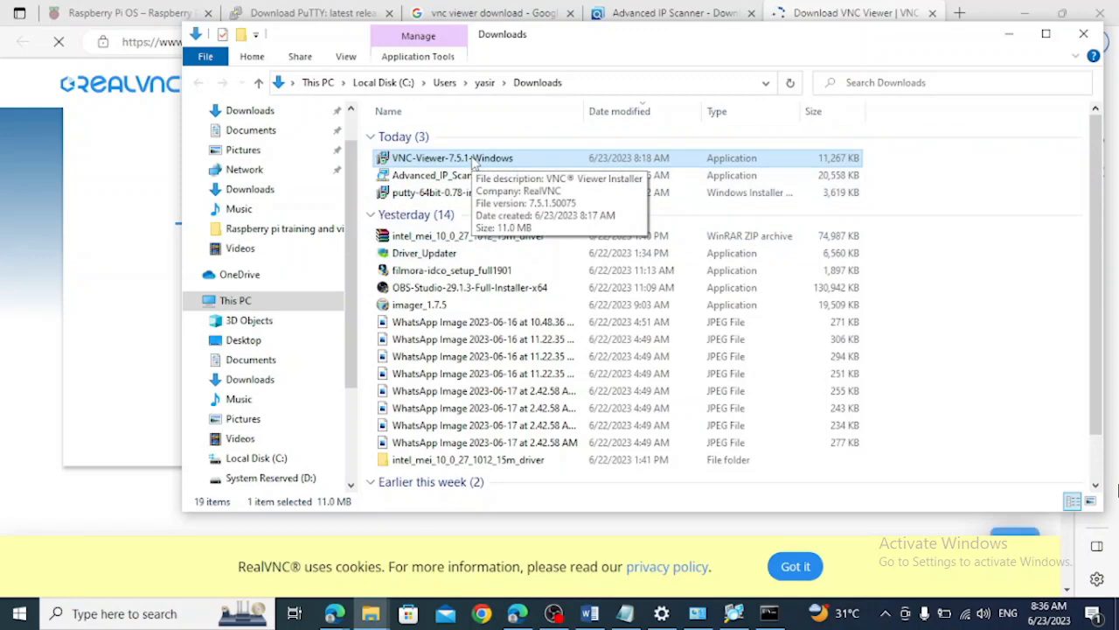
pyautogui.doubleClick(473, 160)
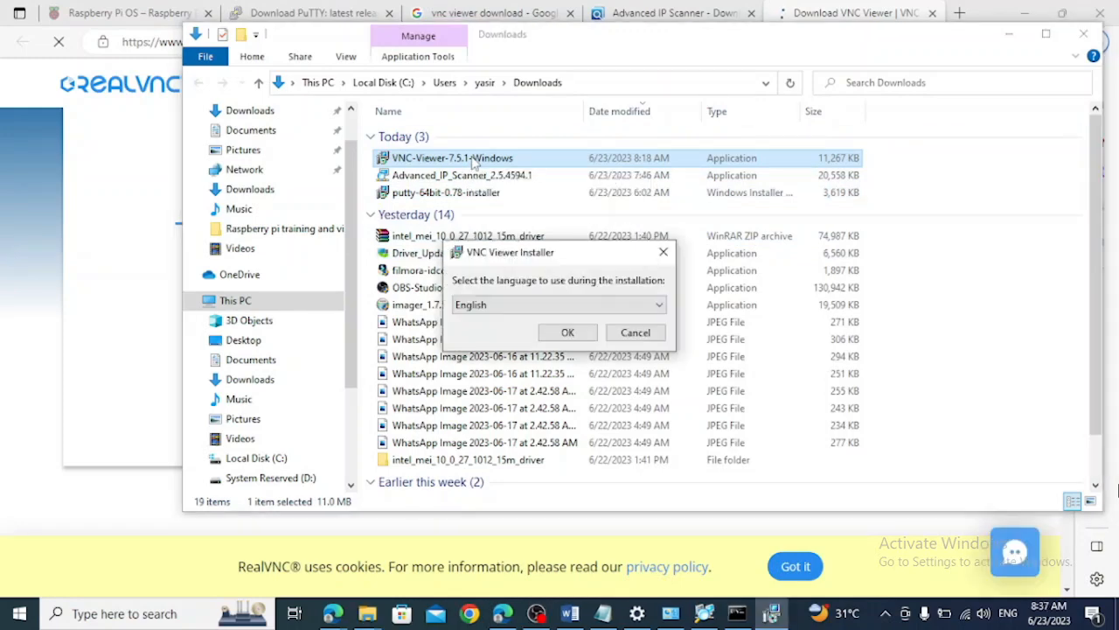
pyautogui.click(560, 329)
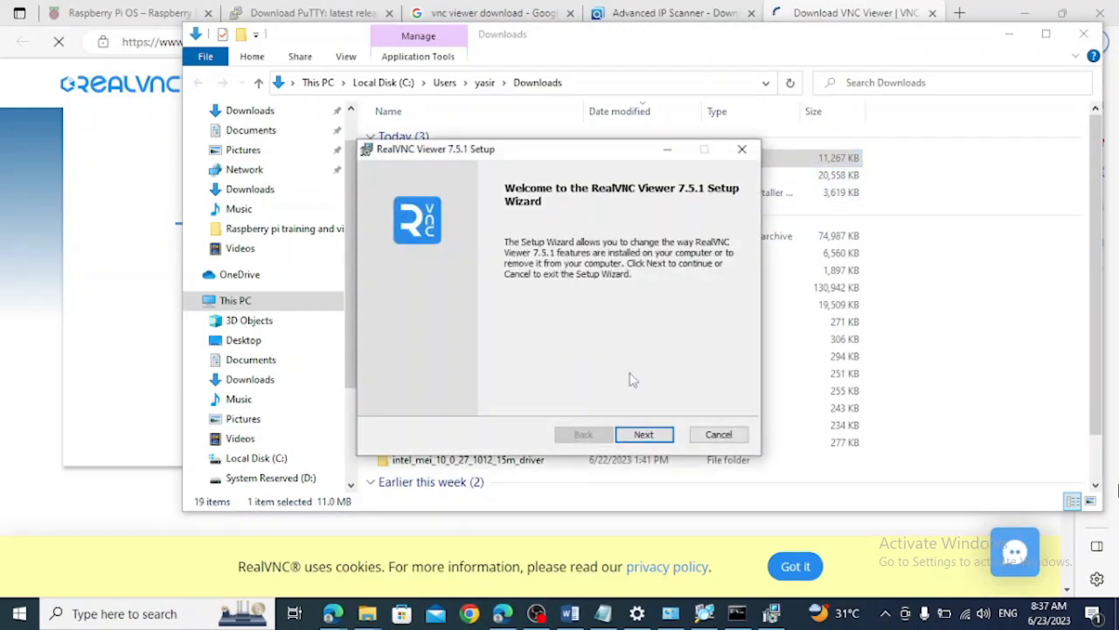
pyautogui.click(643, 435)
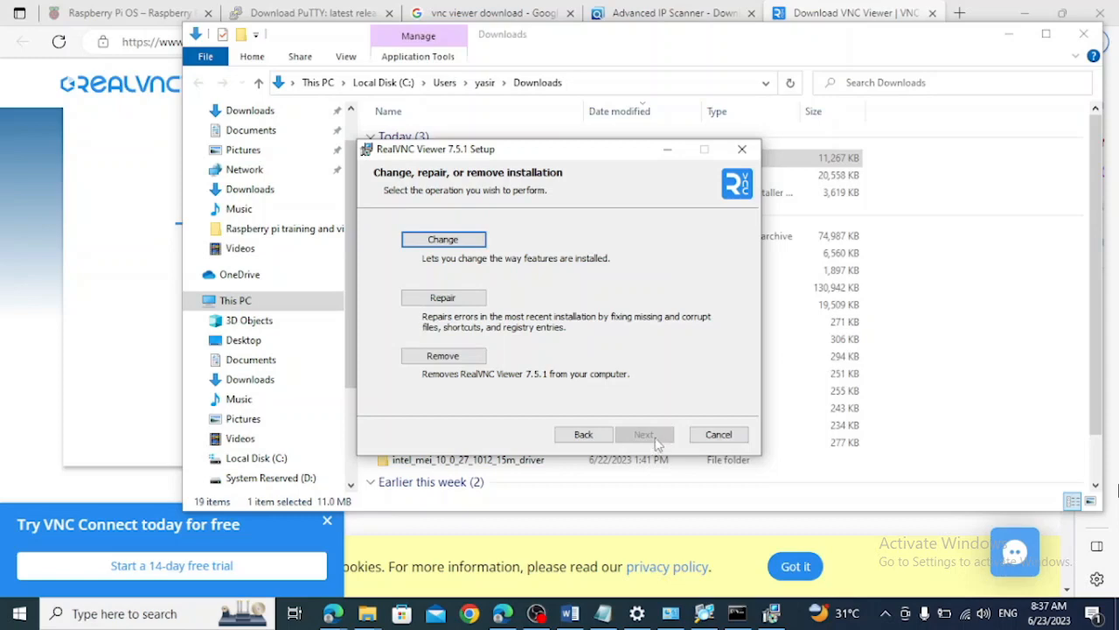
pyautogui.click(719, 435)
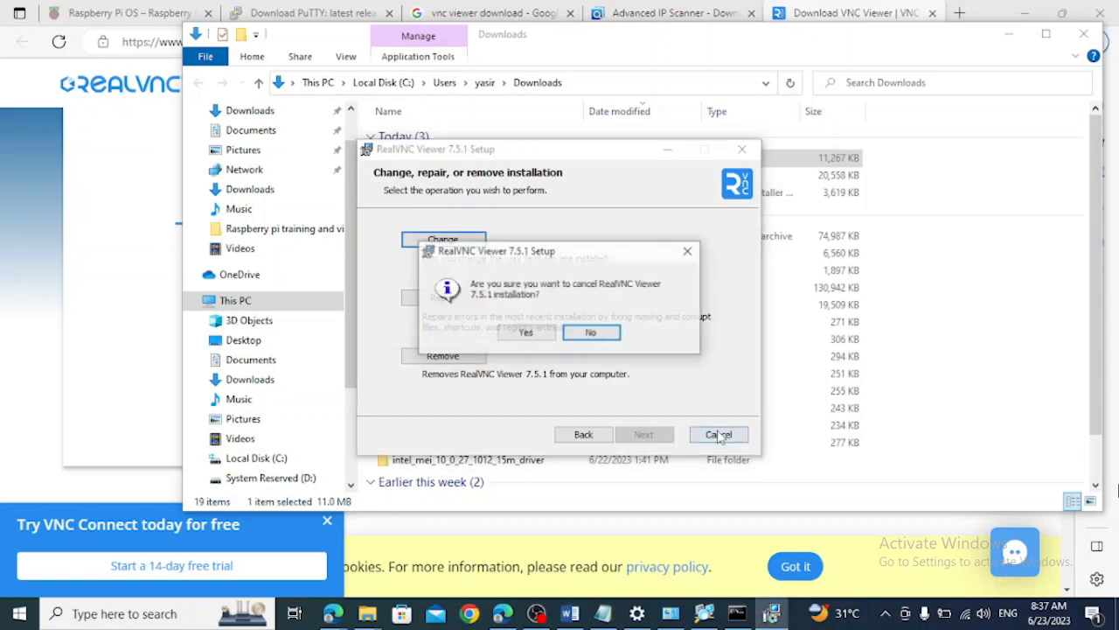
pyautogui.click(542, 334)
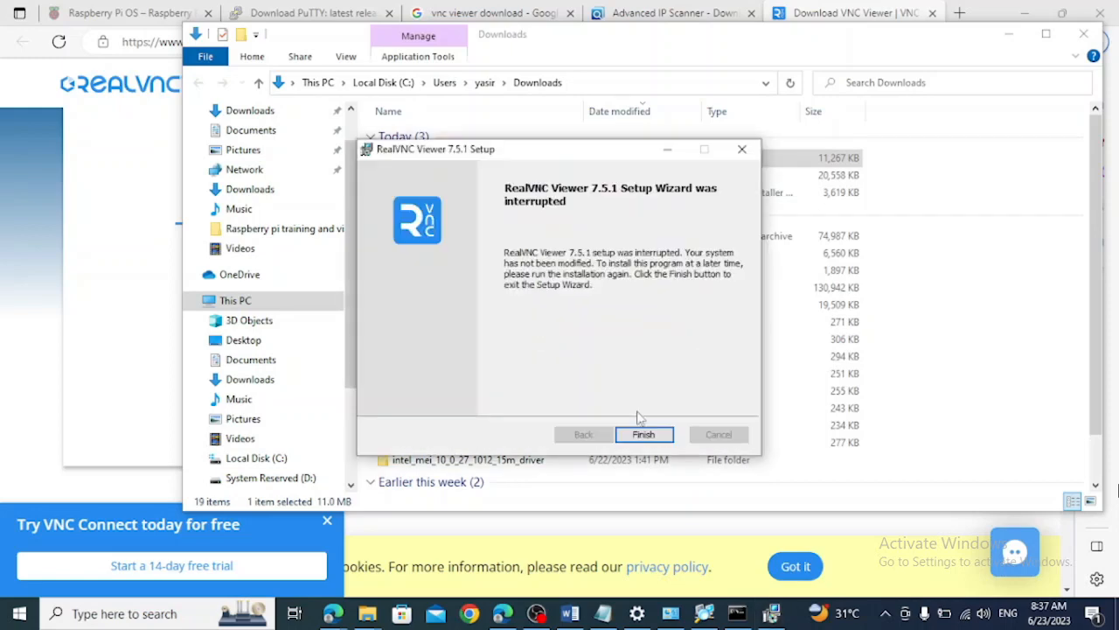
pyautogui.click(644, 436)
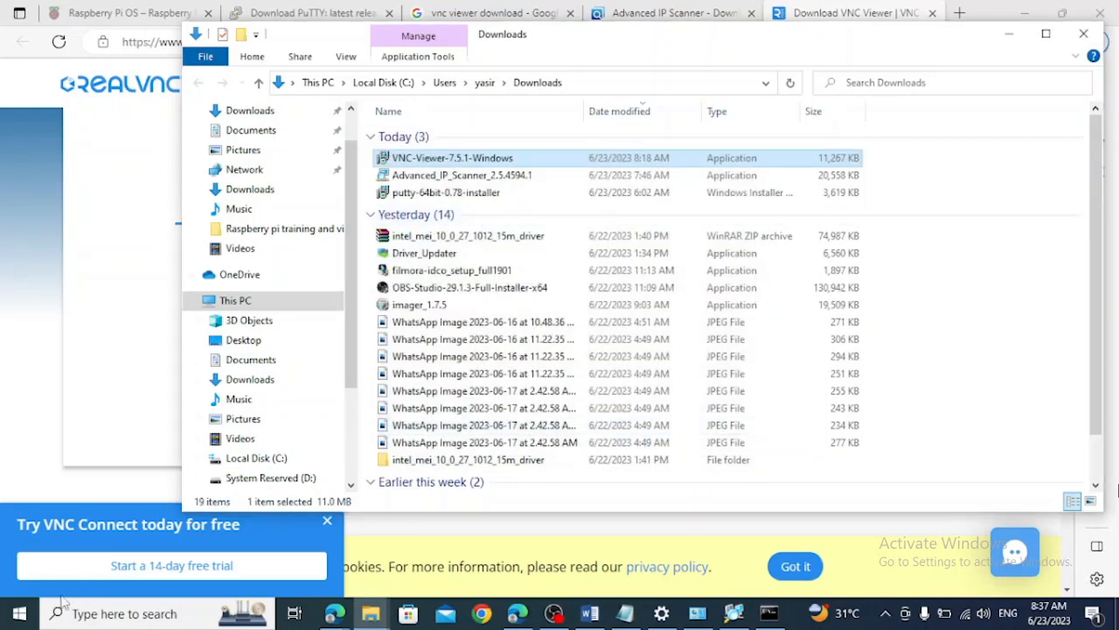
# Launch RealVNC Viewer and check the options of the signed-in account
pyautogui.click(26, 619)
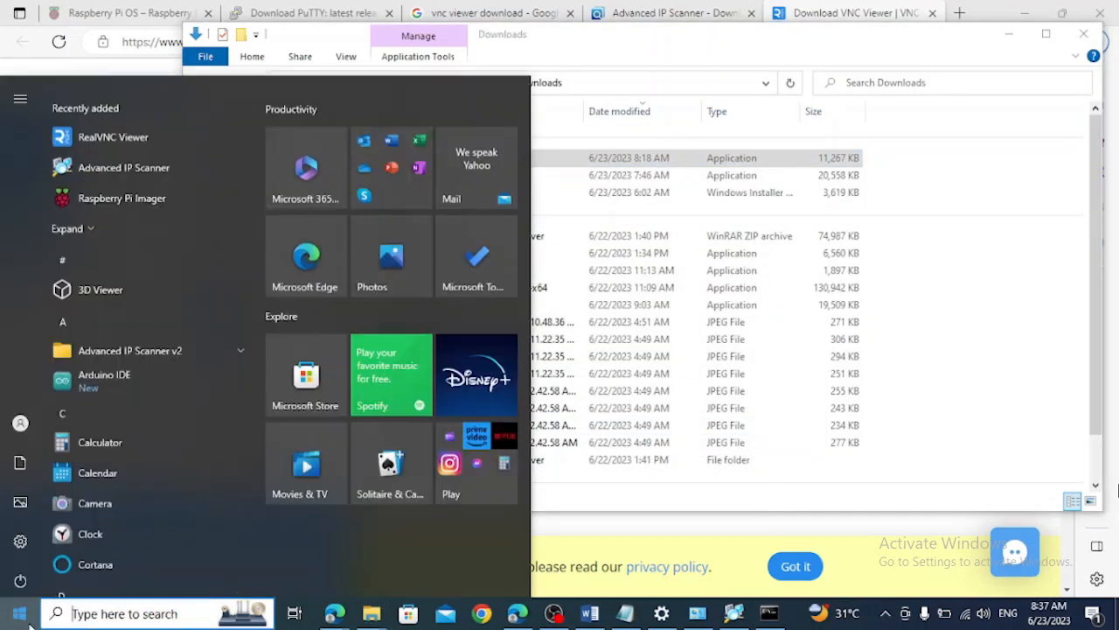
pyautogui.click(147, 132)
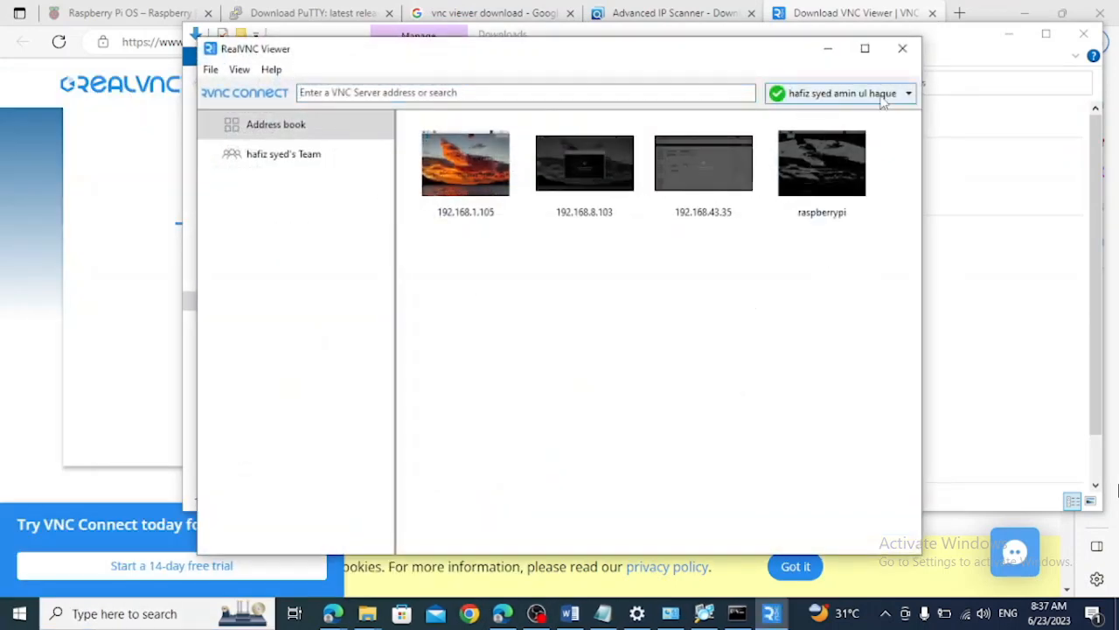
pyautogui.click(883, 95)
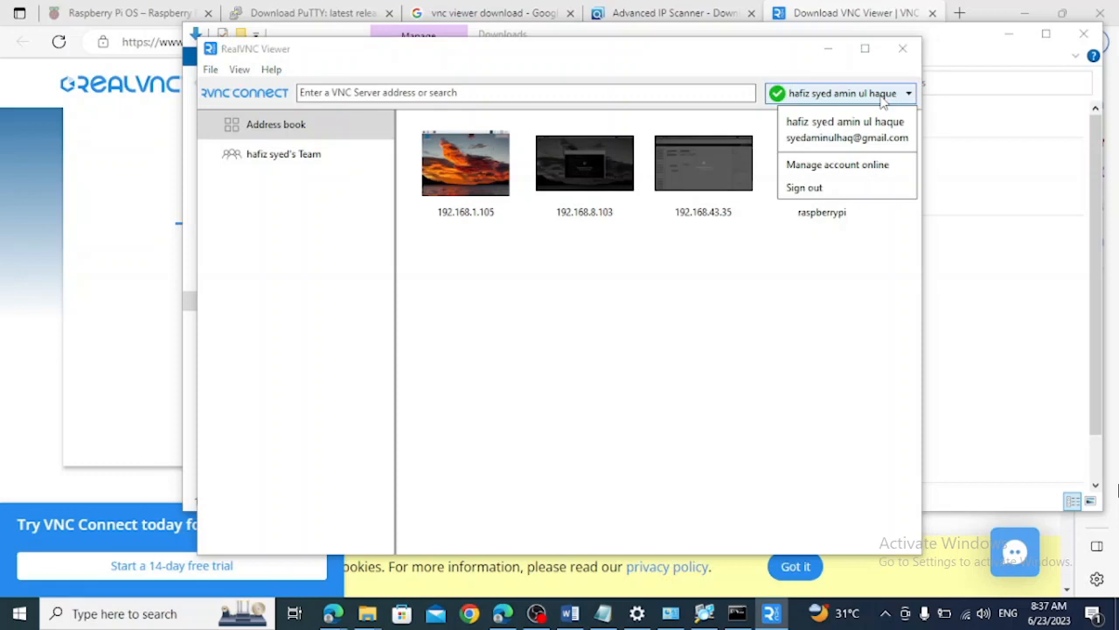
pyautogui.click(777, 242)
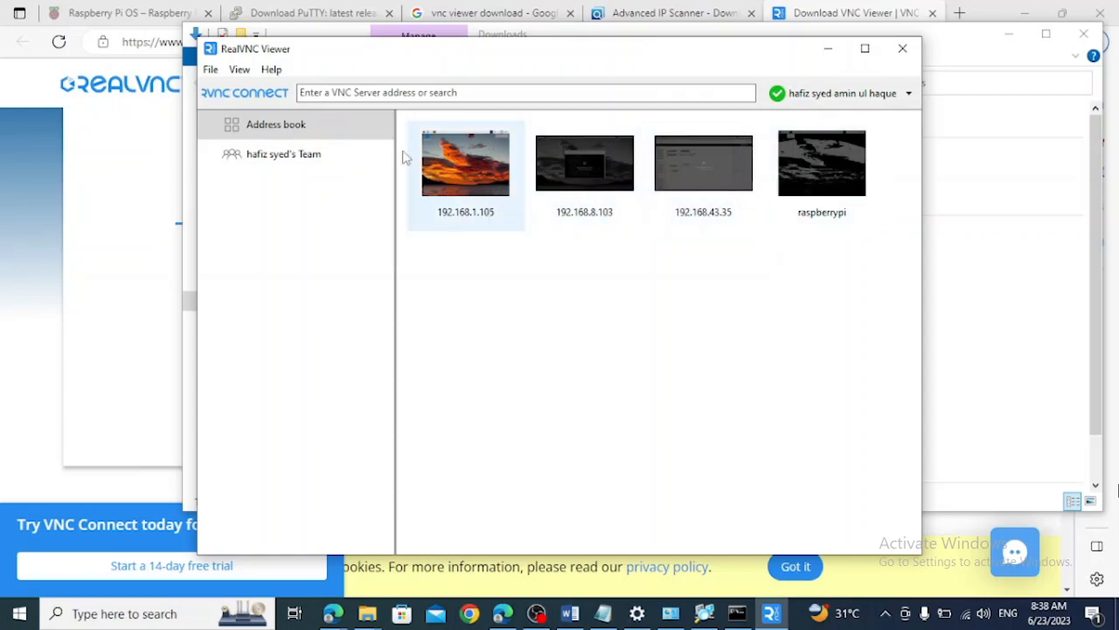
# Connect to the VNC Server at address 192.168.1.105
pyautogui.click(460, 93)
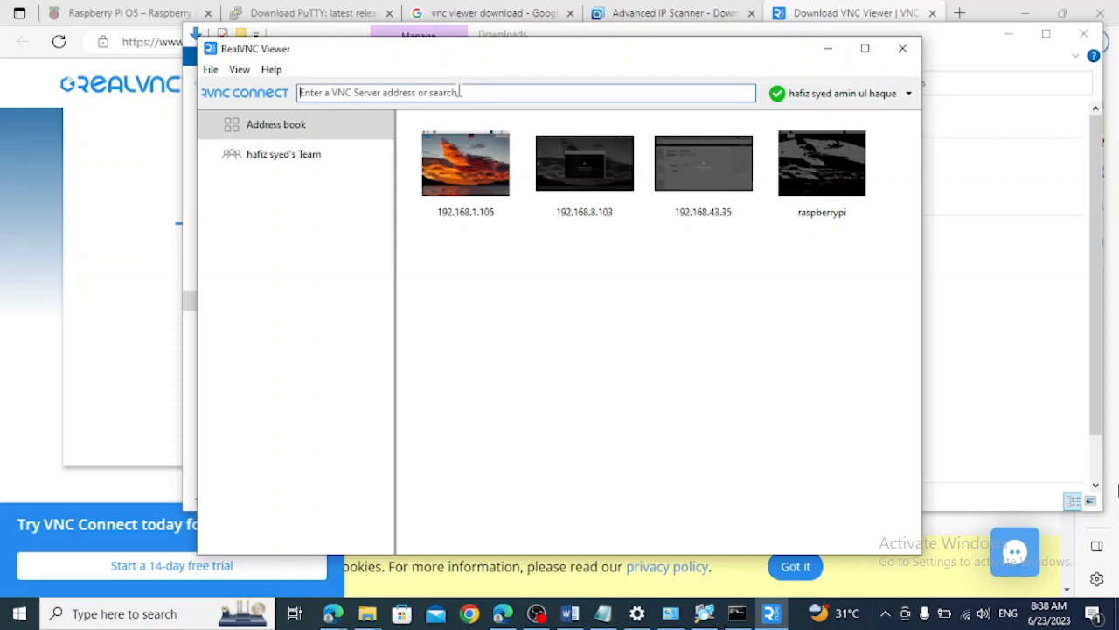
pyautogui.write('192.16')
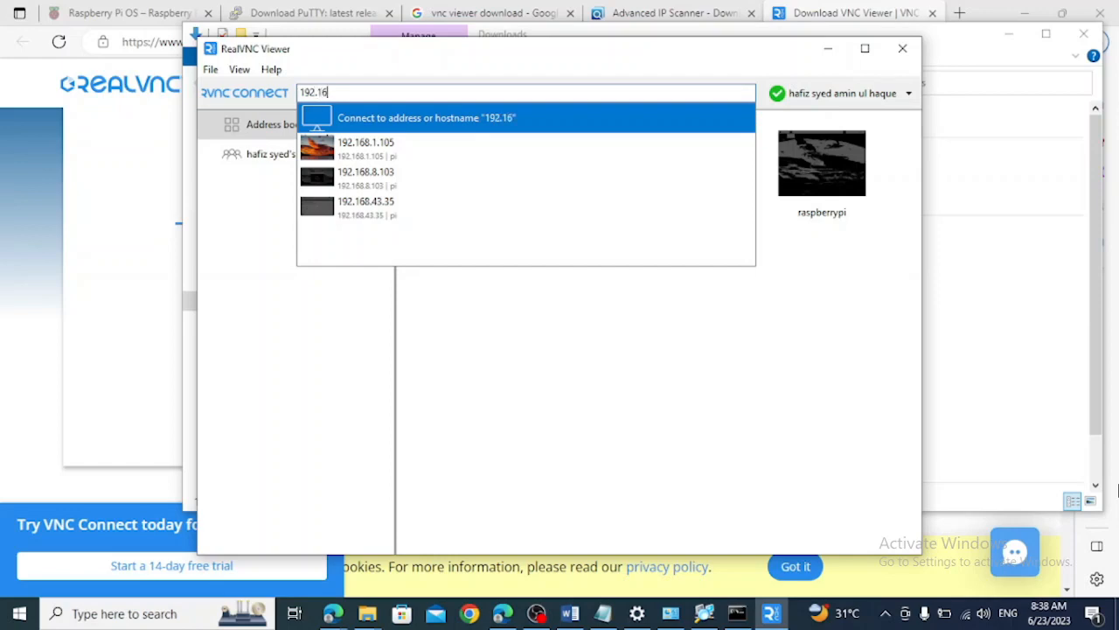
pyautogui.write('8.1.105')
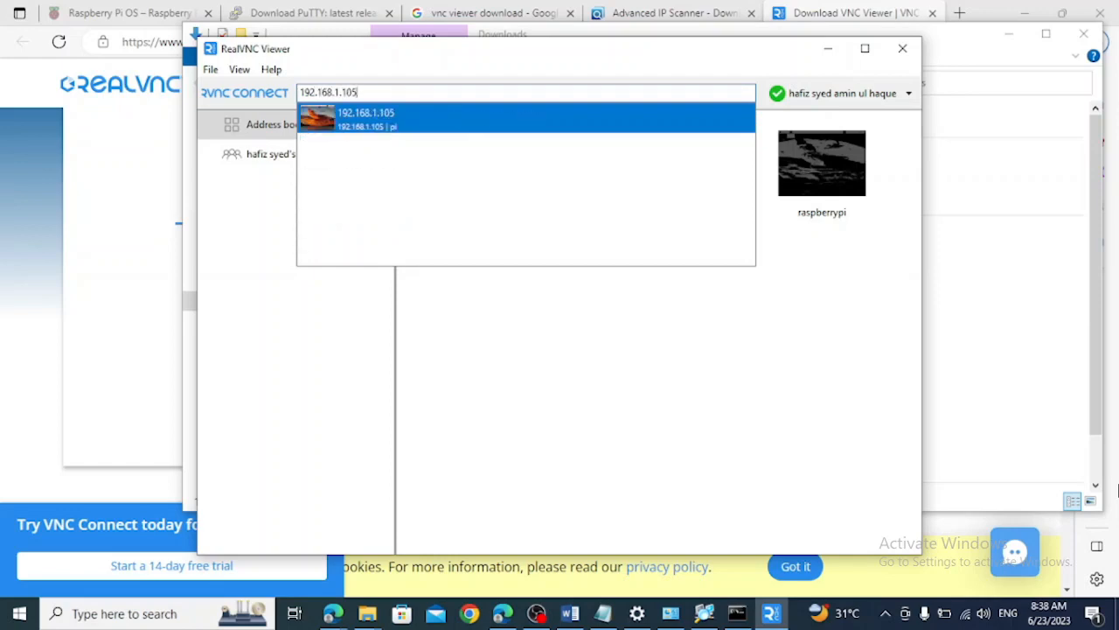
pyautogui.press('Return')
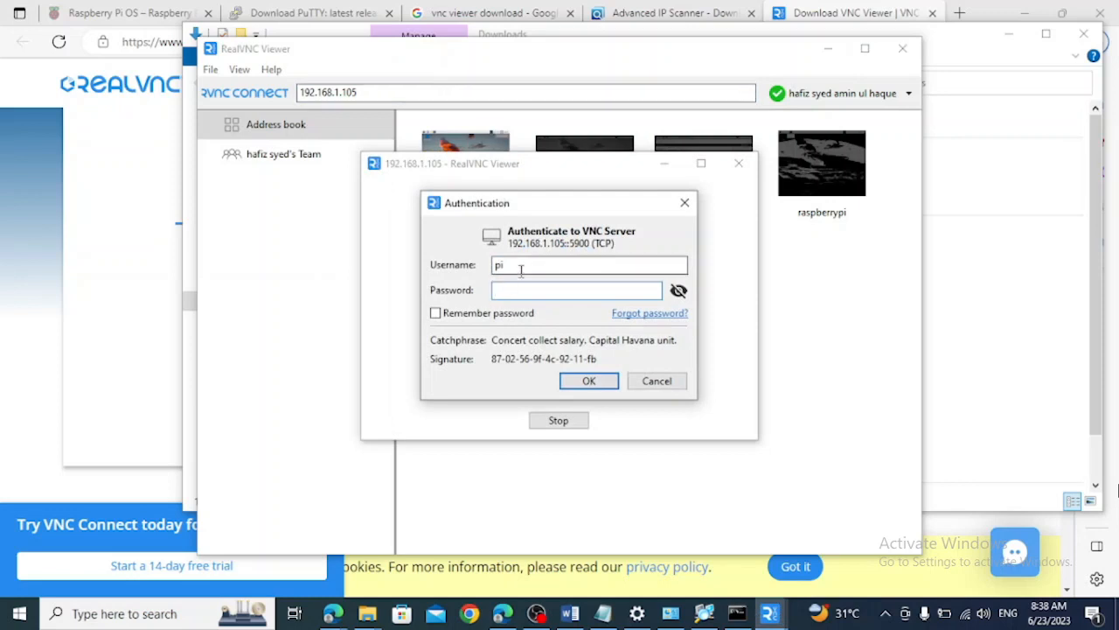
# Authenticate to the VNC Server with the pi user's password, and dismiss the SSH default-password warning on the Raspberry Pi desktop
pyautogui.write('•••••••••')
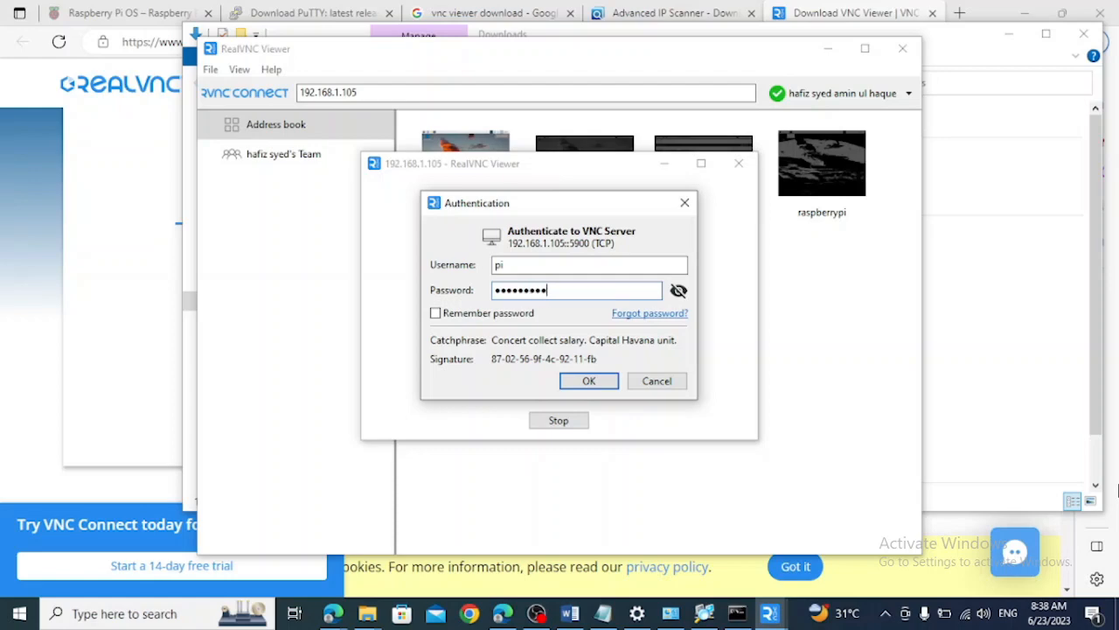
pyautogui.click(597, 385)
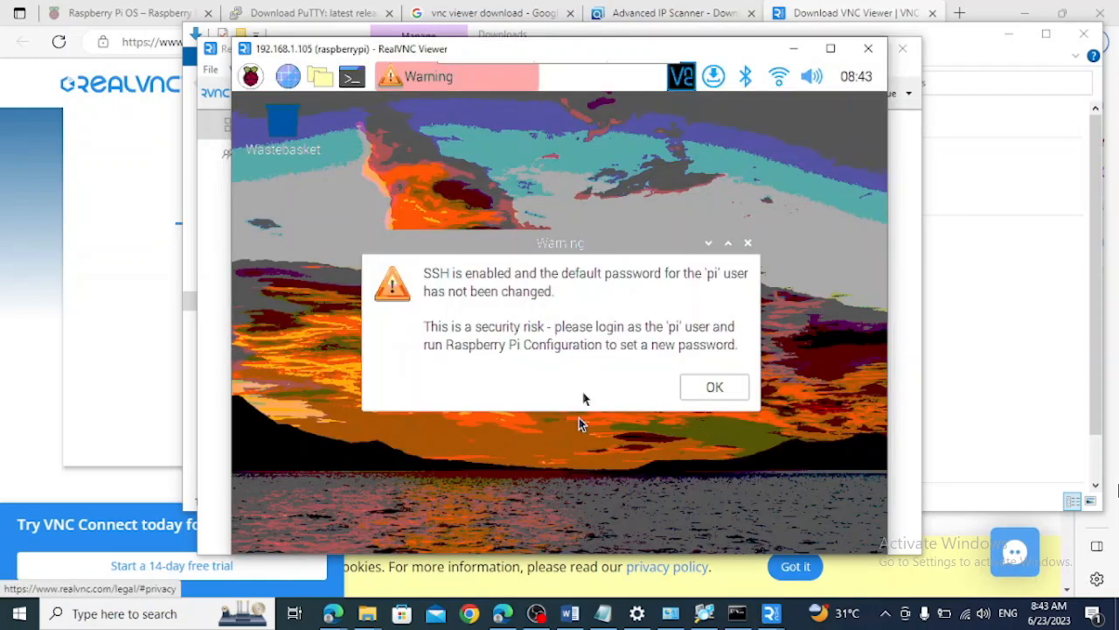
pyautogui.click(715, 386)
pyautogui.click(693, 386)
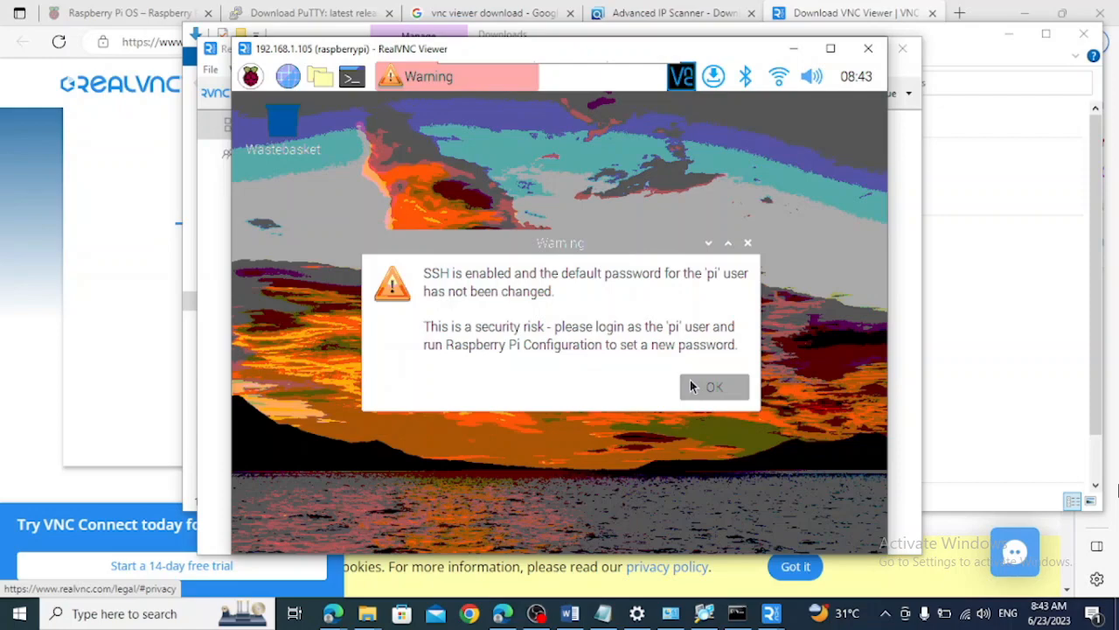